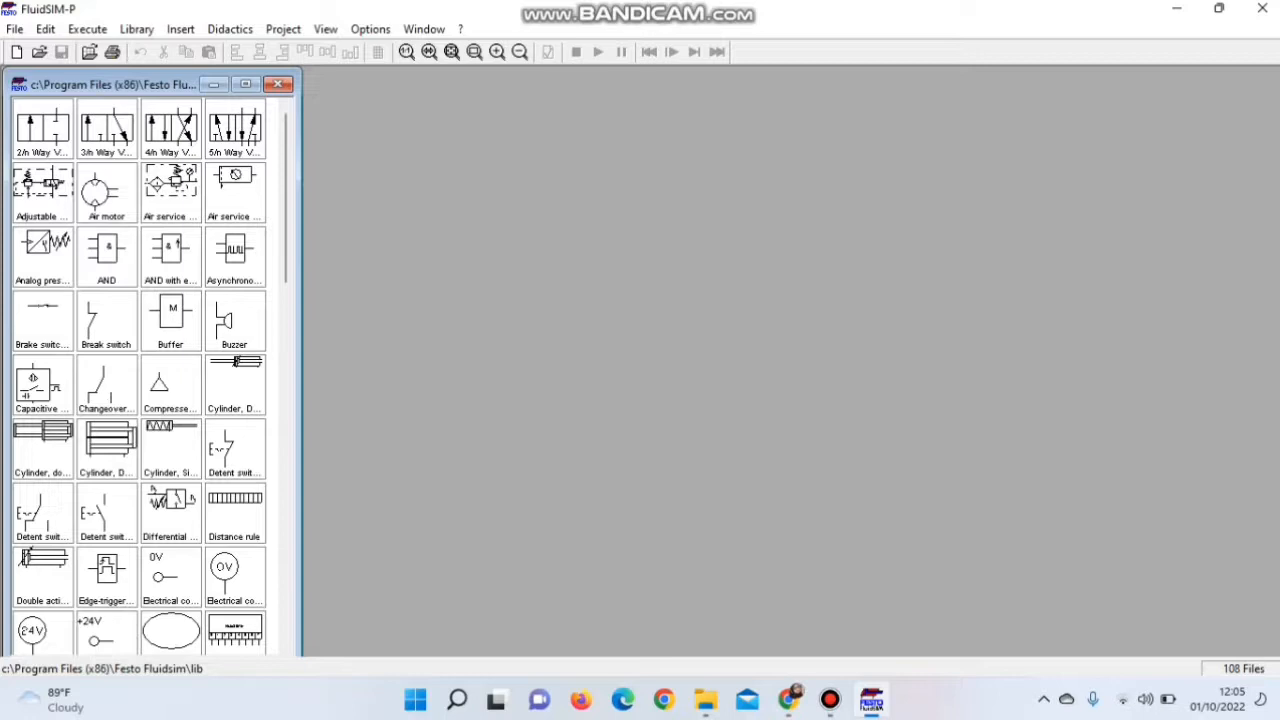
# Switch to the browser and study the single-acting cylinder circuit under step 5 of Pneumatik silinder.pdf.
pyautogui.click(789, 699)
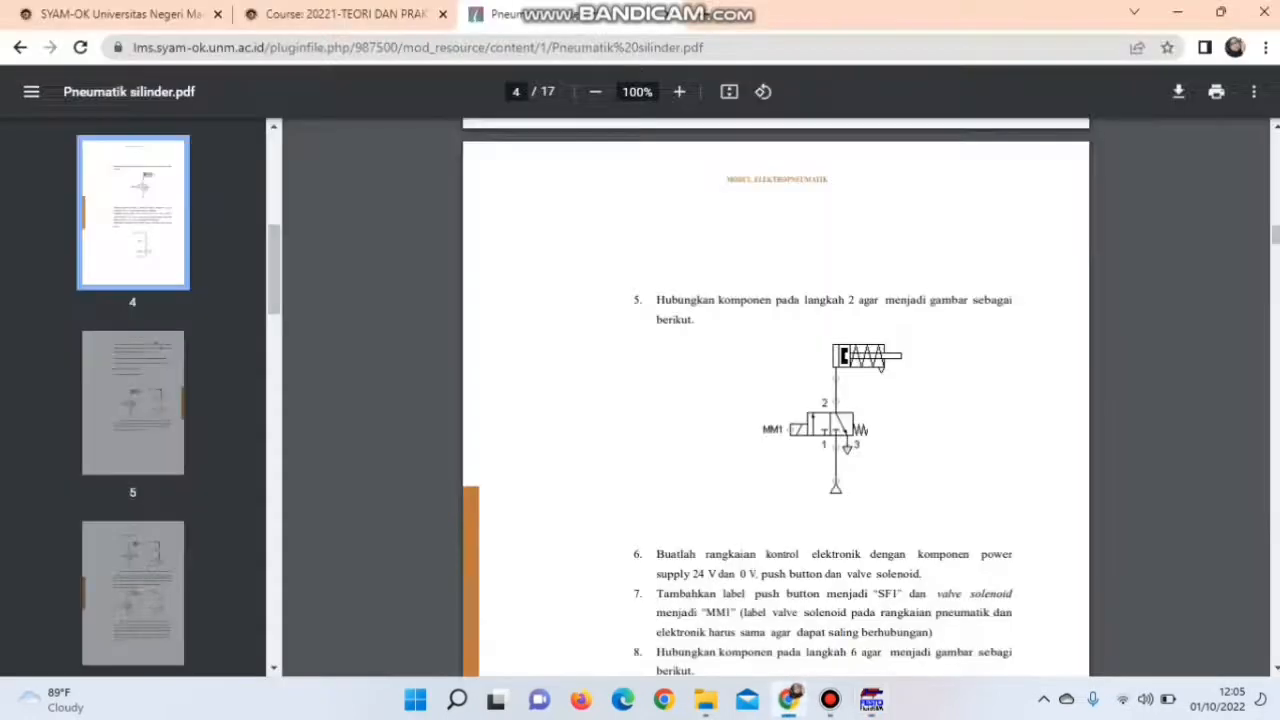
pyautogui.press('Up')
pyautogui.press('Up')
pyautogui.press('Down')
pyautogui.press('Down')
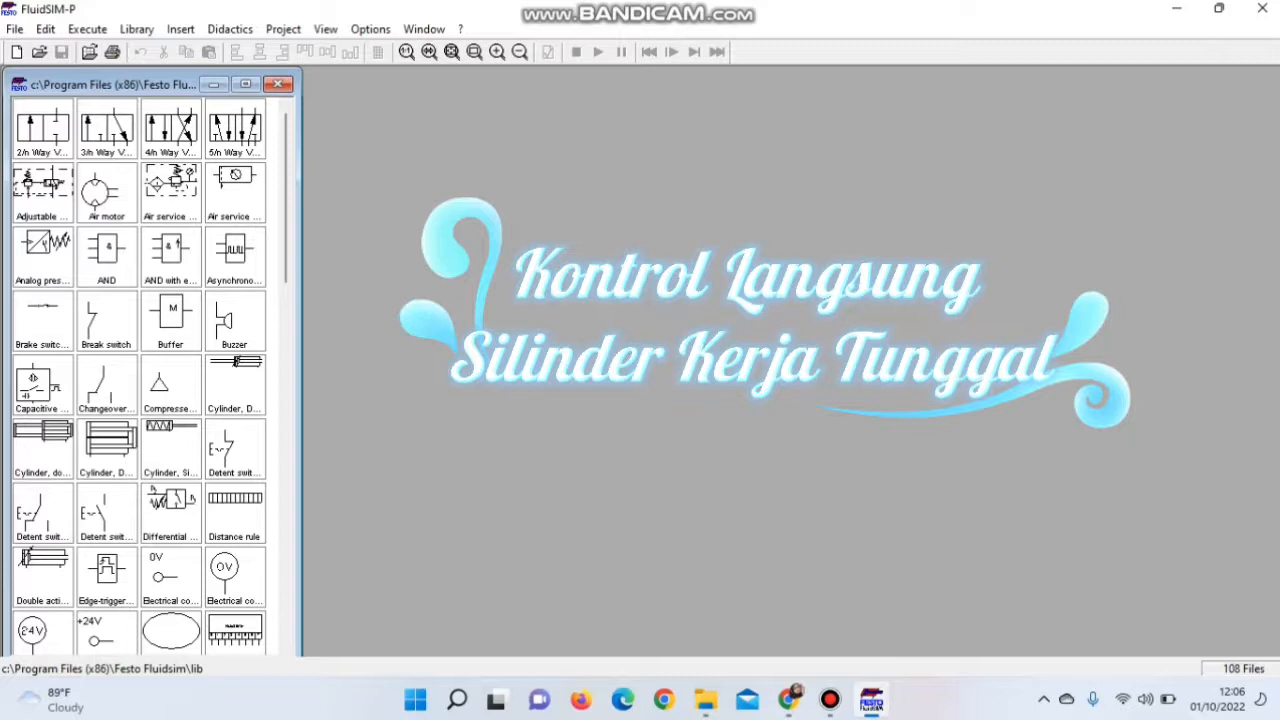
# Create a new circuit in FluidSIM-P and place a single acting cylinder in the upper middle of the sheet.
pyautogui.click(16, 51)
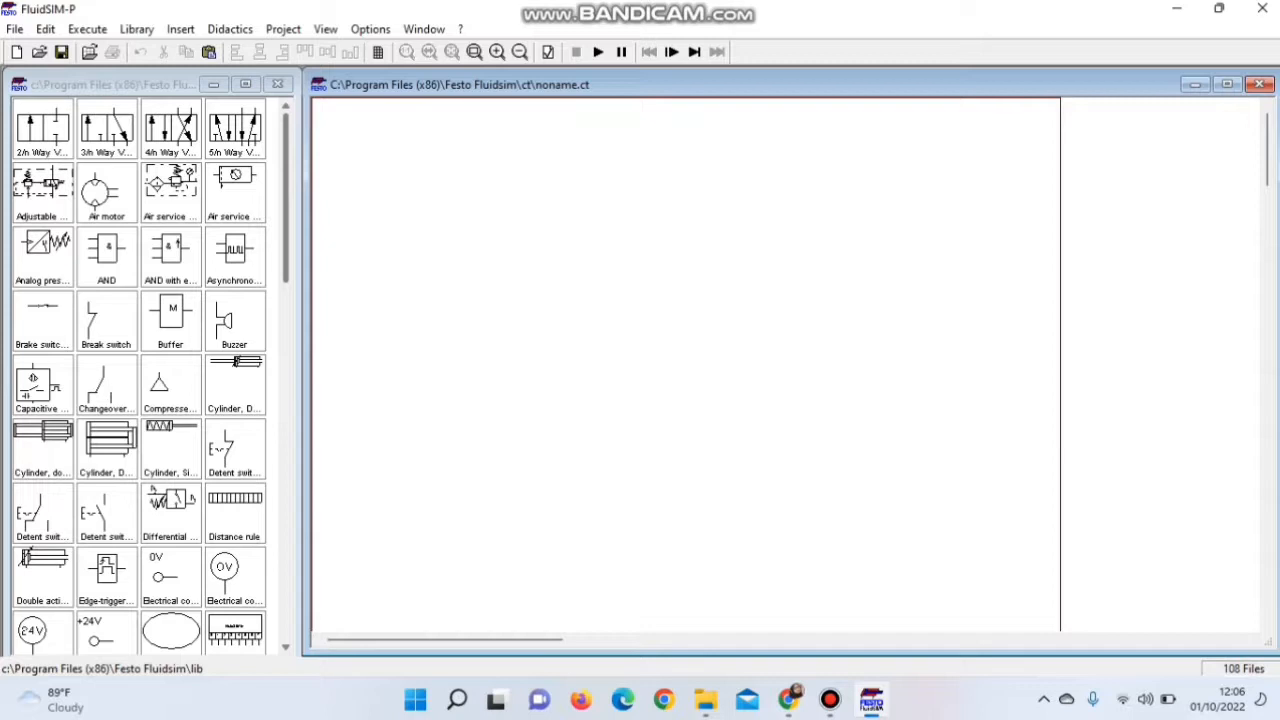
pyautogui.moveTo(286, 220); pyautogui.dragTo(286, 564)
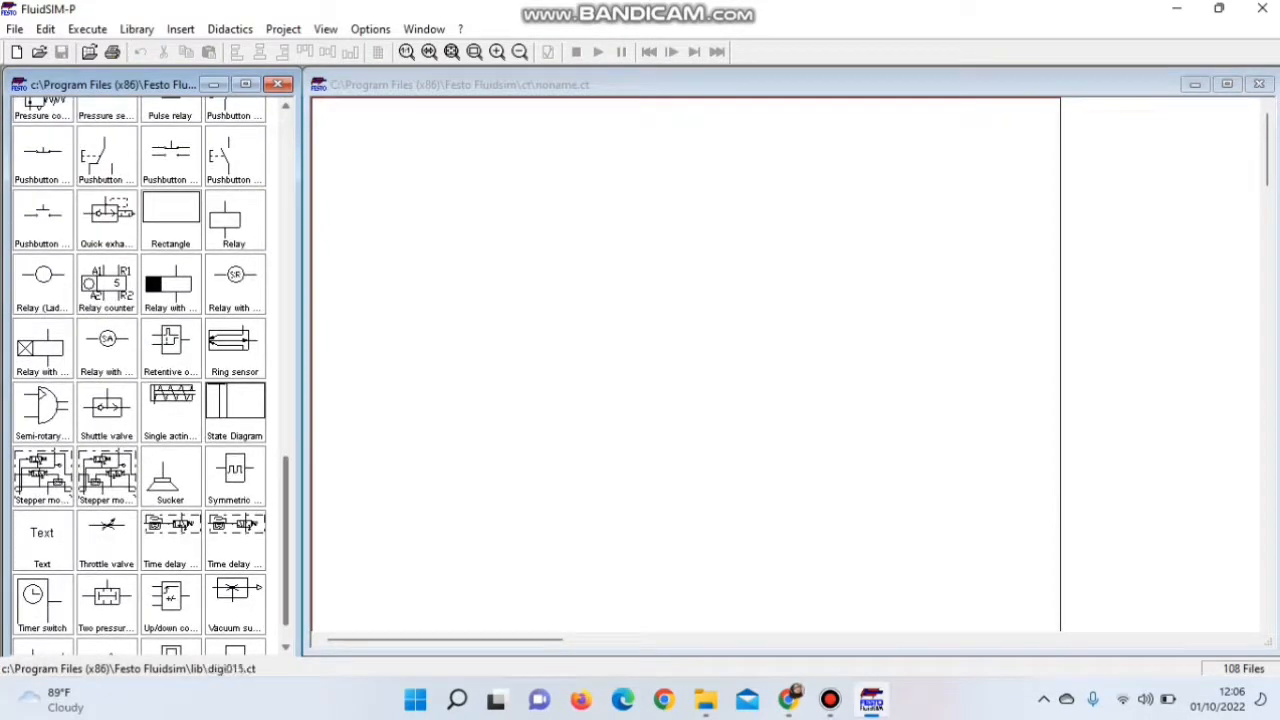
pyautogui.click(171, 410)
pyautogui.moveTo(171, 410)
pyautogui.mouseDown()
pyautogui.moveTo(677, 163)
pyautogui.moveTo(629, 191)
pyautogui.moveTo(619, 183)
pyautogui.mouseUp()
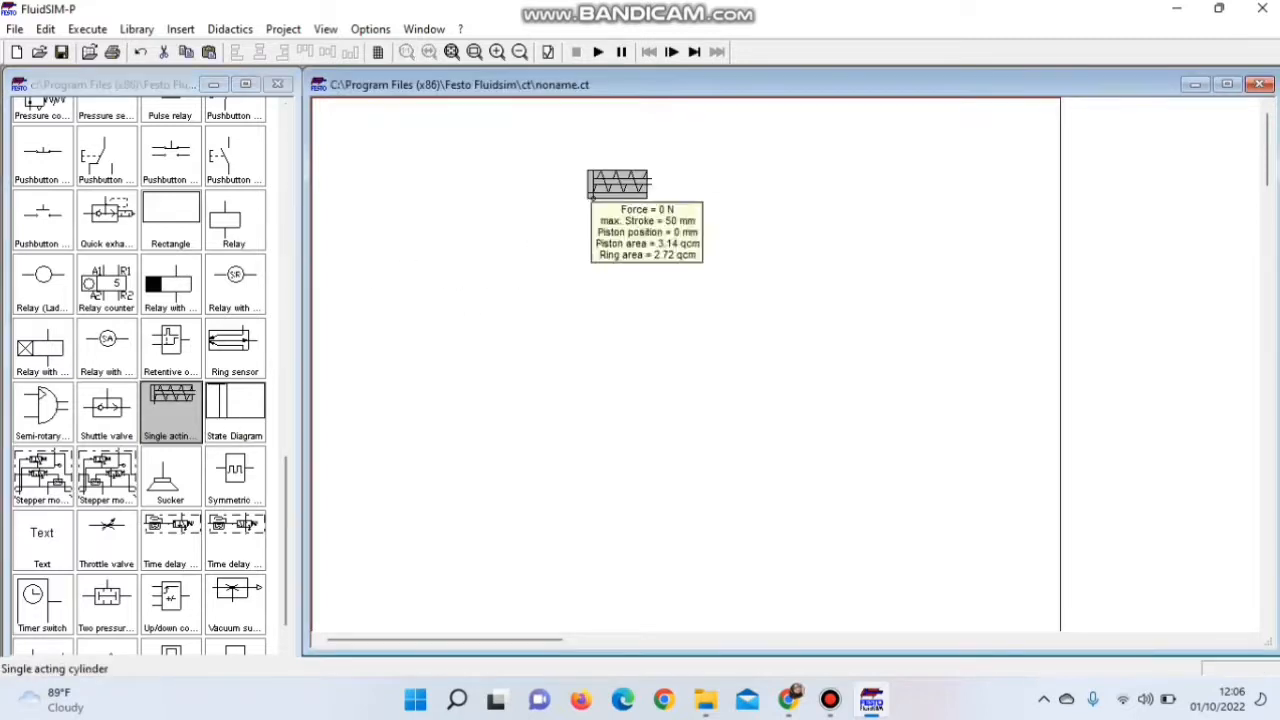
# Place a 3/n way valve below the cylinder and a compressed air supply beneath the valve.
pyautogui.moveTo(286, 540); pyautogui.dragTo(286, 198)
pyautogui.doubleClick(107, 130)
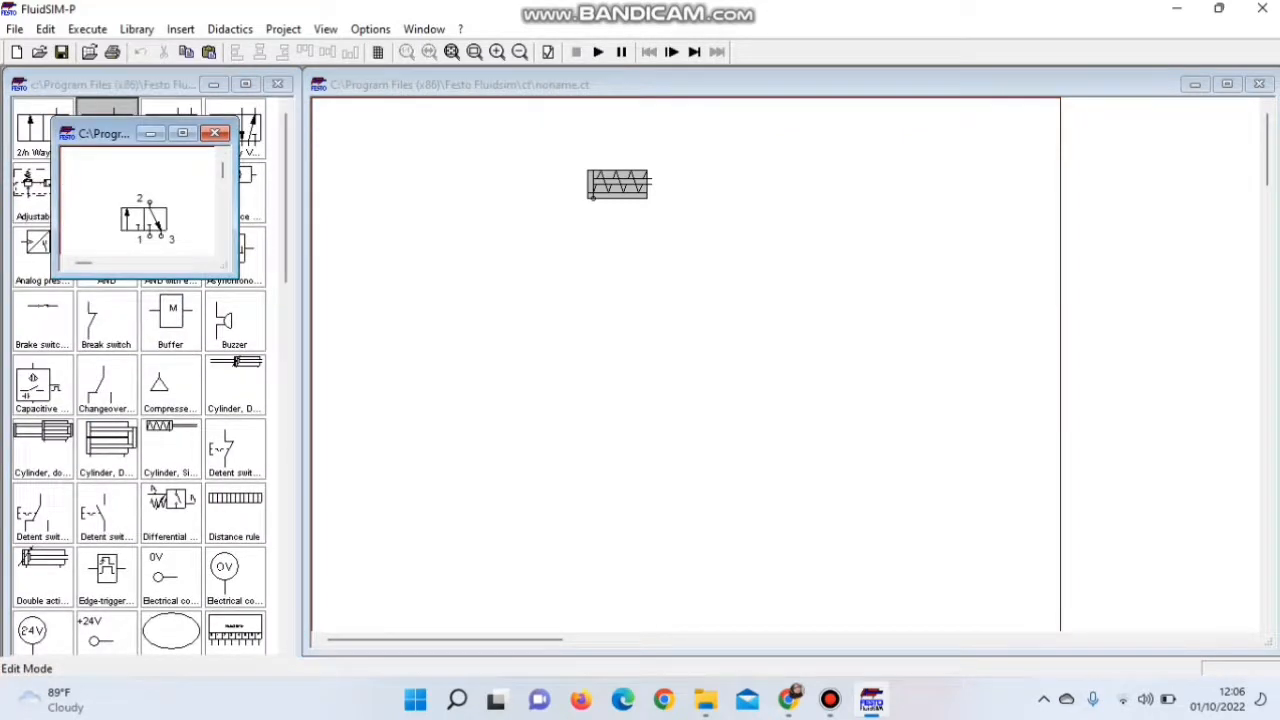
pyautogui.click(215, 133)
pyautogui.moveTo(107, 130); pyautogui.dragTo(589, 296)
pyautogui.moveTo(170, 385); pyautogui.dragTo(593, 408)
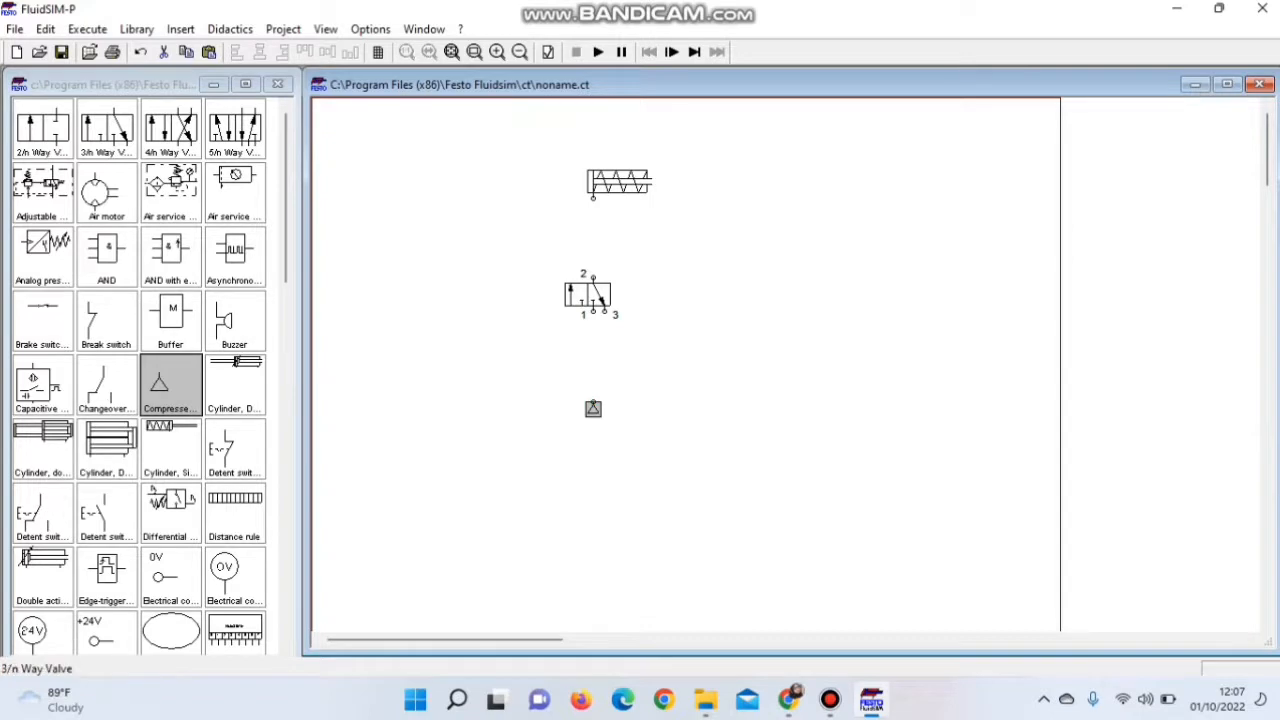
# Configure the 3/n way valve with solenoid actuation on its left side and a spring return on its right side.
pyautogui.doubleClick(590, 295)
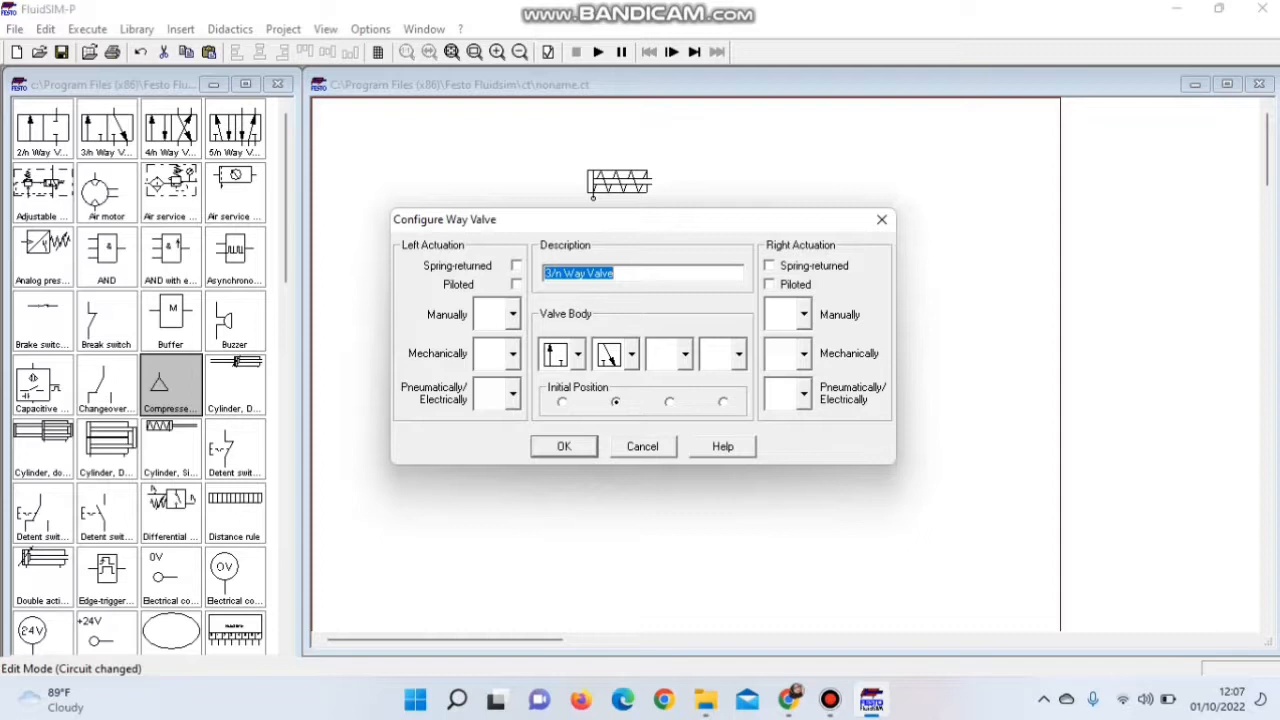
pyautogui.click(769, 266)
pyautogui.press('BackSpace')
pyautogui.write('2')
pyautogui.click(513, 394)
pyautogui.click(496, 460)
pyautogui.click(564, 447)
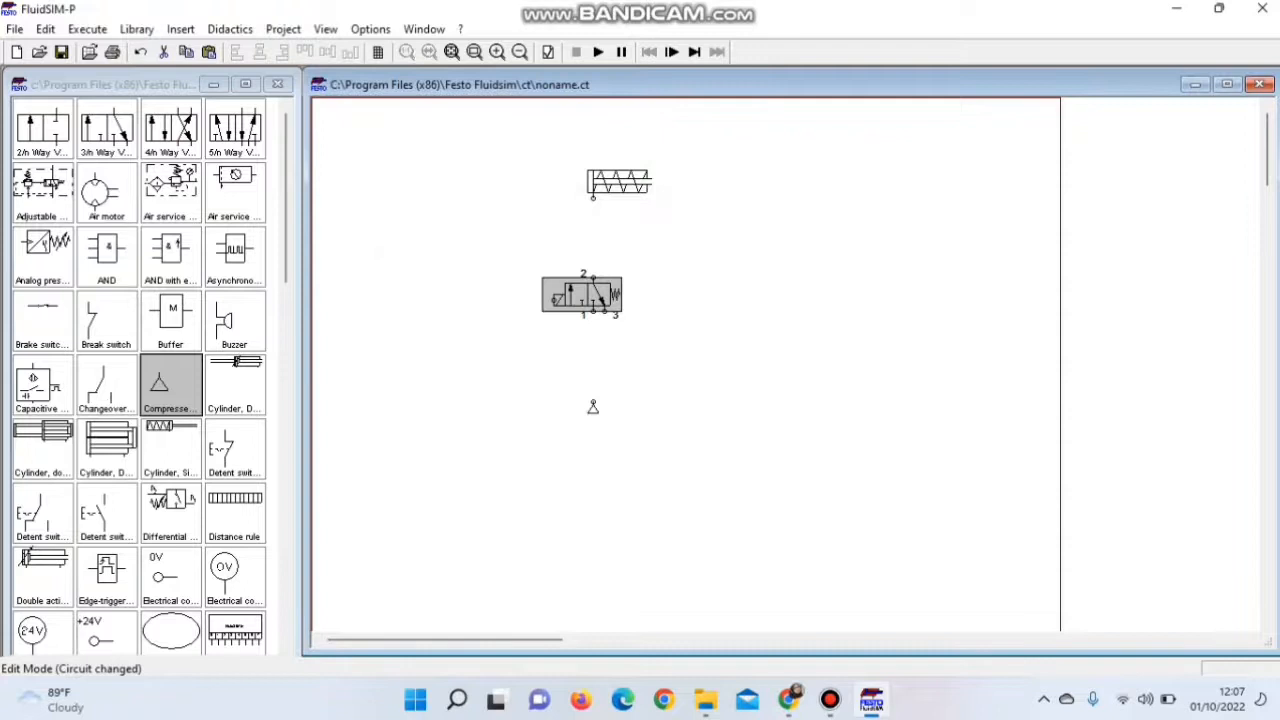
# Label the valve's solenoid connection MM1.
pyautogui.doubleClick(553, 299)
pyautogui.write('MM1')
pyautogui.press('Return')
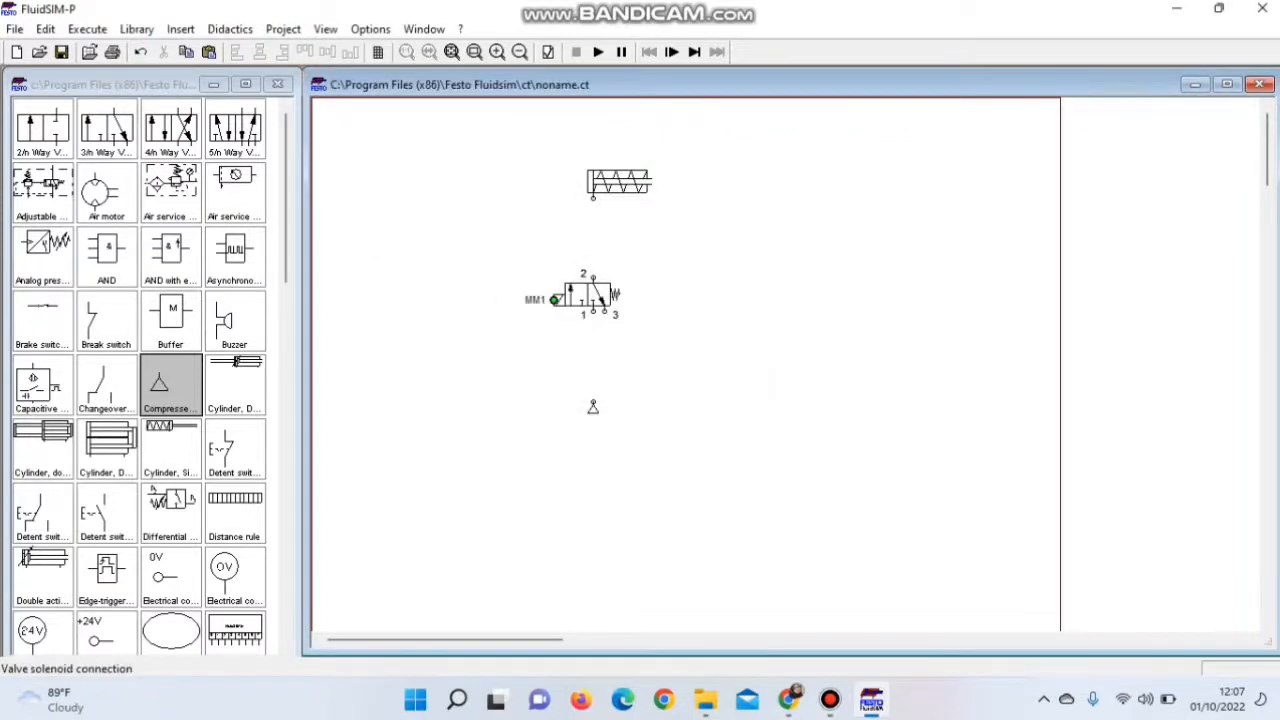
# Give the valve's connection 3 the exhaust terminator drawn as a triangle with a stem.
pyautogui.doubleClick(604, 312)
pyautogui.click(657, 392)
pyautogui.click(634, 518)
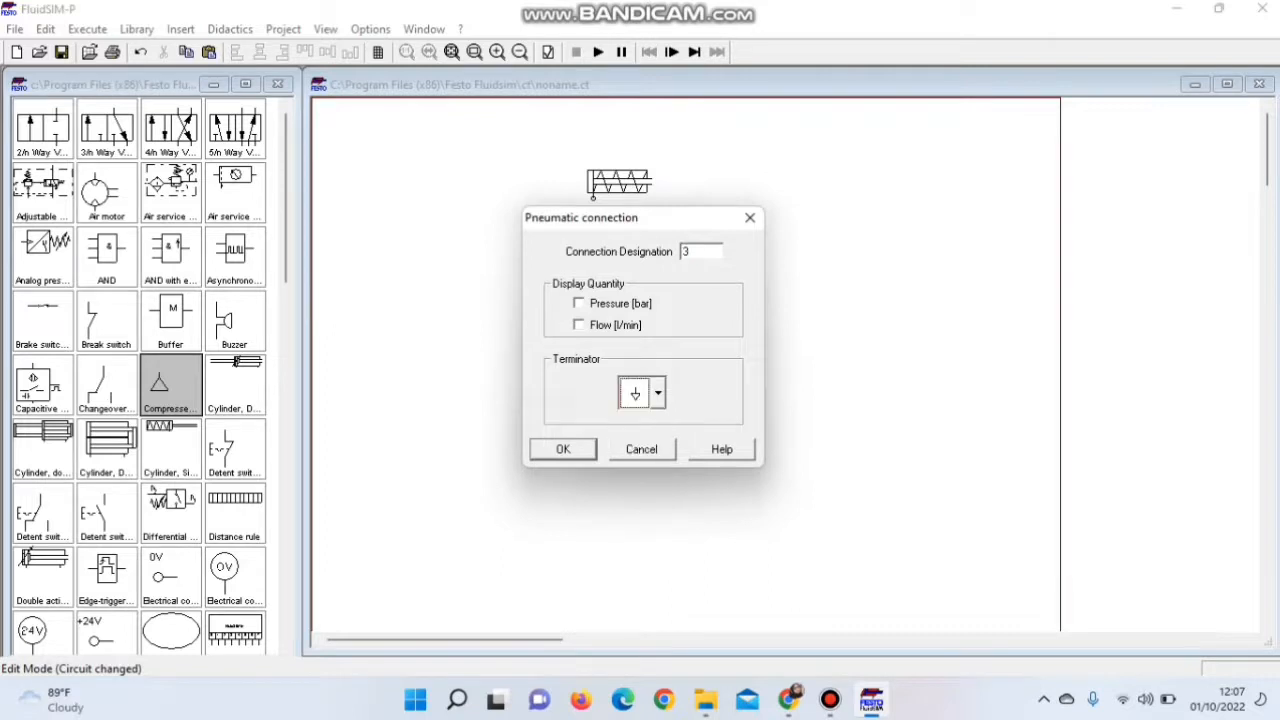
pyautogui.click(563, 449)
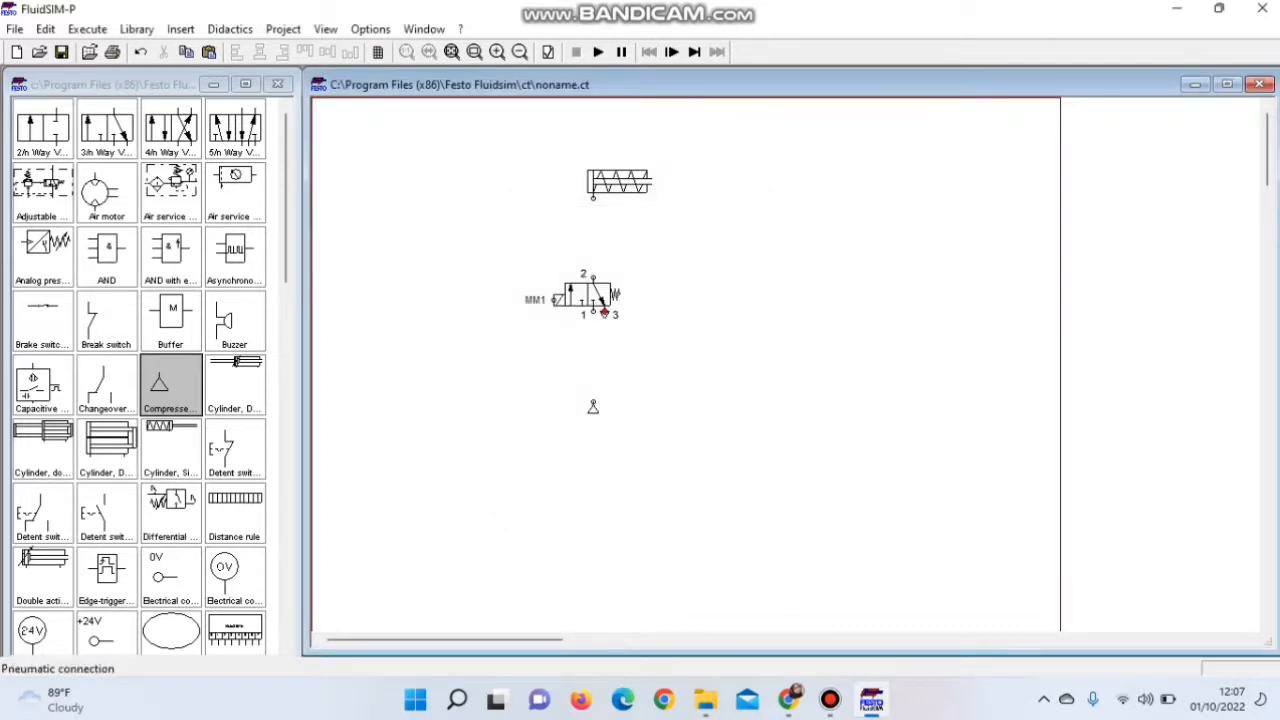
# Try the plain triangle terminator without a stem on the valve's connection 3.
pyautogui.doubleClick(604, 312)
pyautogui.click(657, 392)
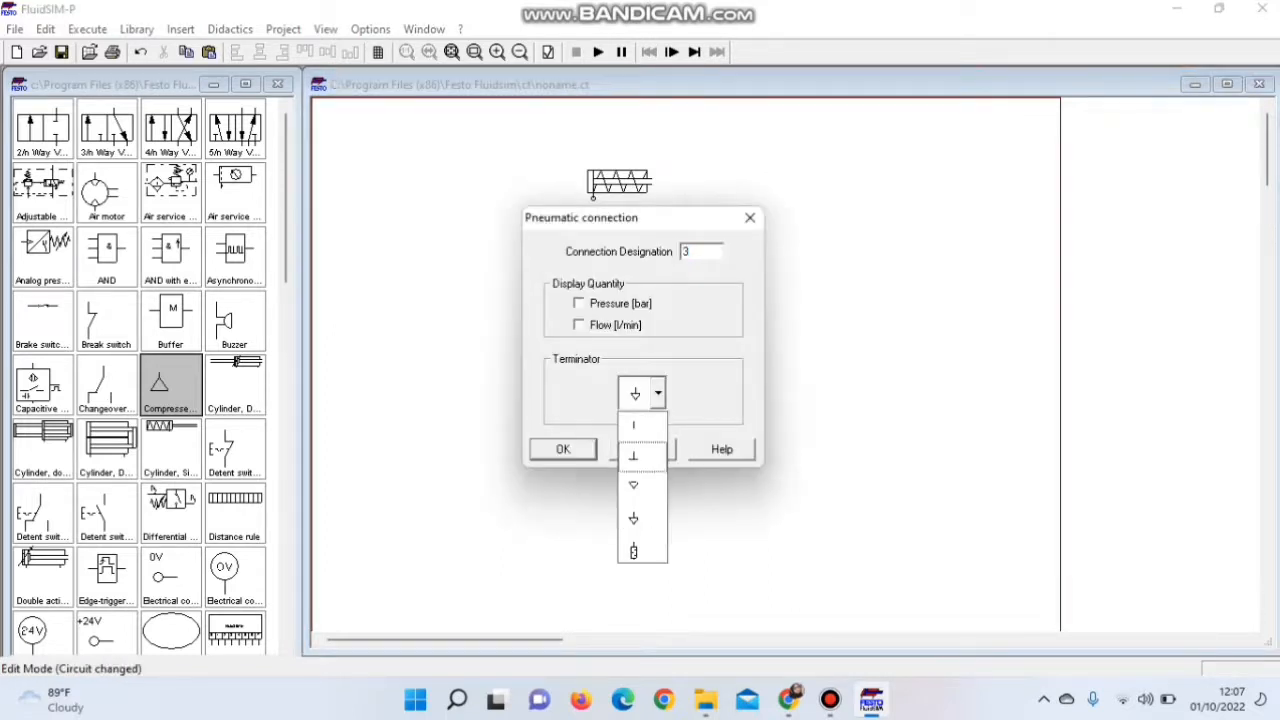
pyautogui.click(633, 485)
pyautogui.click(563, 449)
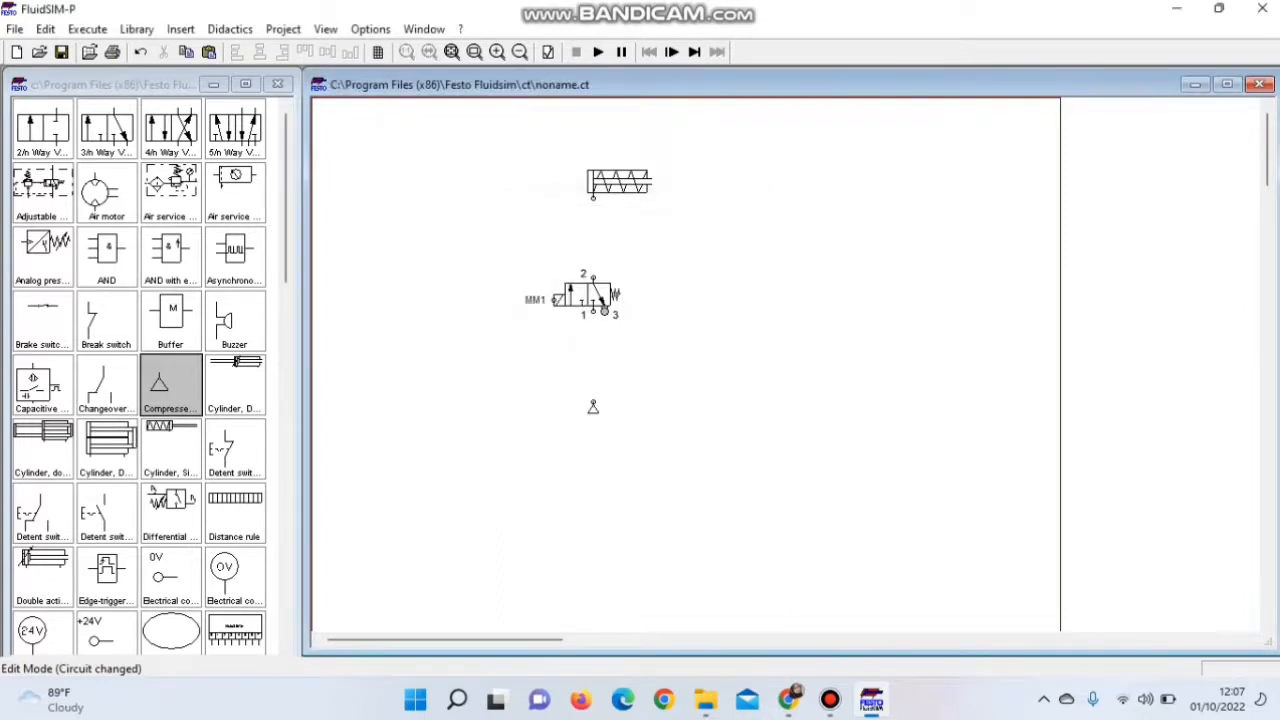
# Set the terminator of the valve's connection 3 back to the stemmed exhaust triangle.
pyautogui.doubleClick(604, 311)
pyautogui.click(657, 392)
pyautogui.click(633, 517)
pyautogui.press('Return')
# Connect the compressed air supply to valve port 1 and the cylinder's port to valve port 2.
pyautogui.moveTo(593, 404); pyautogui.dragTo(593, 313)
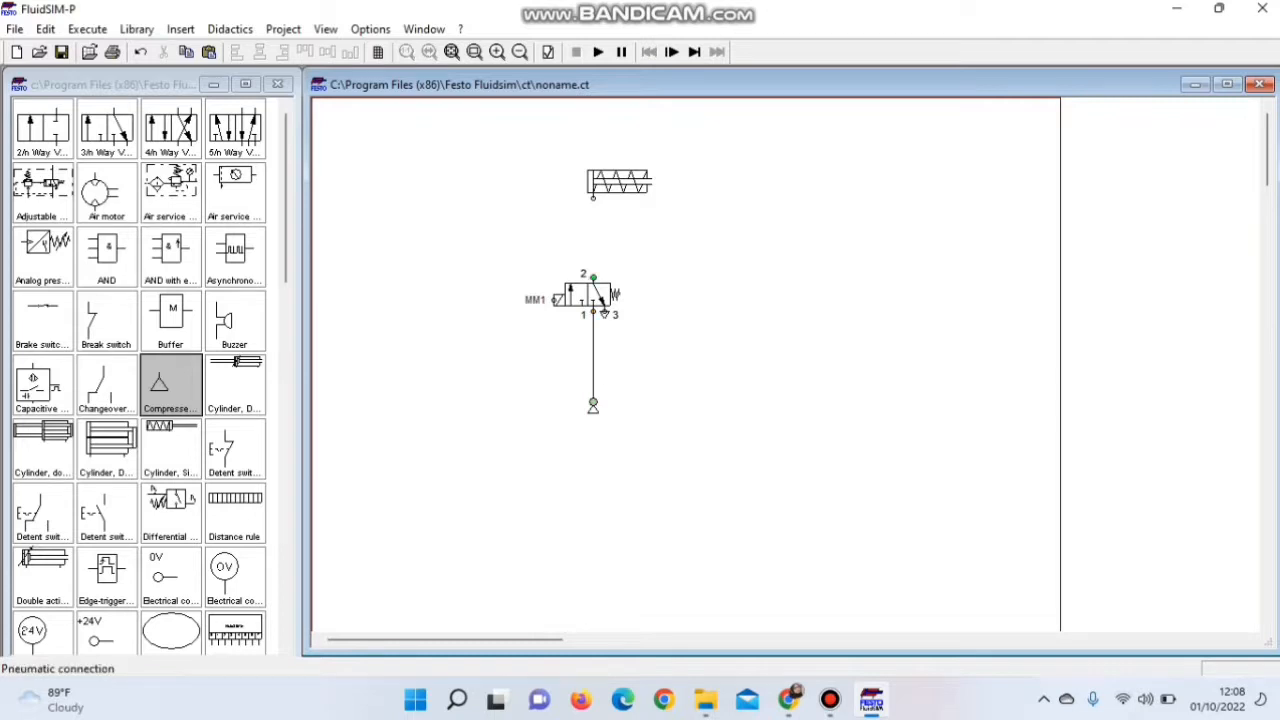
pyautogui.moveTo(593, 198); pyautogui.dragTo(593, 274)
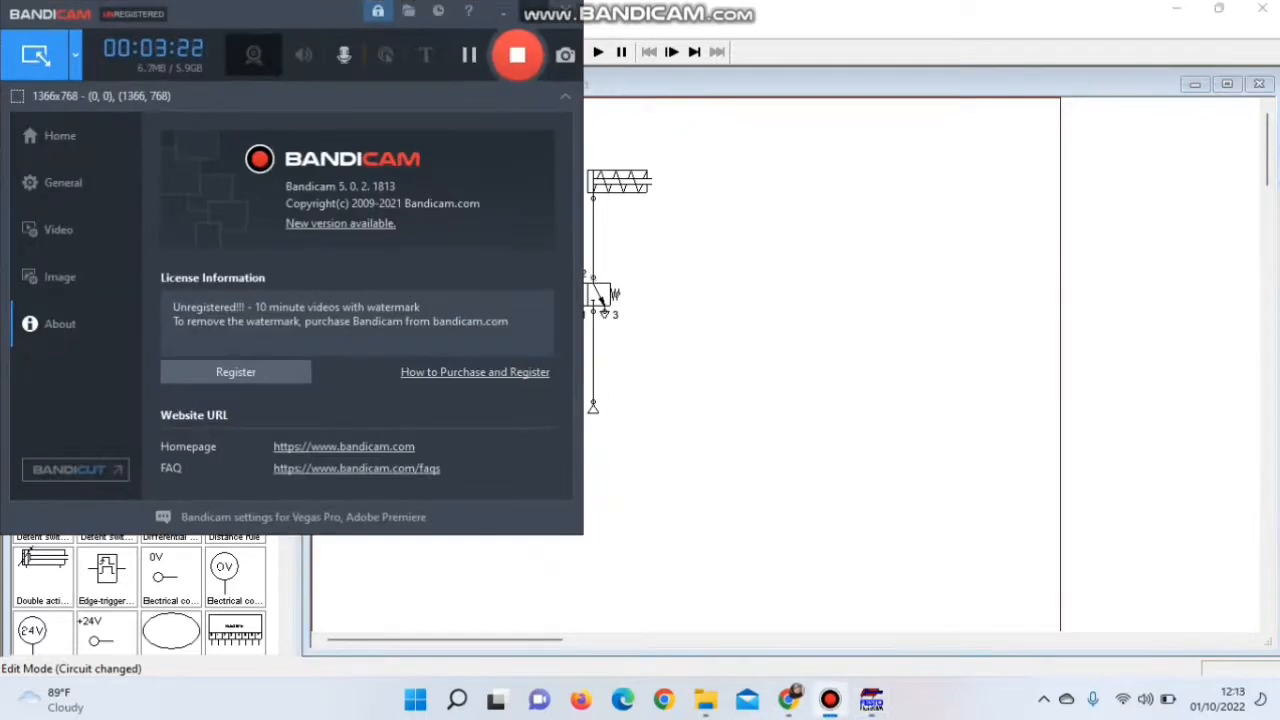
pyautogui.click(533, 11)
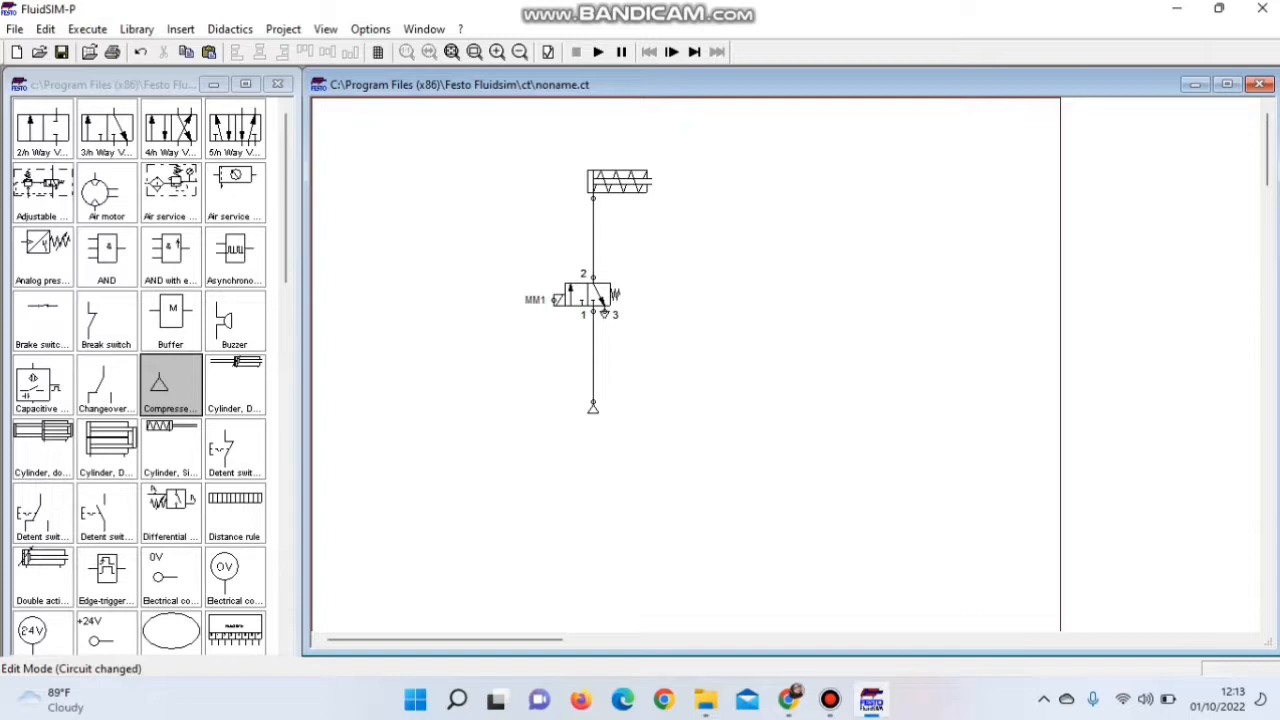
# Switch to the PDF in the browser and read steps 6 to 8 with the electrical control circuit.
pyautogui.click(789, 699)
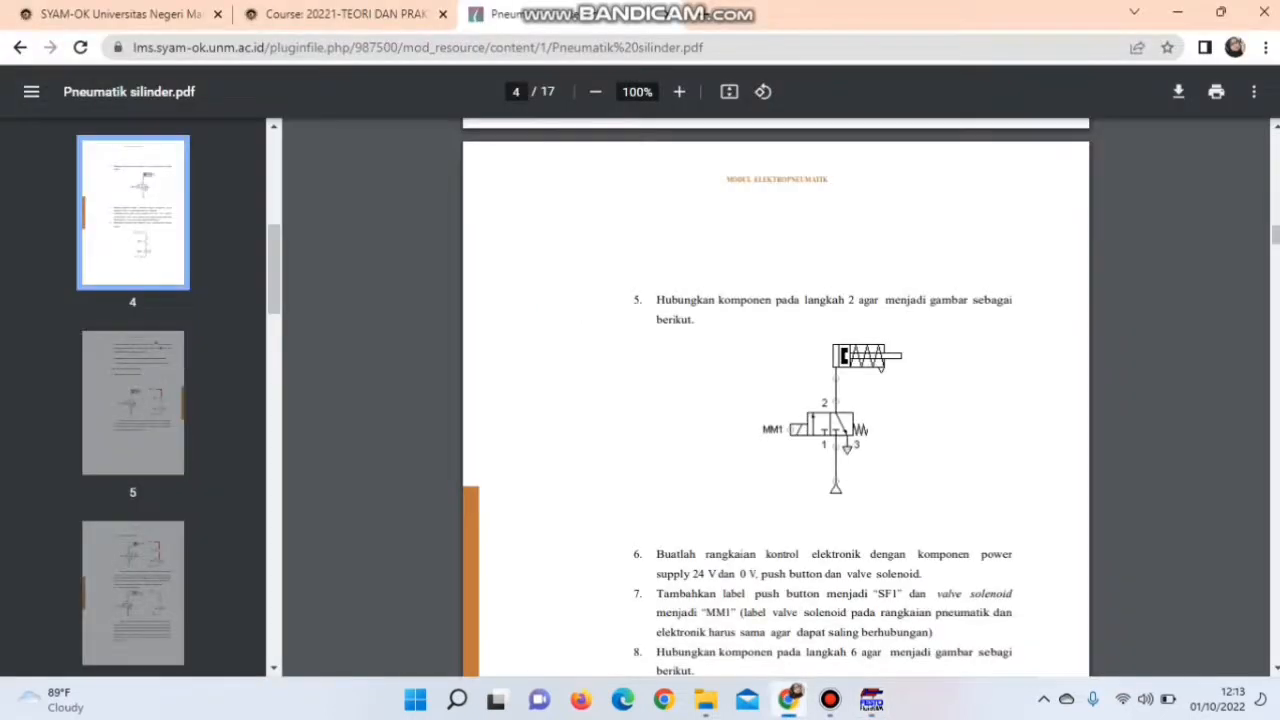
pyautogui.scroll(-3, 776, 400)
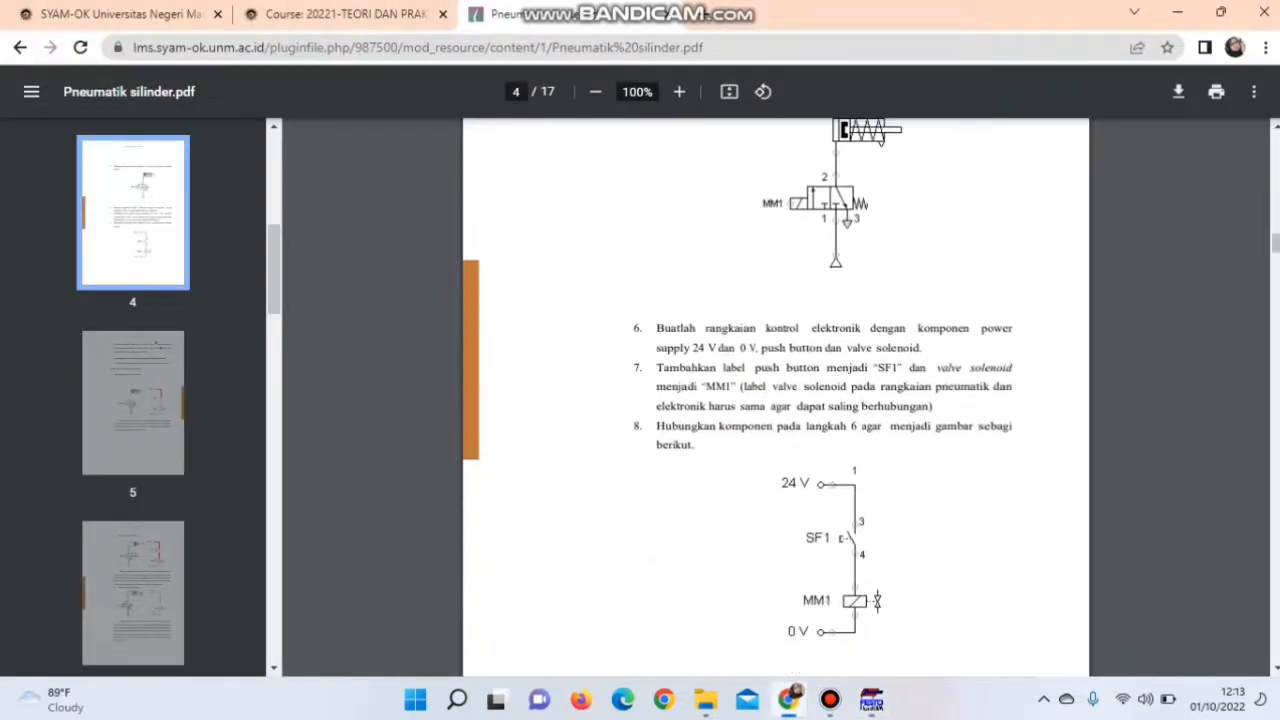
pyautogui.scroll(-1, 776, 400)
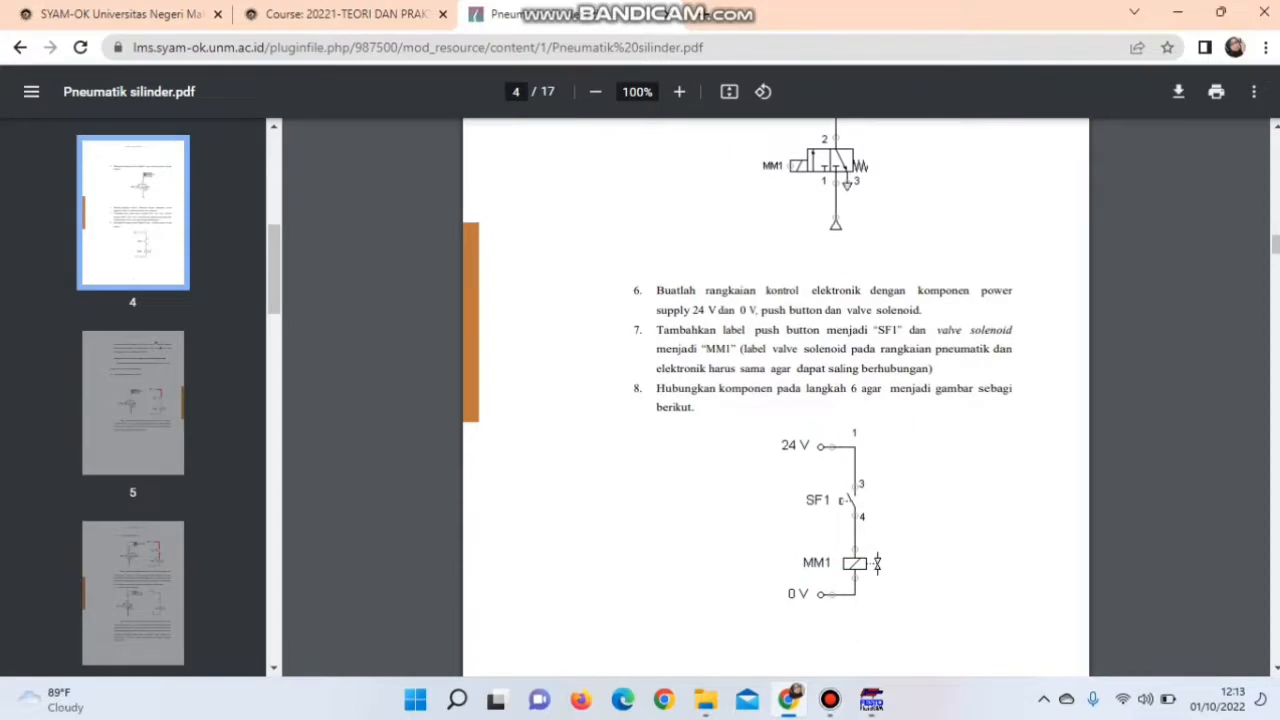
pyautogui.scroll(-1, 776, 400)
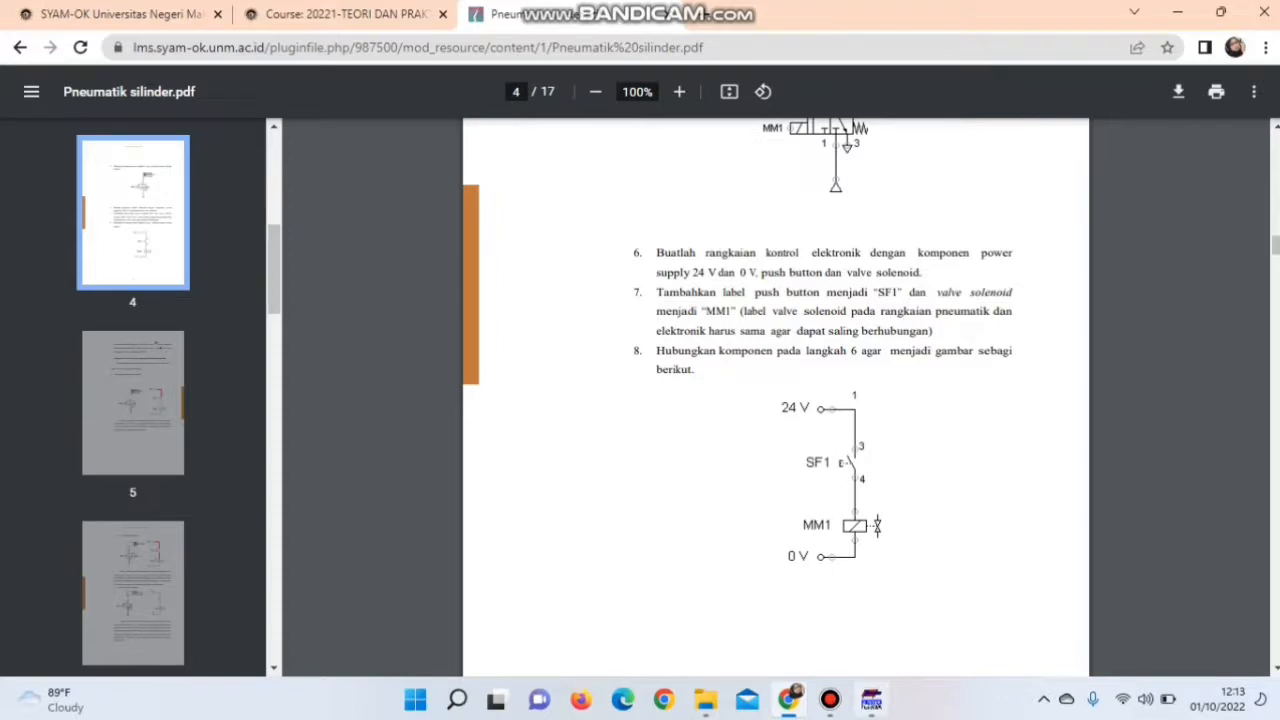
# Switch back to FluidSIM-P and place a +24V connection beside the cylinder and a 0V connection aligned beneath it.
pyautogui.click(871, 700)
pyautogui.moveTo(286, 200); pyautogui.dragTo(286, 234)
pyautogui.moveTo(105, 530); pyautogui.dragTo(772, 183)
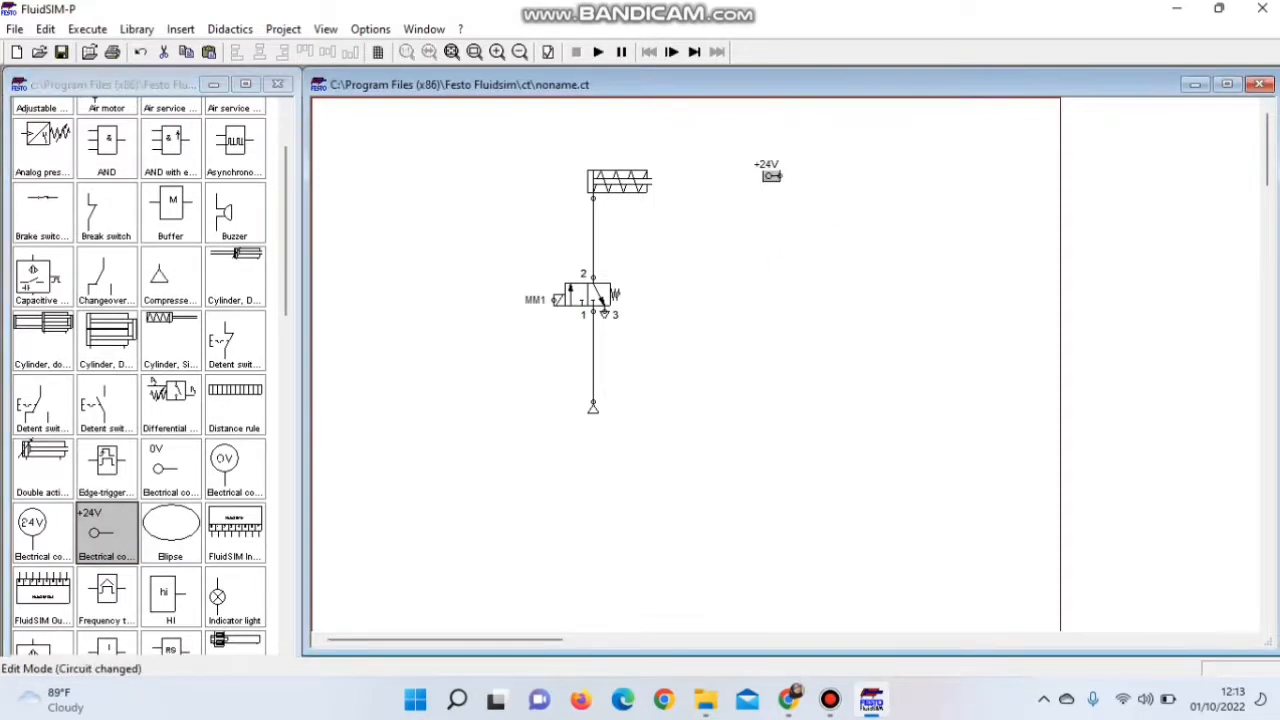
pyautogui.moveTo(170, 468); pyautogui.dragTo(760, 407)
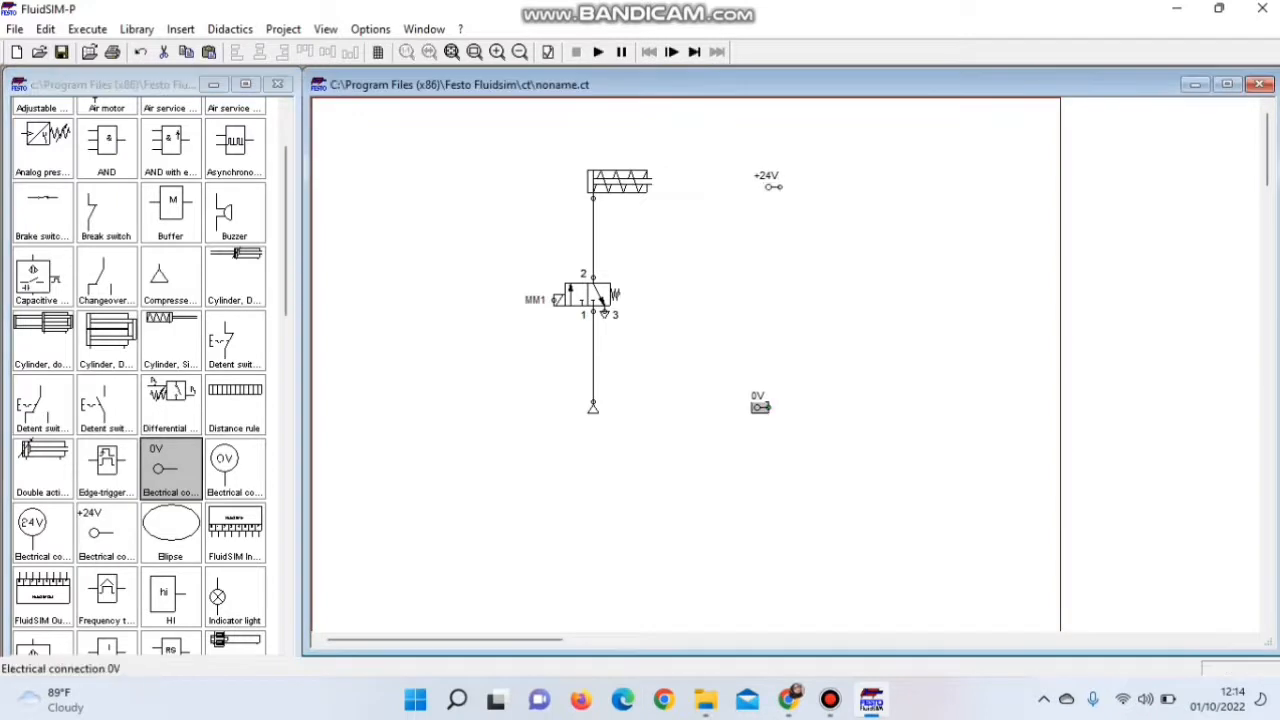
pyautogui.click(829, 699)
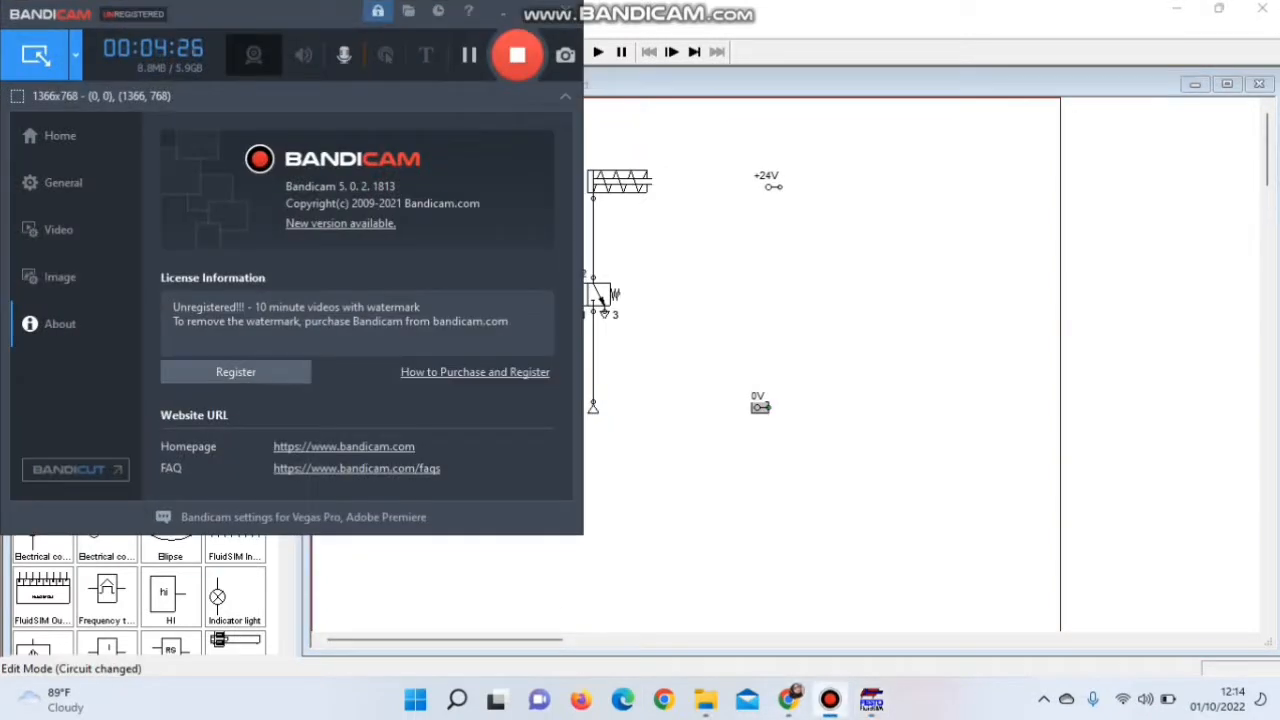
pyautogui.click(829, 699)
pyautogui.moveTo(760, 407); pyautogui.dragTo(766, 407)
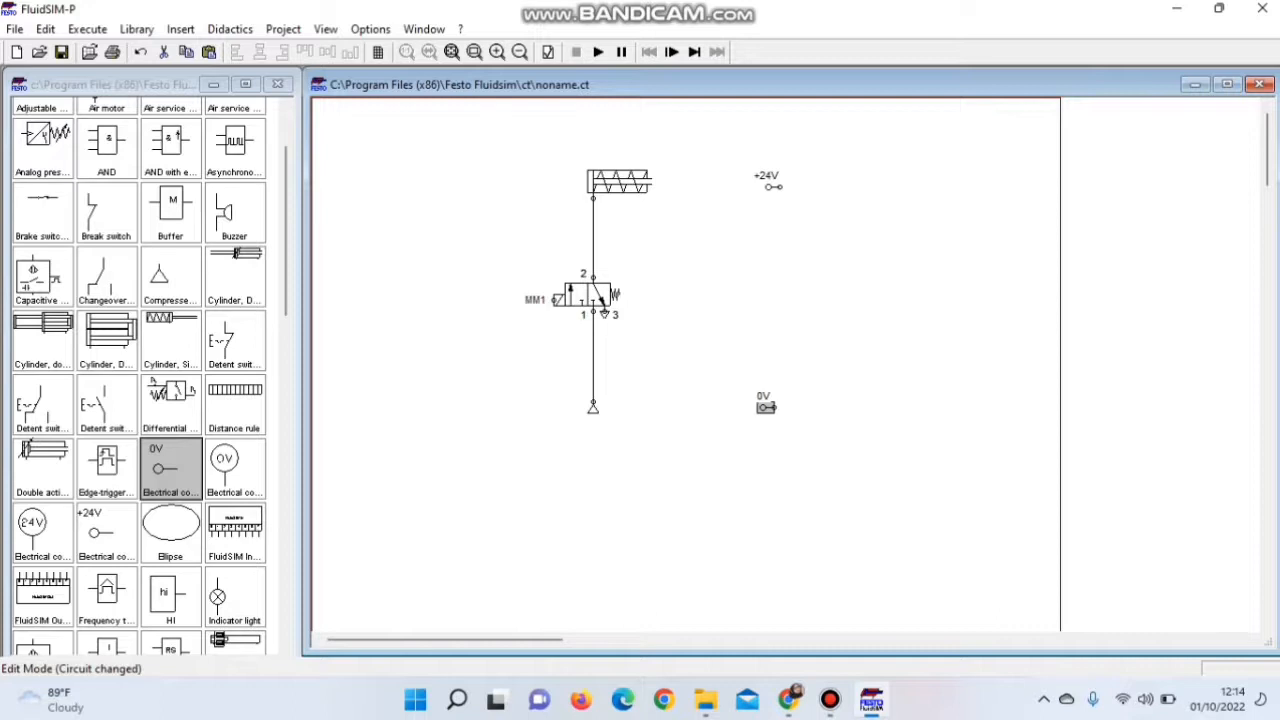
# Place a make pushbutton to the lower right of the +24V connection and a valve solenoid below the pushbutton.
pyautogui.moveTo(286, 230); pyautogui.dragTo(286, 555)
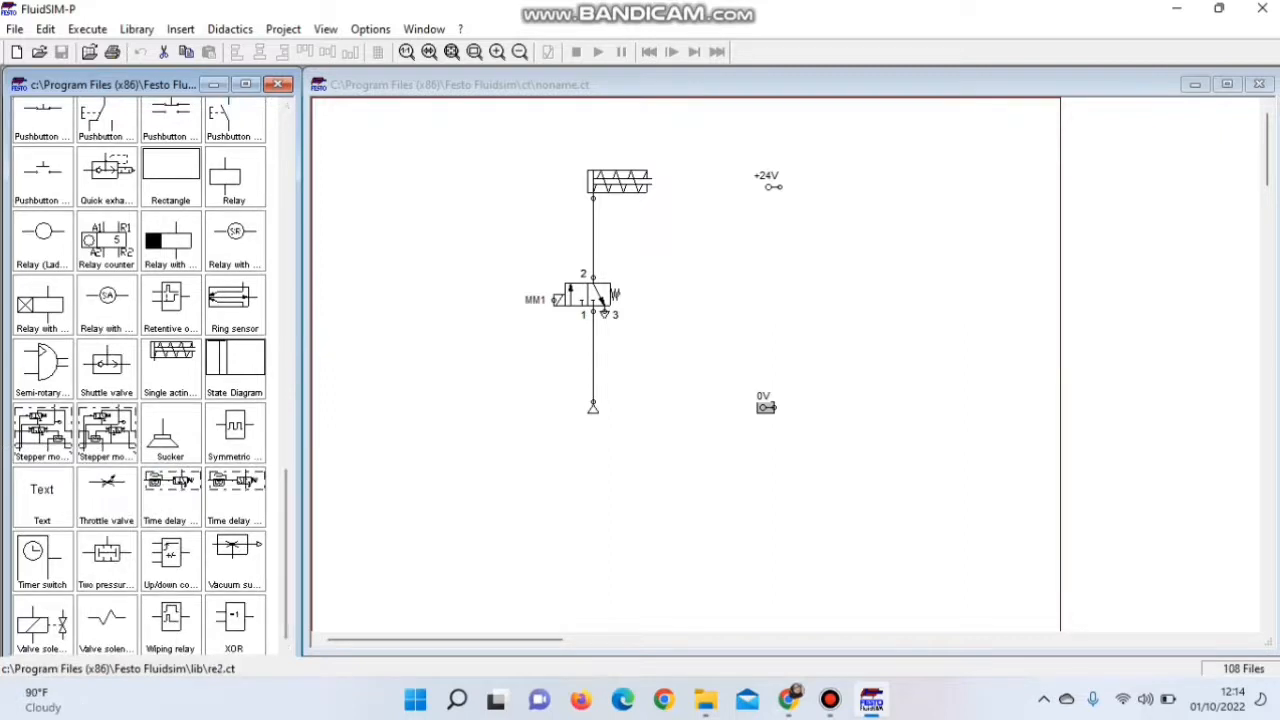
pyautogui.moveTo(235, 120); pyautogui.dragTo(847, 230)
pyautogui.click(847, 232)
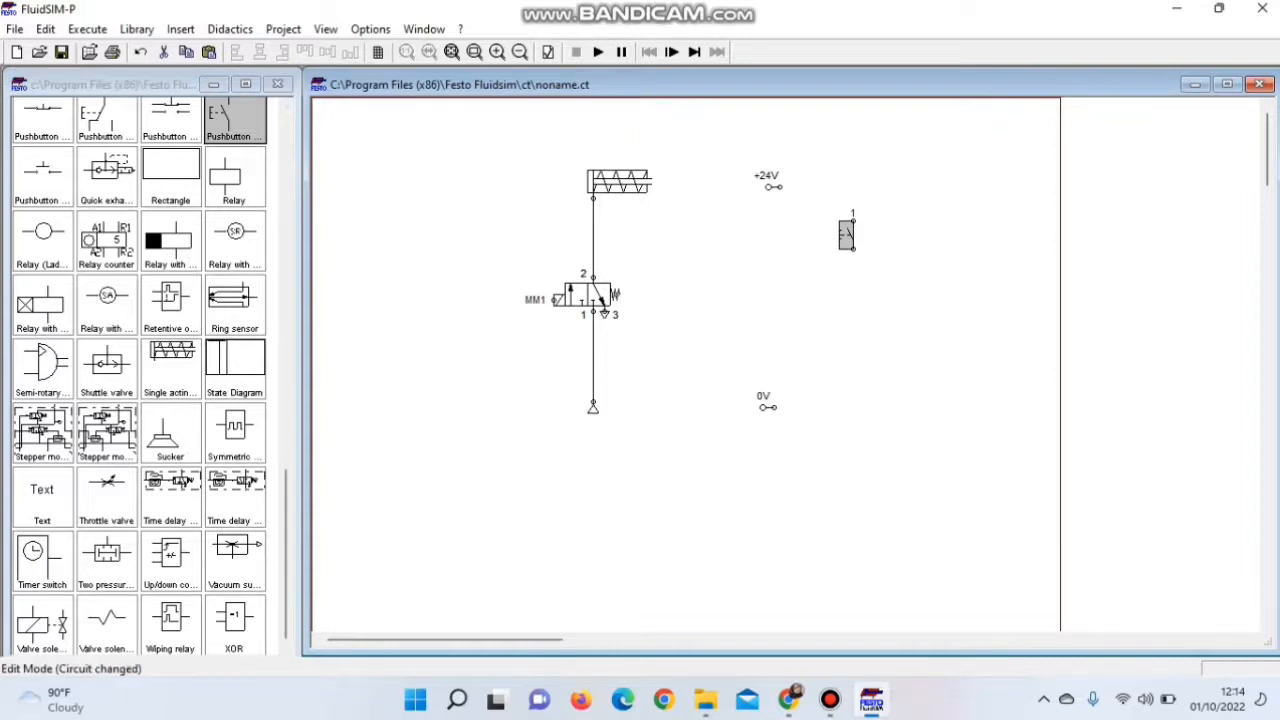
pyautogui.click(286, 556)
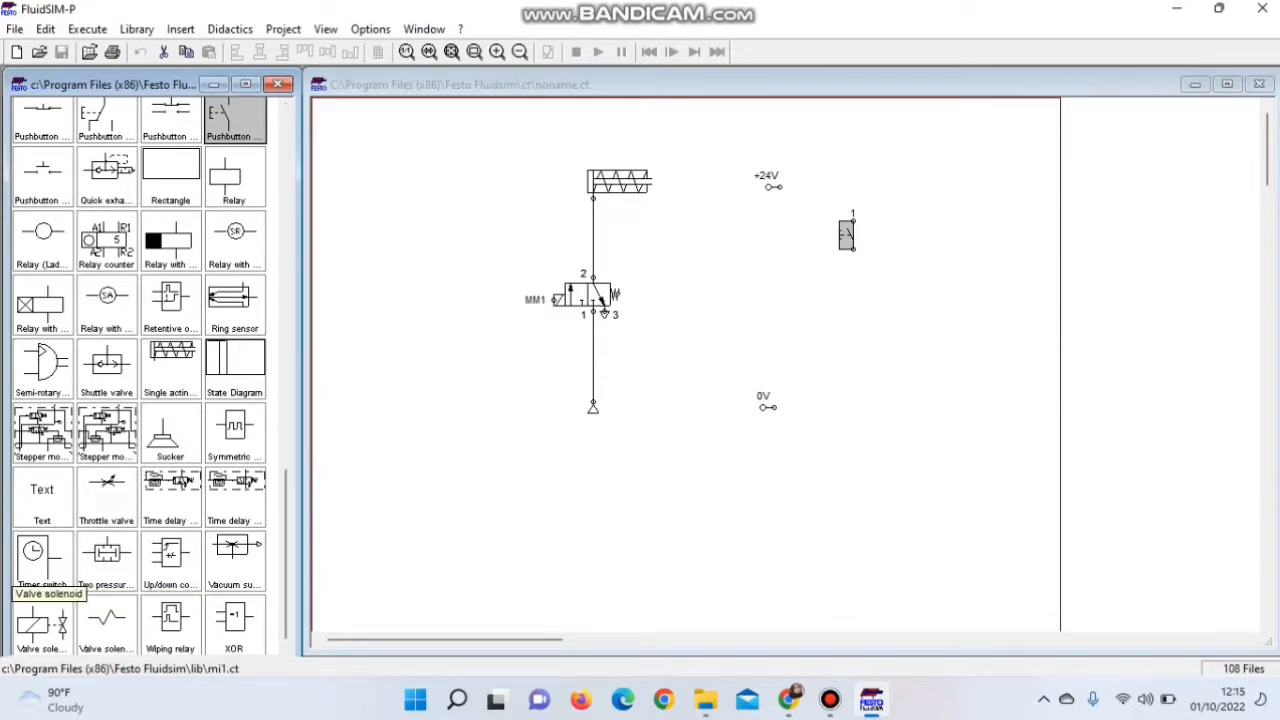
pyautogui.moveTo(42, 622); pyautogui.dragTo(852, 340)
# Label the valve solenoid MM1 and the make pushbutton SF1.
pyautogui.doubleClick(852, 340)
pyautogui.write('MM1')
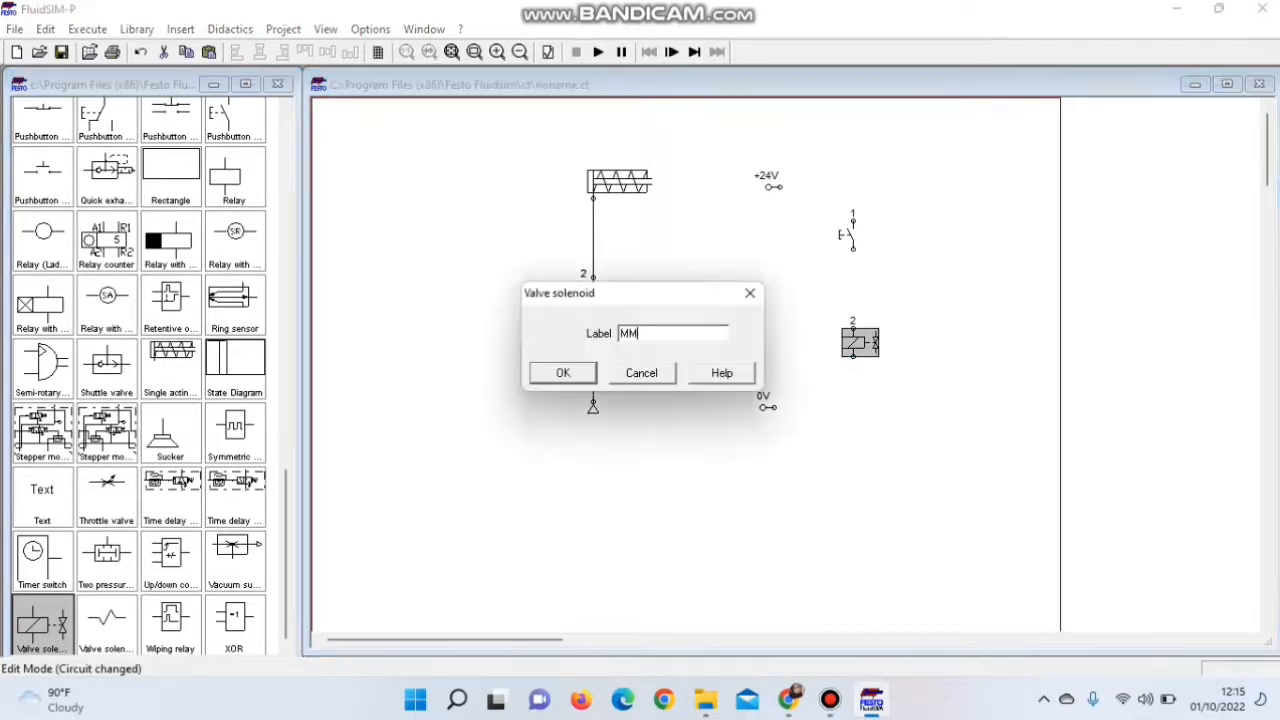
pyautogui.press('Return')
pyautogui.write('SF1')
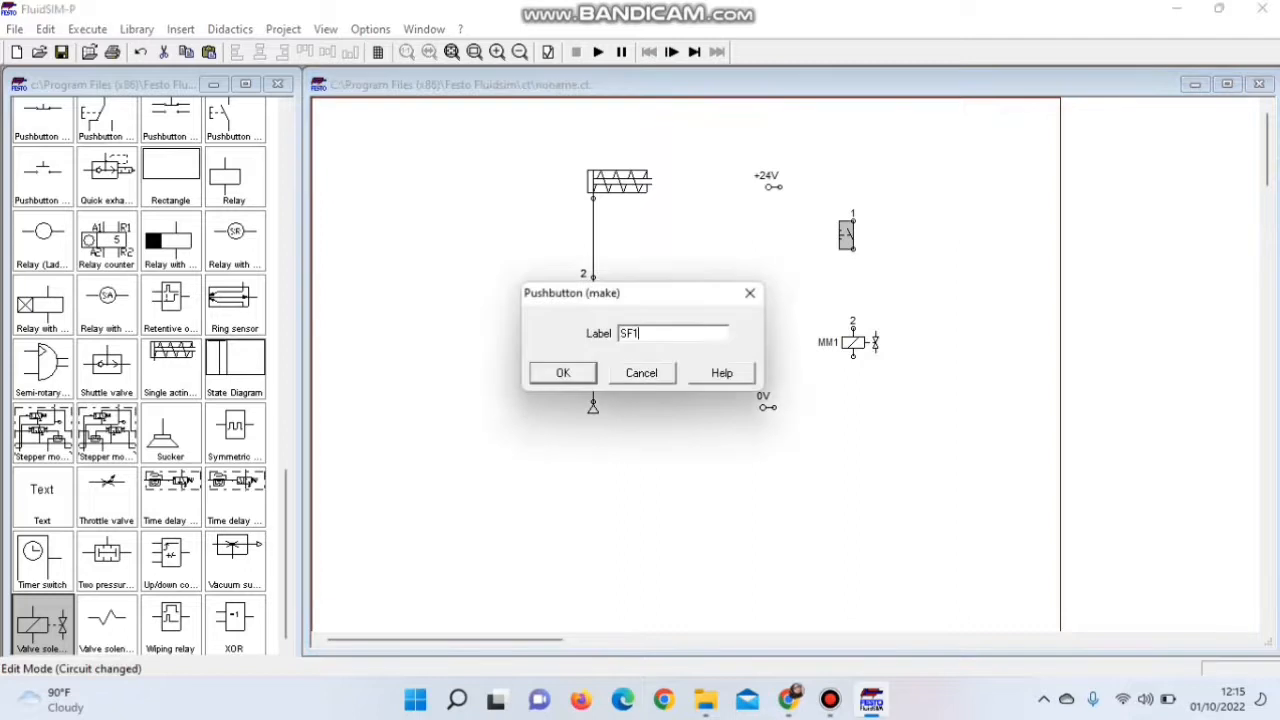
pyautogui.press('Return')
# Wire +24V, pushbutton SF1, solenoid MM1 and 0V in series.
pyautogui.moveTo(778, 187)
pyautogui.mouseDown()
pyautogui.moveTo(853, 218)
pyautogui.moveTo(853, 327)
pyautogui.mouseUp()
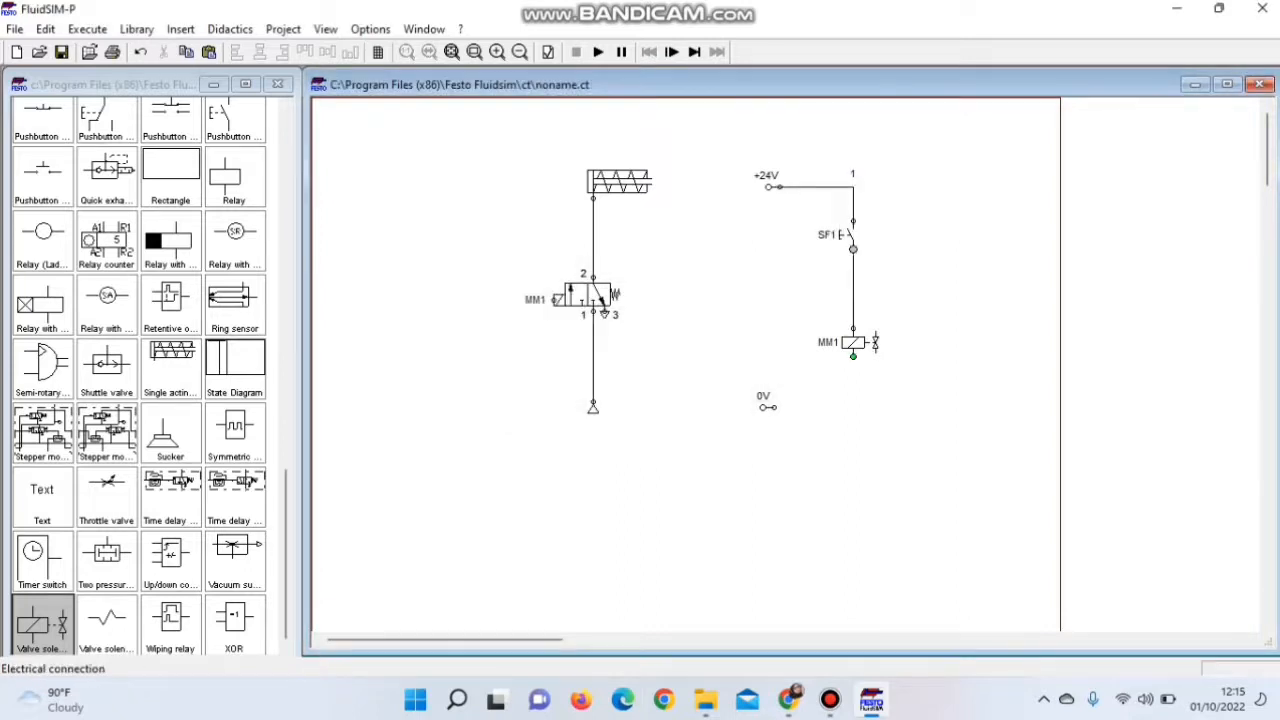
pyautogui.moveTo(770, 407); pyautogui.dragTo(853, 357)
# Designate the upper connection of pushbutton SF1 as 3 and its lower connection as 4.
pyautogui.doubleClick(853, 221)
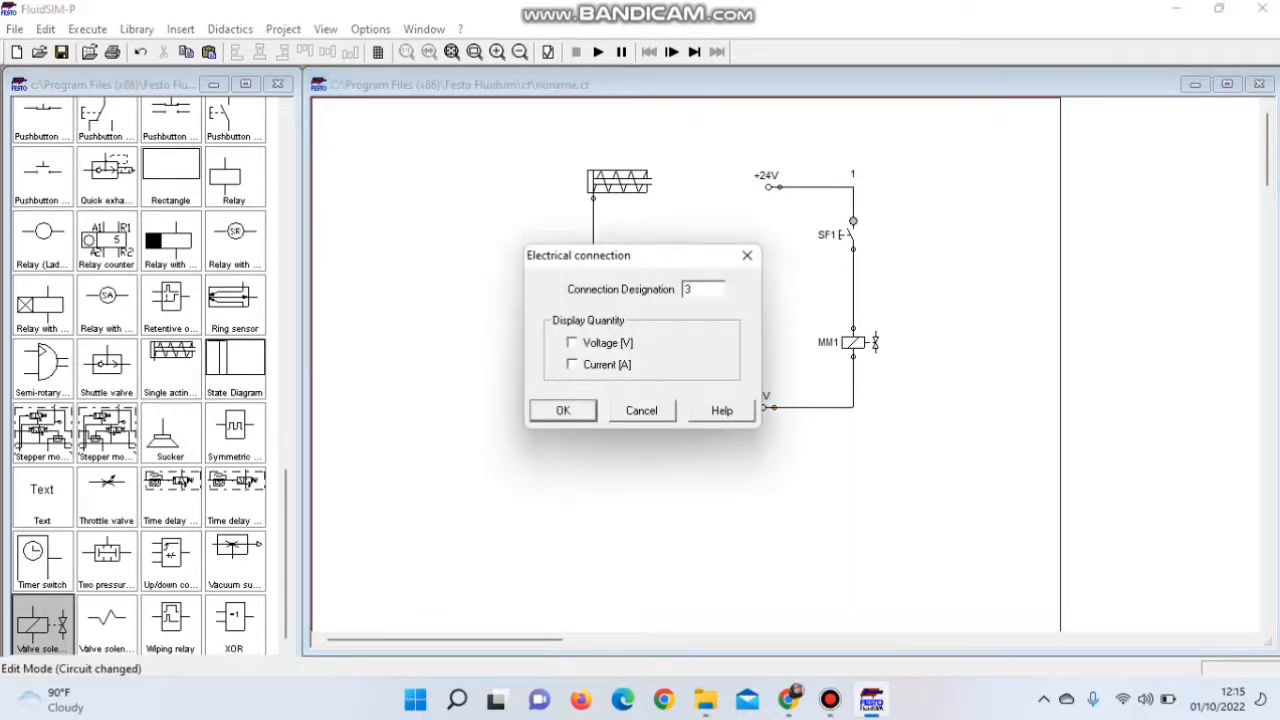
pyautogui.click(563, 410)
pyautogui.doubleClick(853, 249)
pyautogui.write('4')
pyautogui.press('Return')
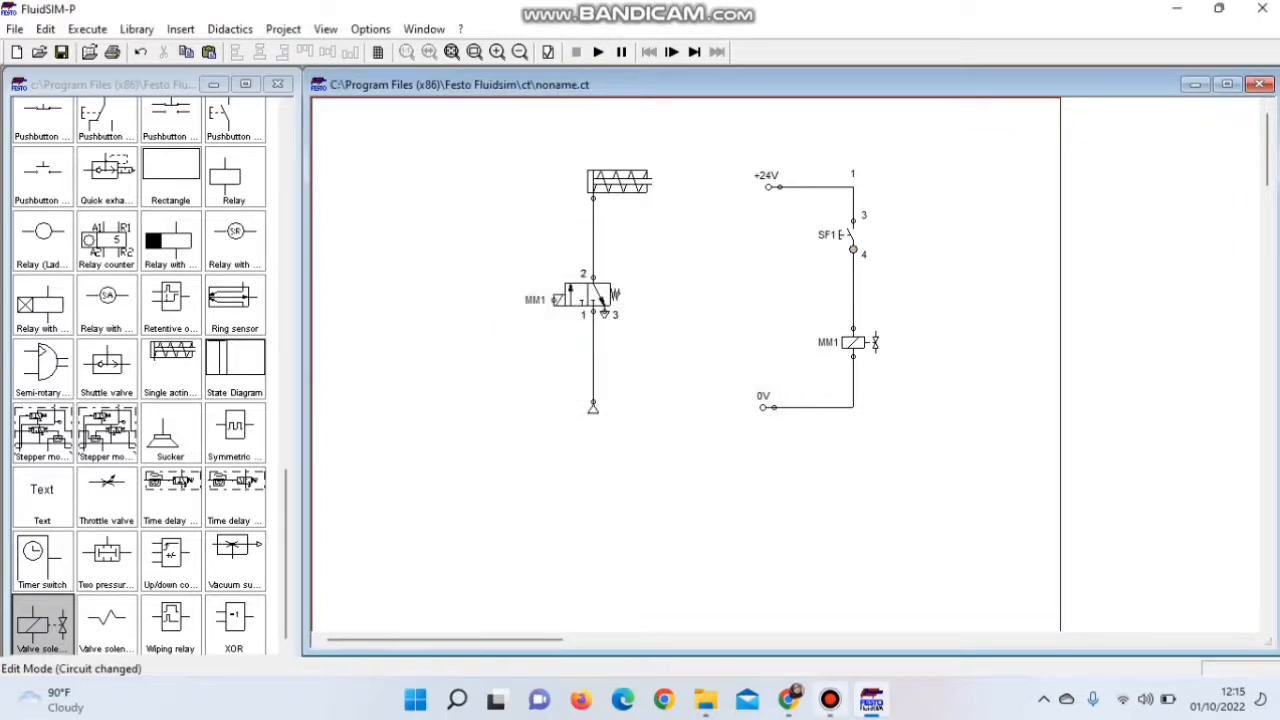
# Start the simulation of the electropneumatic circuit.
pyautogui.click(830, 700)
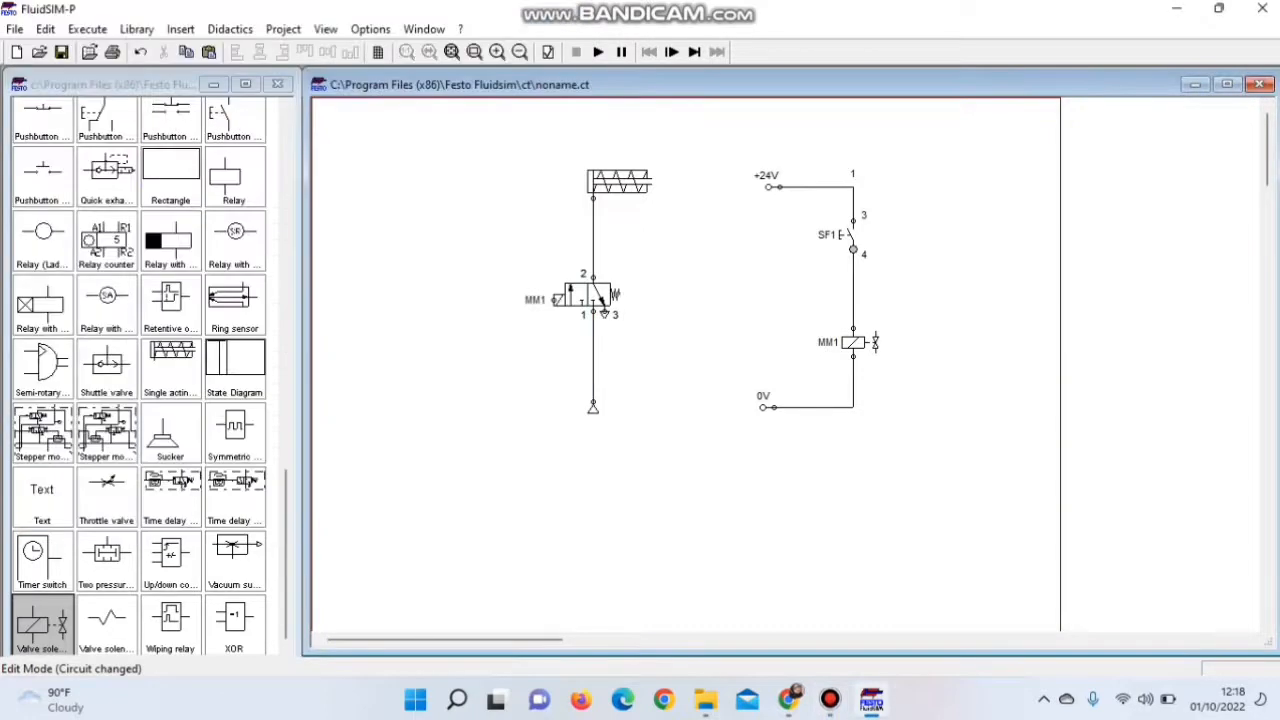
pyautogui.click(503, 13)
pyautogui.moveTo(600, 182)
pyautogui.click(598, 52)
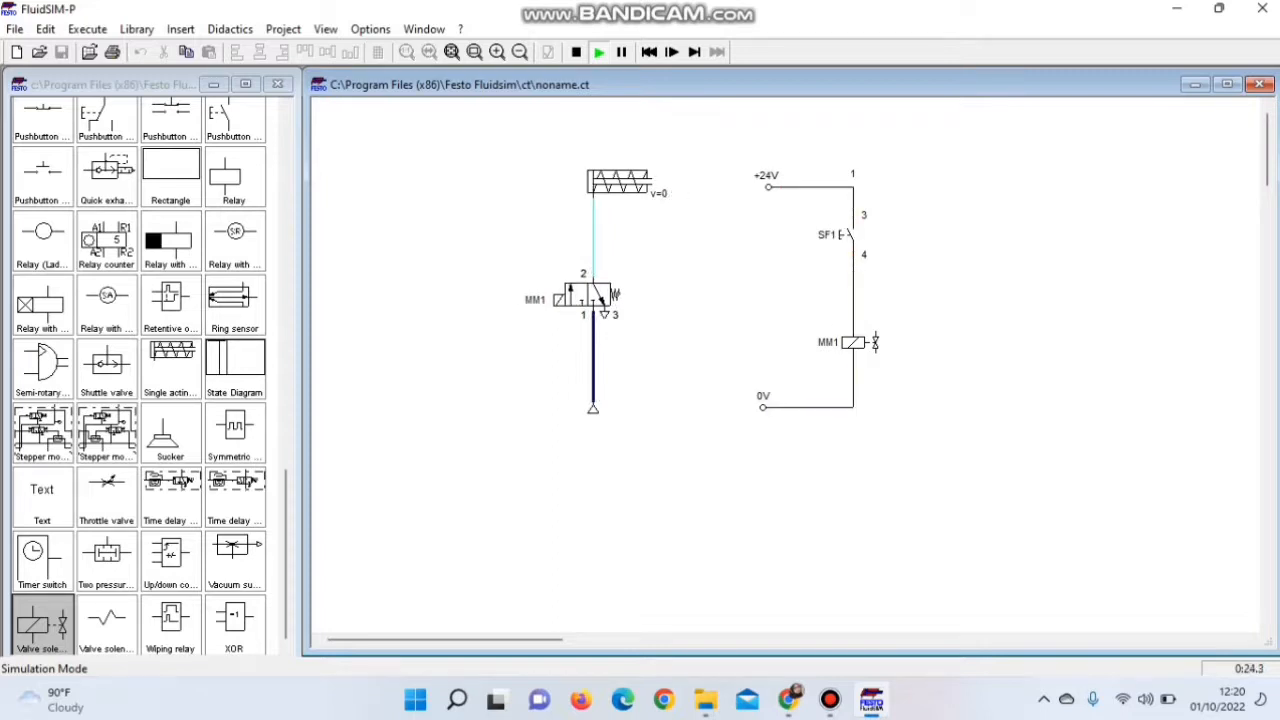
# Actuate pushbutton SF1 in the running simulation to extend and retract the single-acting cylinder.
pyautogui.click(848, 235)
pyautogui.click(848, 235)
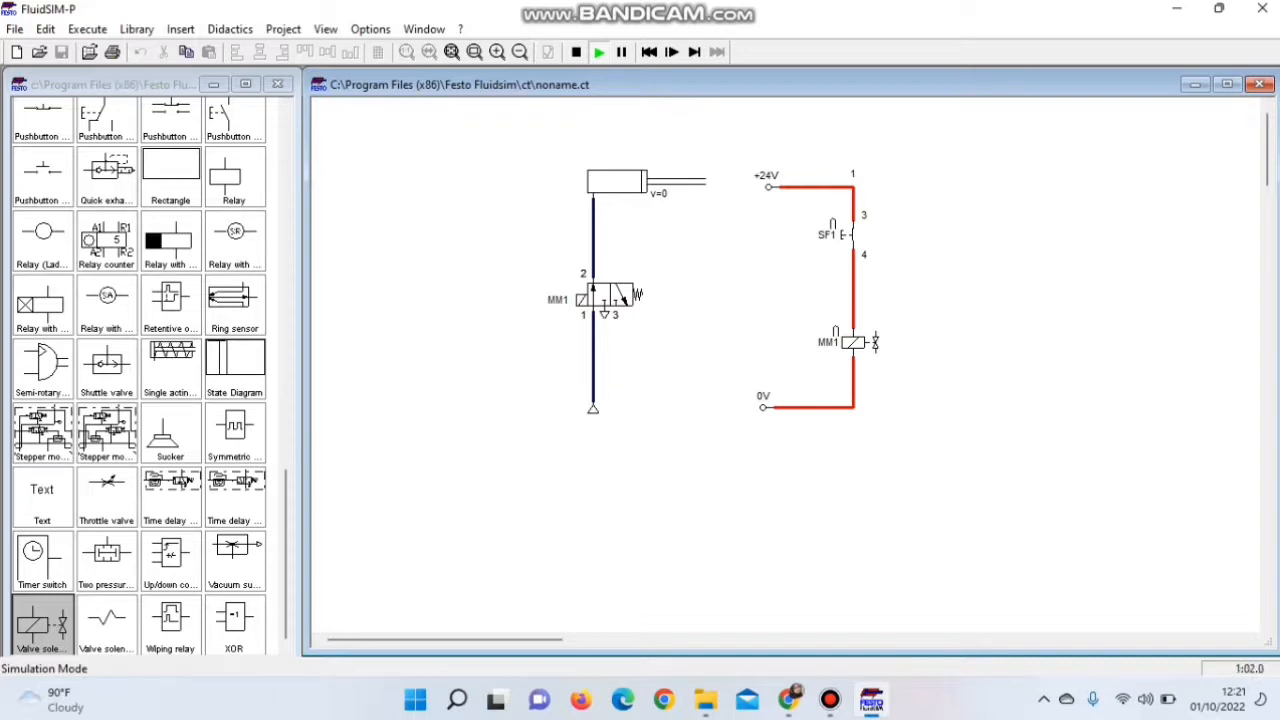
pyautogui.click(848, 235)
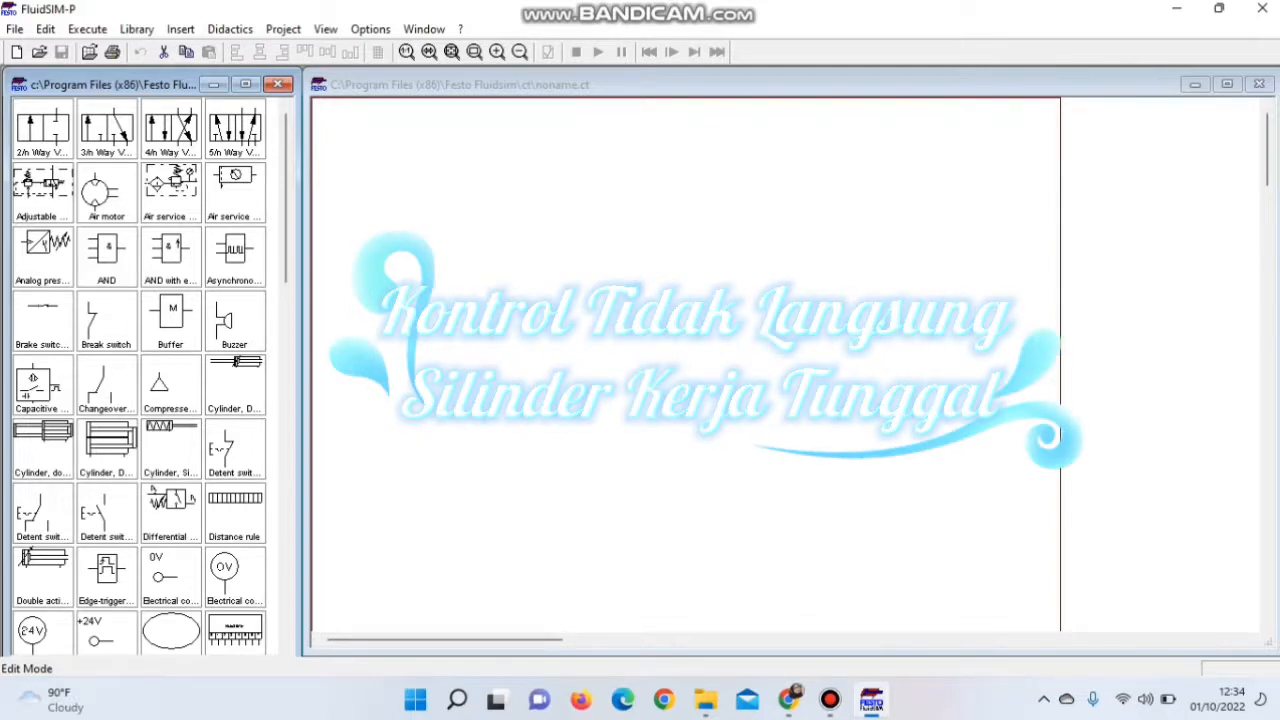
pyautogui.click(830, 699)
pyautogui.click(830, 699)
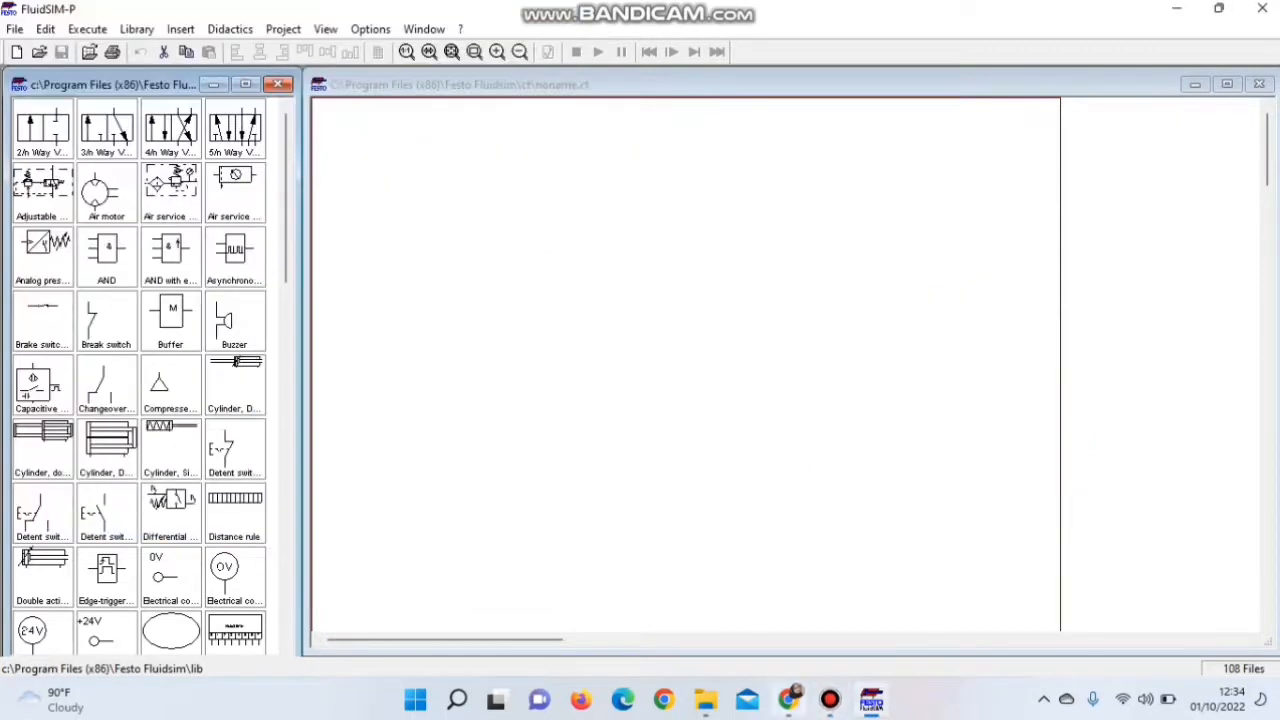
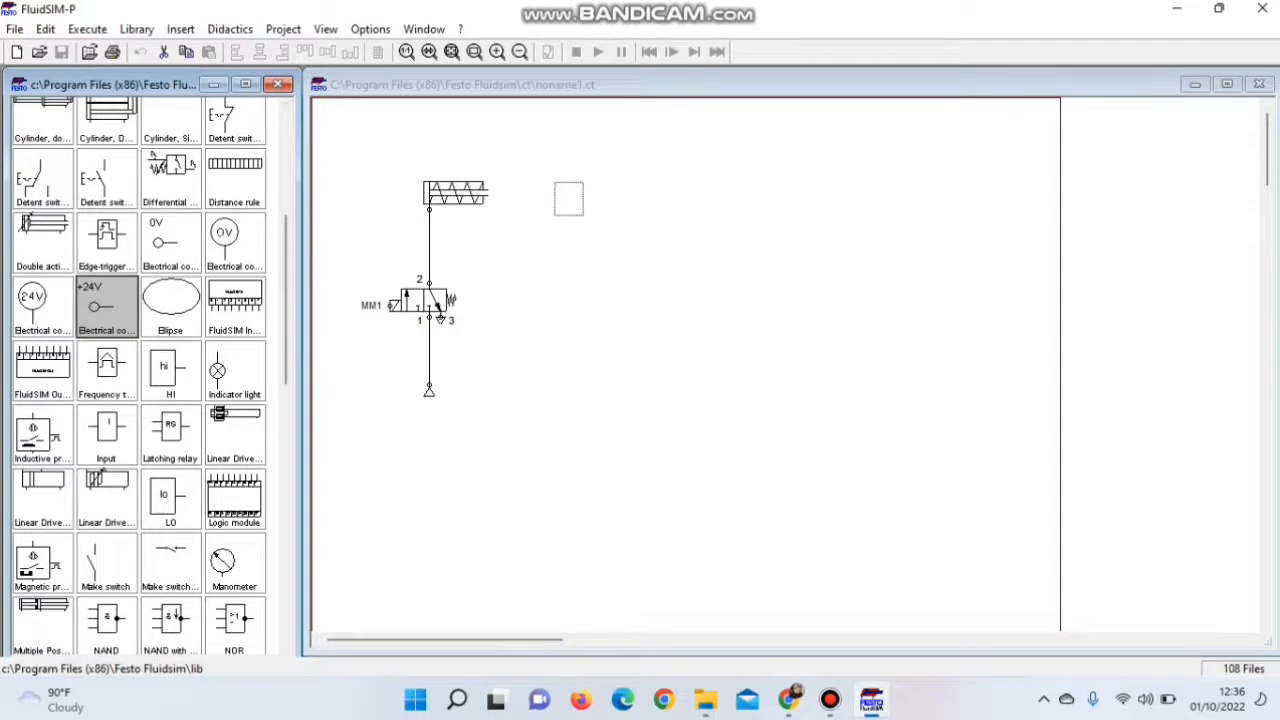
# Place the 0V electrical connection below +24V, and a make pushbutton to their right.
pyautogui.moveTo(171, 242); pyautogui.dragTo(562, 384)
pyautogui.click(612, 396)
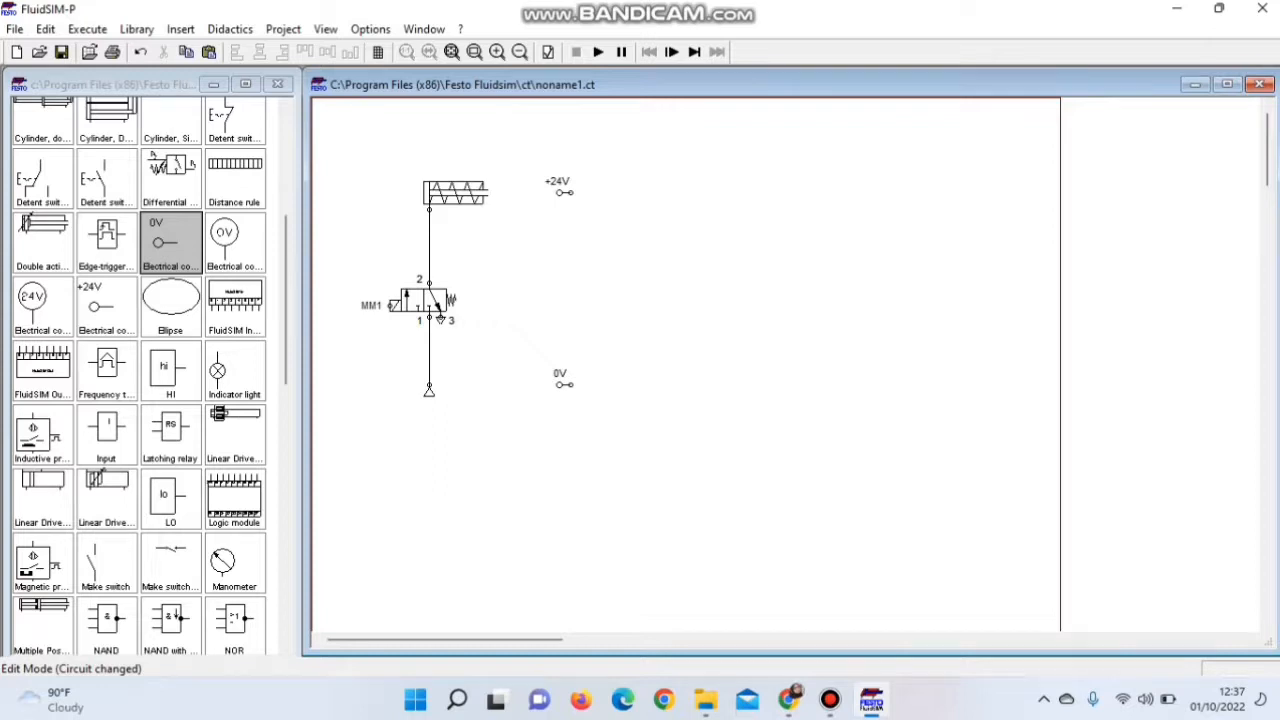
pyautogui.moveTo(286, 300); pyautogui.dragTo(286, 435)
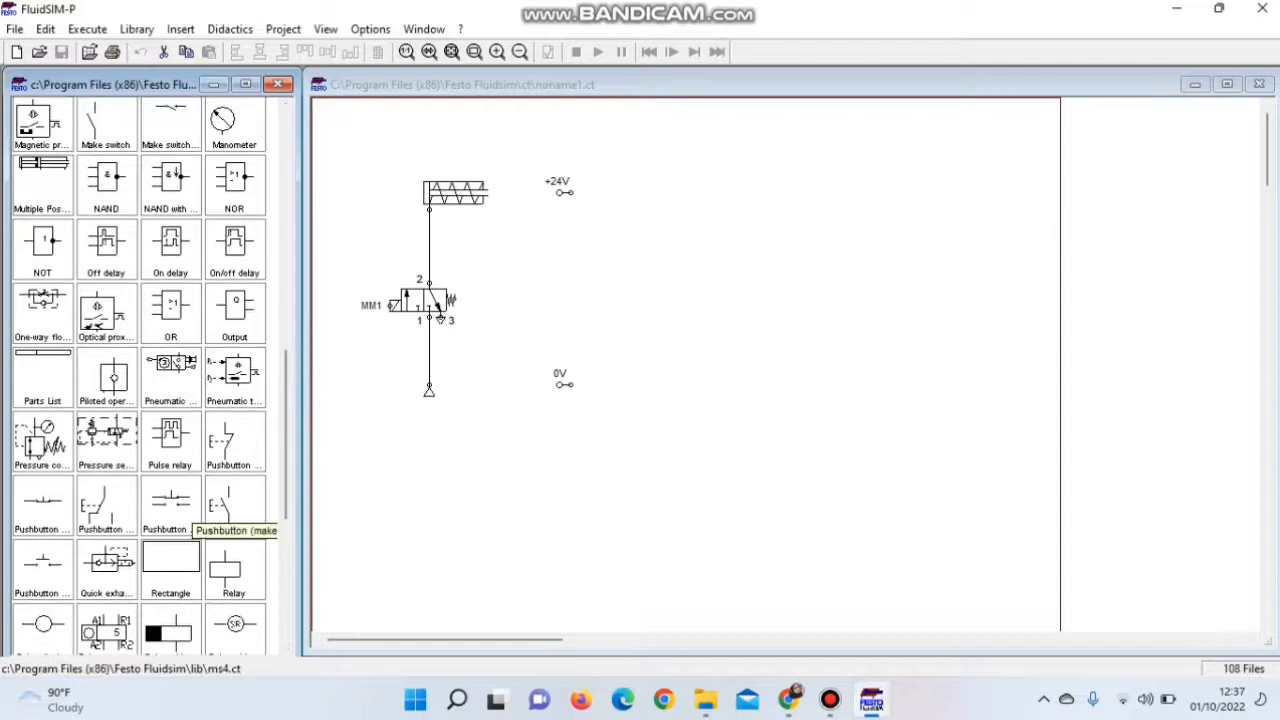
pyautogui.scroll(-5, 140, 376)
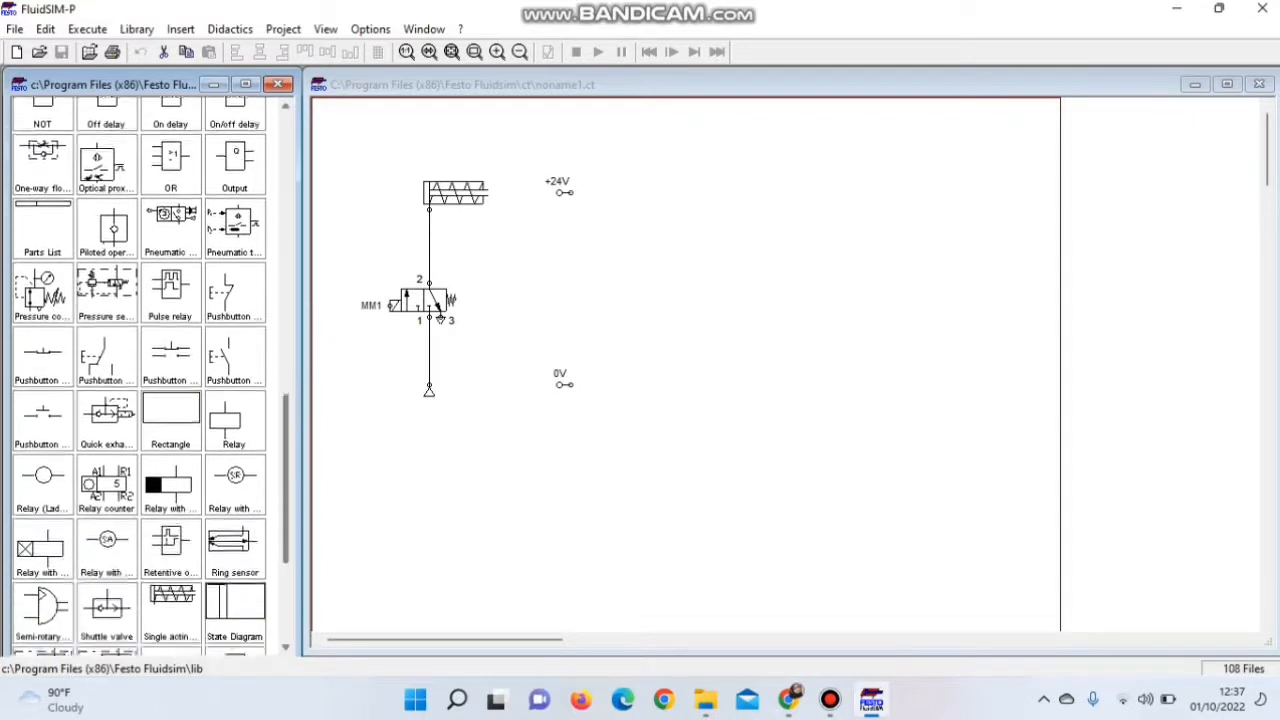
pyautogui.scroll(3, 140, 376)
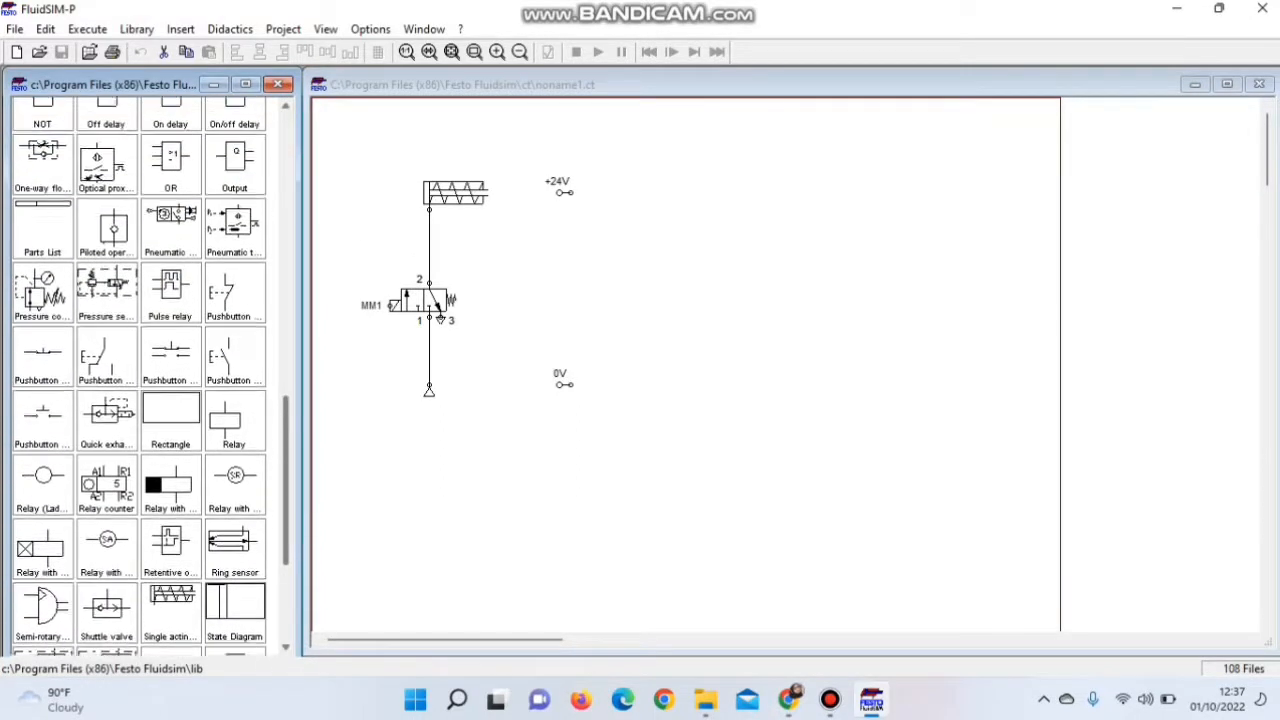
pyautogui.scroll(1, 140, 376)
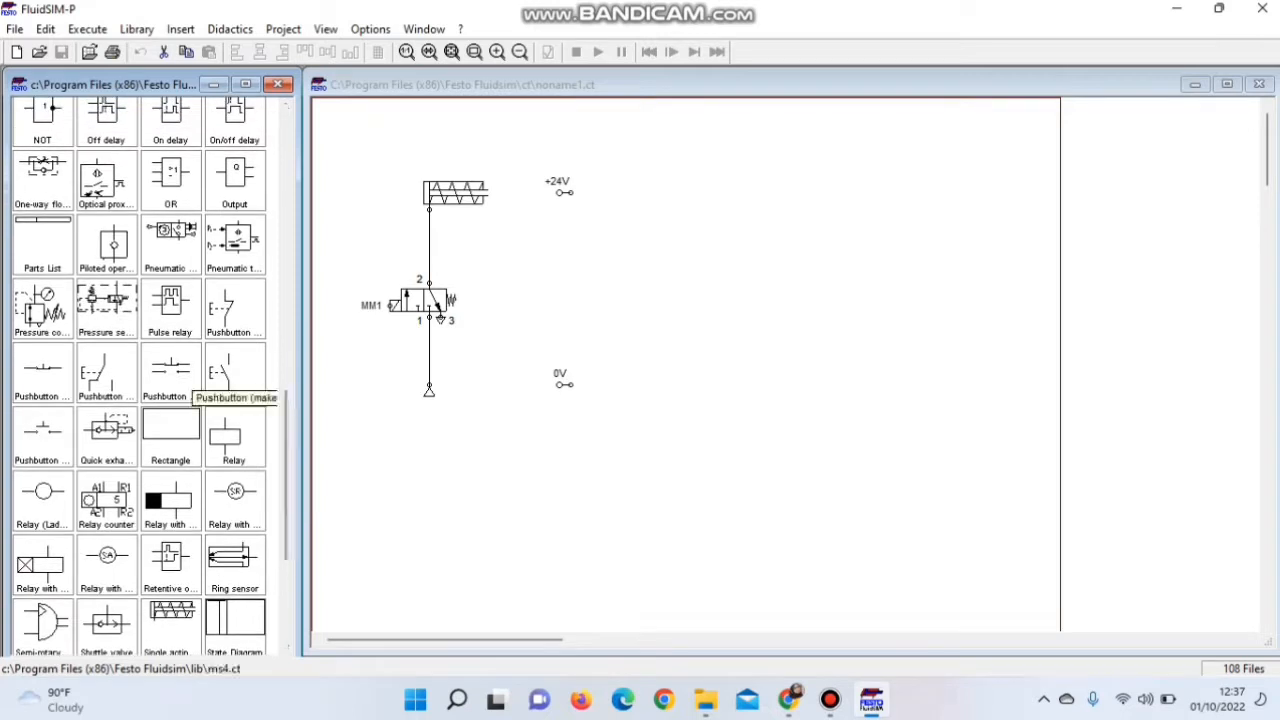
pyautogui.moveTo(225, 377); pyautogui.dragTo(631, 247)
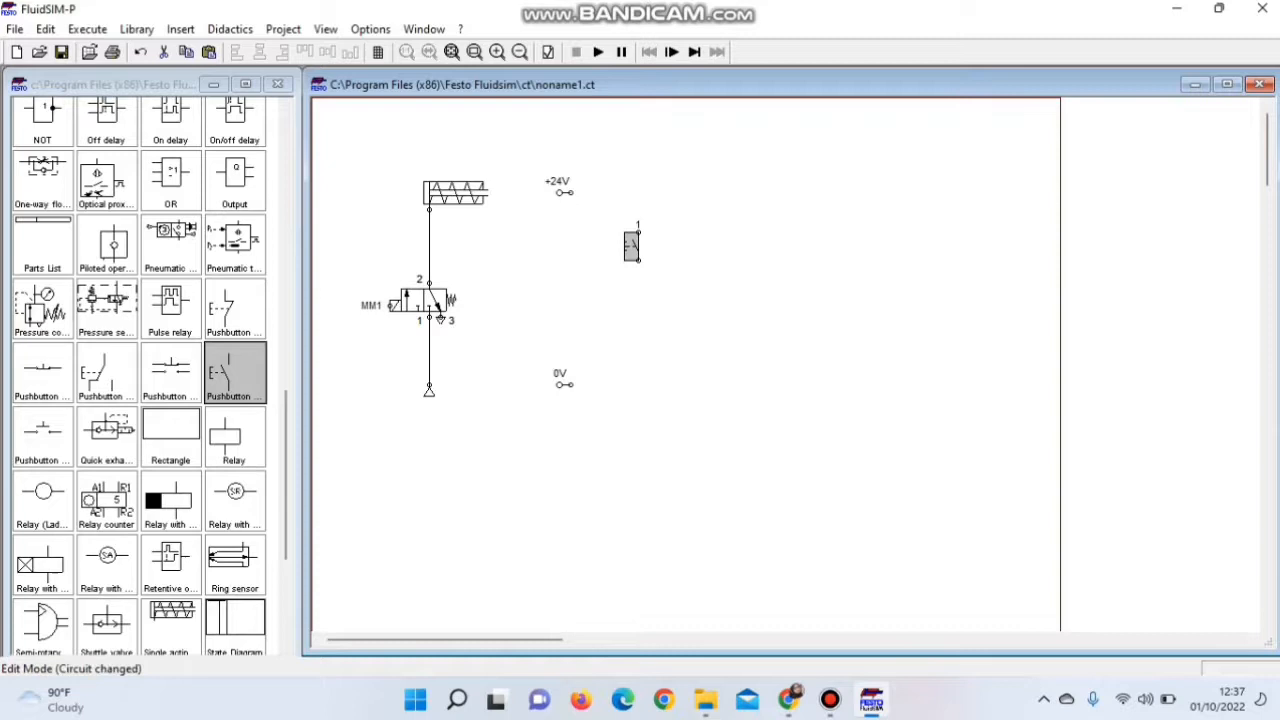
# Place a relay directly below the make pushbutton.
pyautogui.scroll(-3, 140, 376)
pyautogui.scroll(-6, 140, 376)
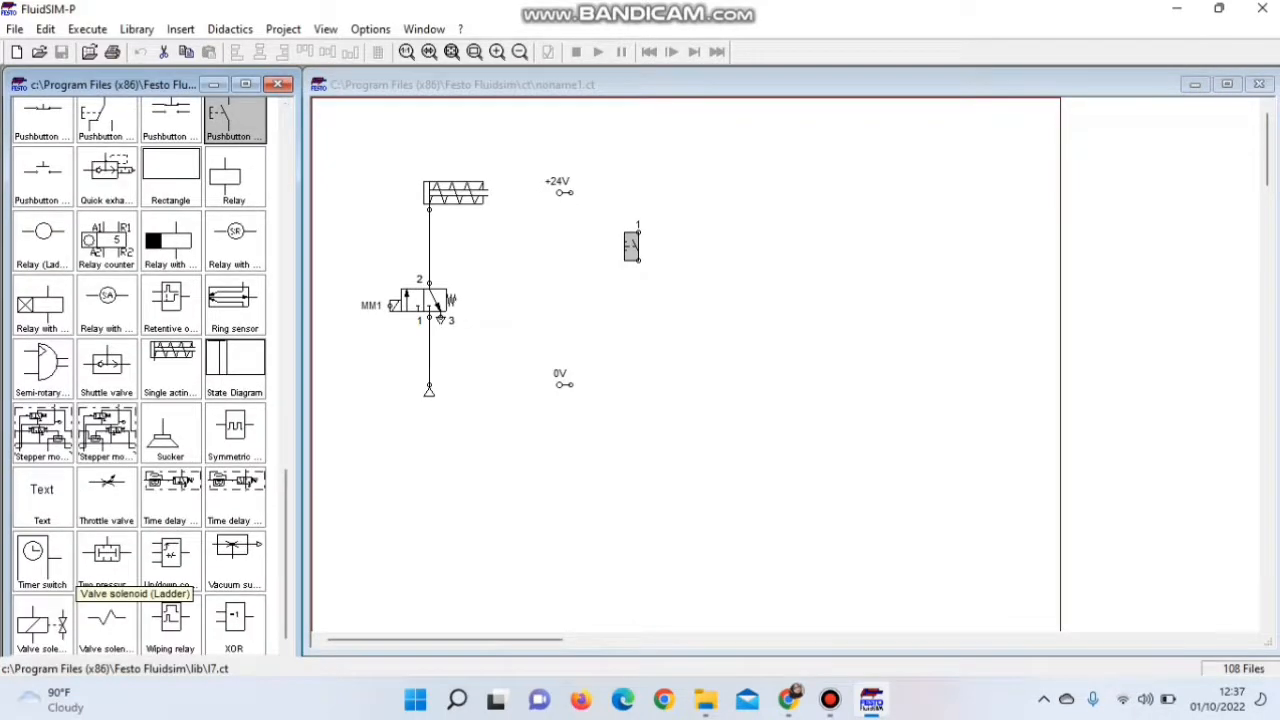
pyautogui.moveTo(234, 178); pyautogui.dragTo(638, 330)
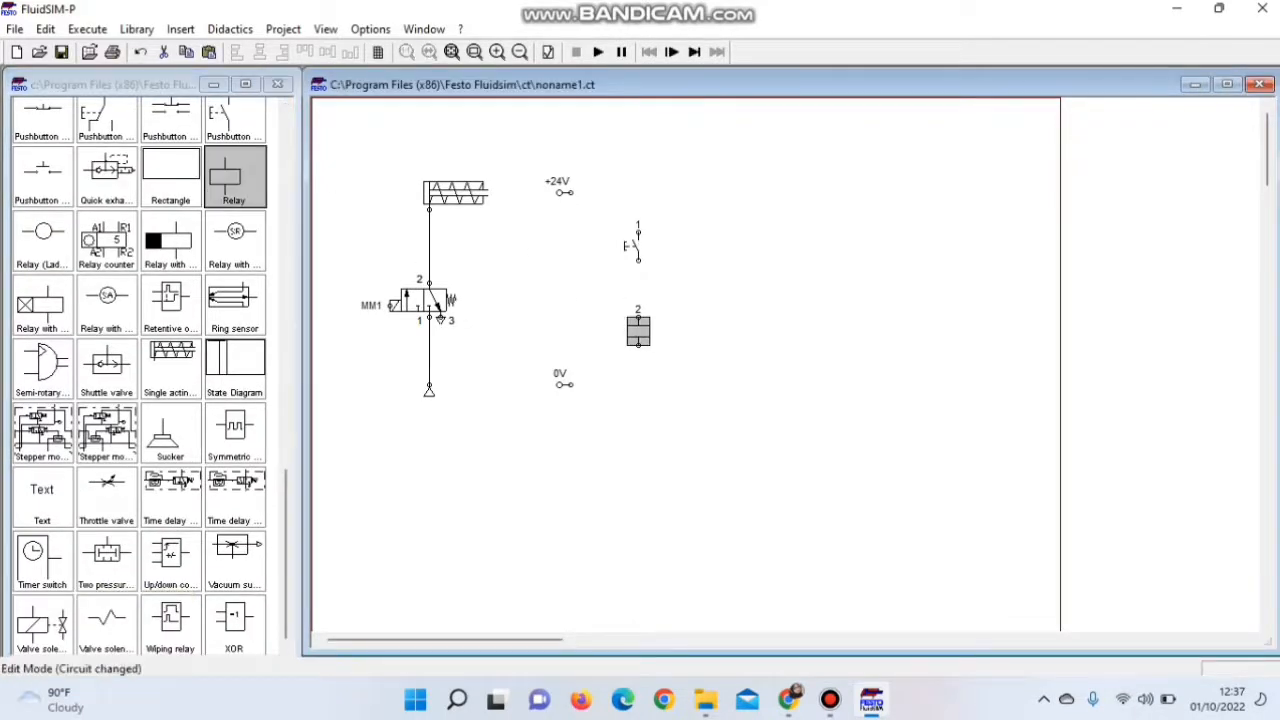
# Place a make switch to the right of the pushbutton and a valve solenoid directly below that switch.
pyautogui.moveTo(286, 556); pyautogui.dragTo(286, 421)
pyautogui.moveTo(99, 172); pyautogui.dragTo(726, 248)
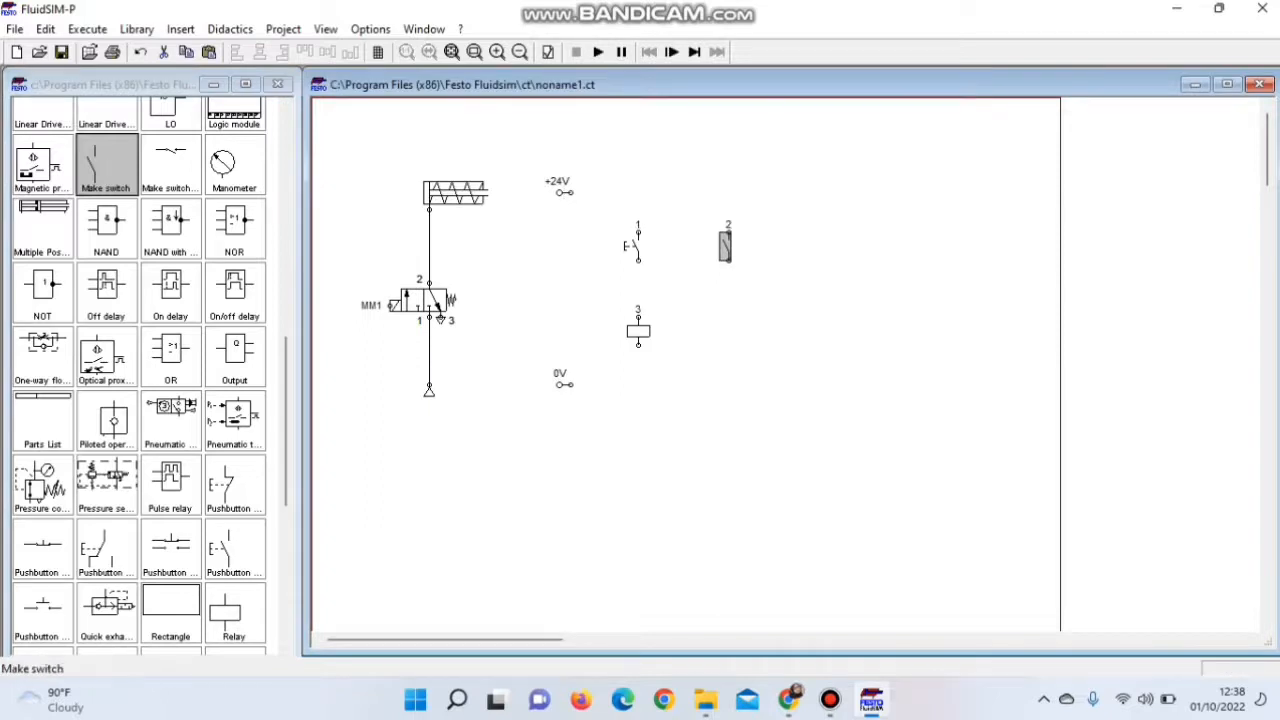
pyautogui.moveTo(286, 421); pyautogui.dragTo(286, 555)
pyautogui.click(42, 622)
pyautogui.moveTo(42, 622); pyautogui.dragTo(736, 332)
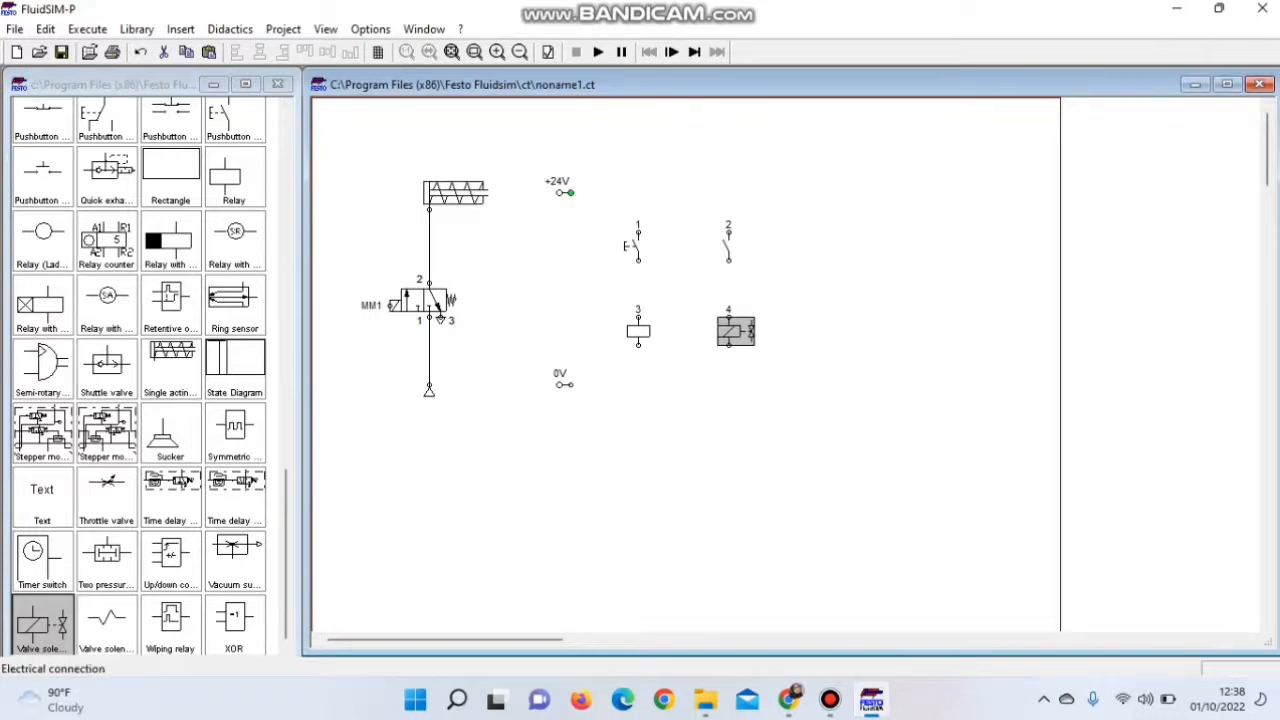
# Label the make pushbutton SF1 and the make switch KF1.
pyautogui.doubleClick(632, 245)
pyautogui.write('S1')
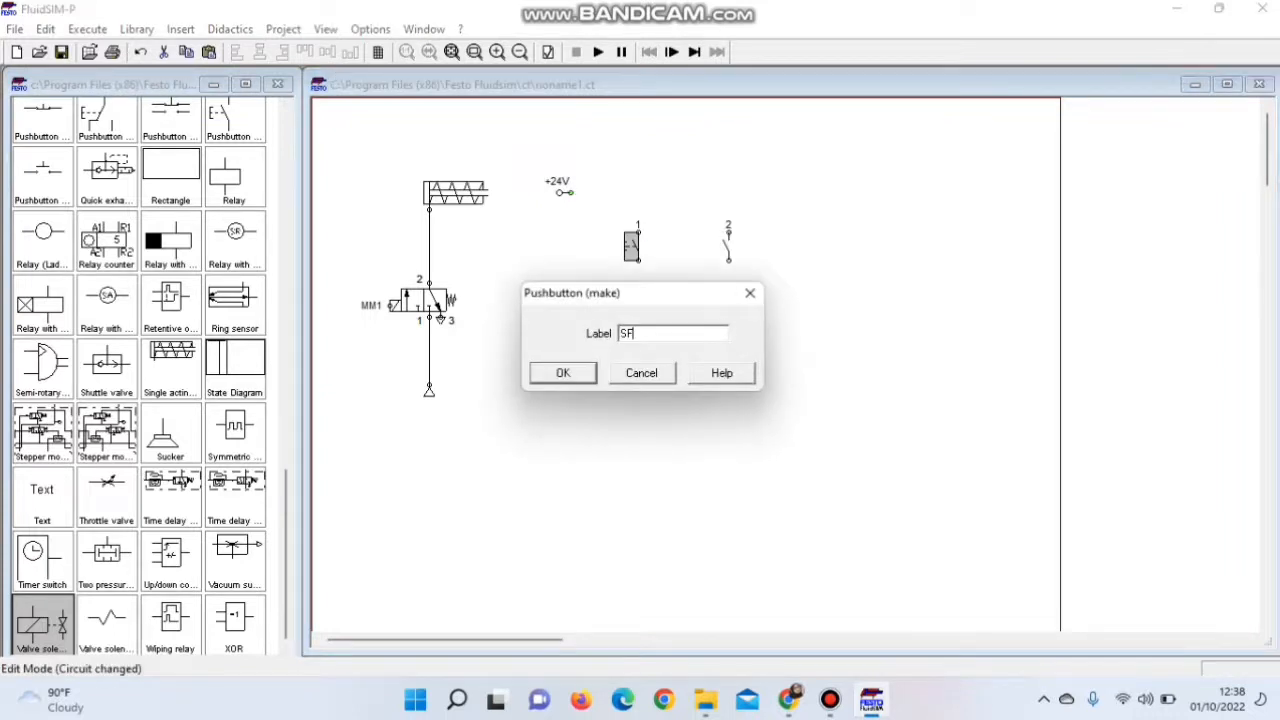
pyautogui.press('Return')
pyautogui.doubleClick(728, 242)
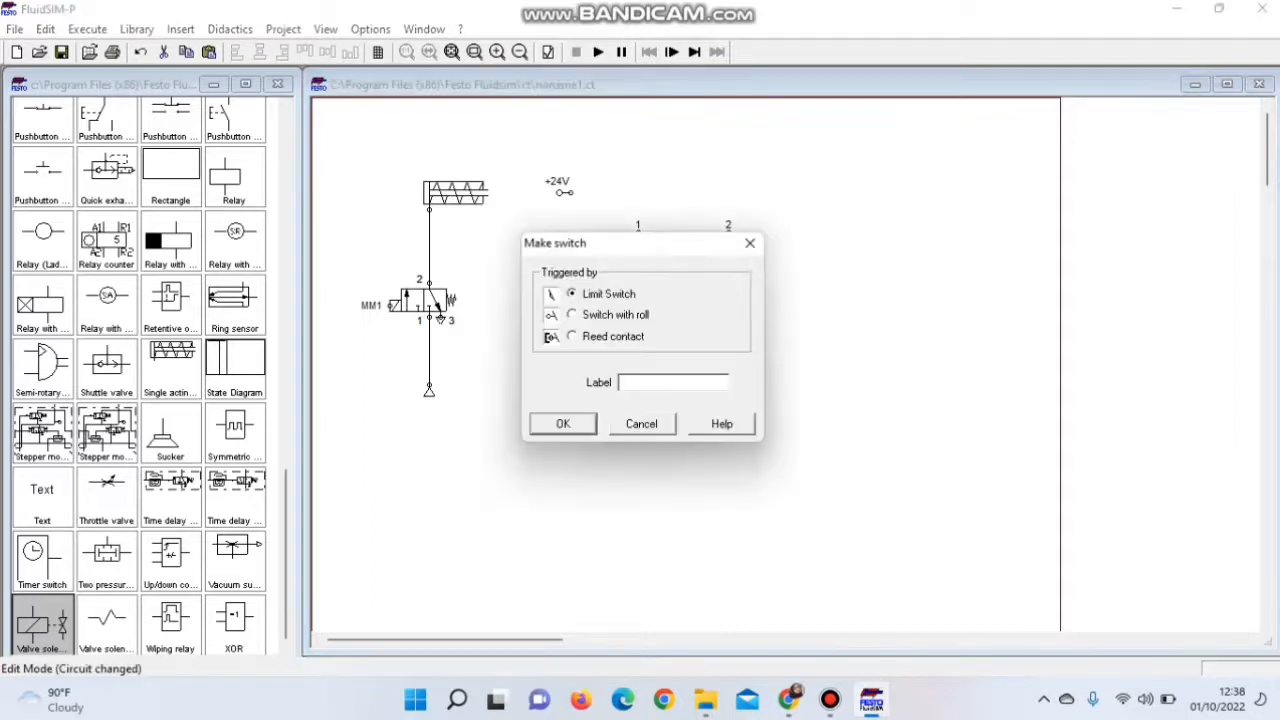
pyautogui.write('KF1')
pyautogui.press('Return')
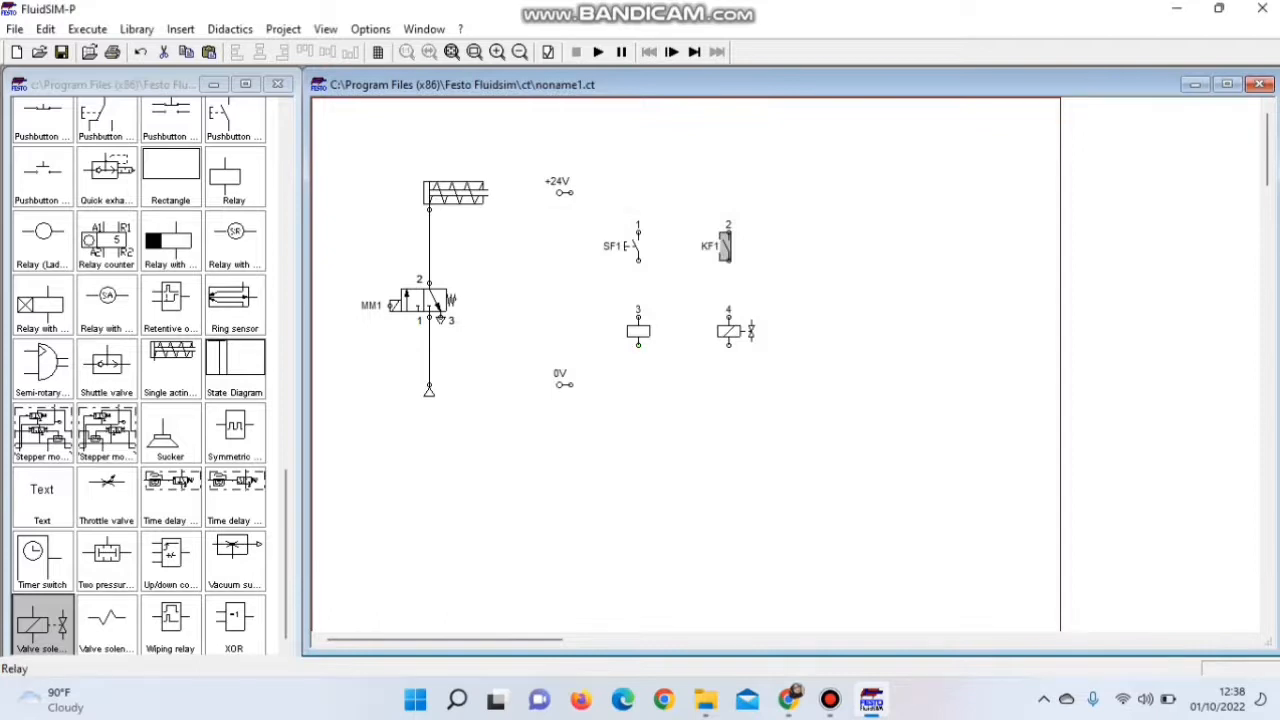
# Label the relay KF1 and the valve solenoid MM1.
pyautogui.doubleClick(638, 332)
pyautogui.write('KF1')
pyautogui.press('Return')
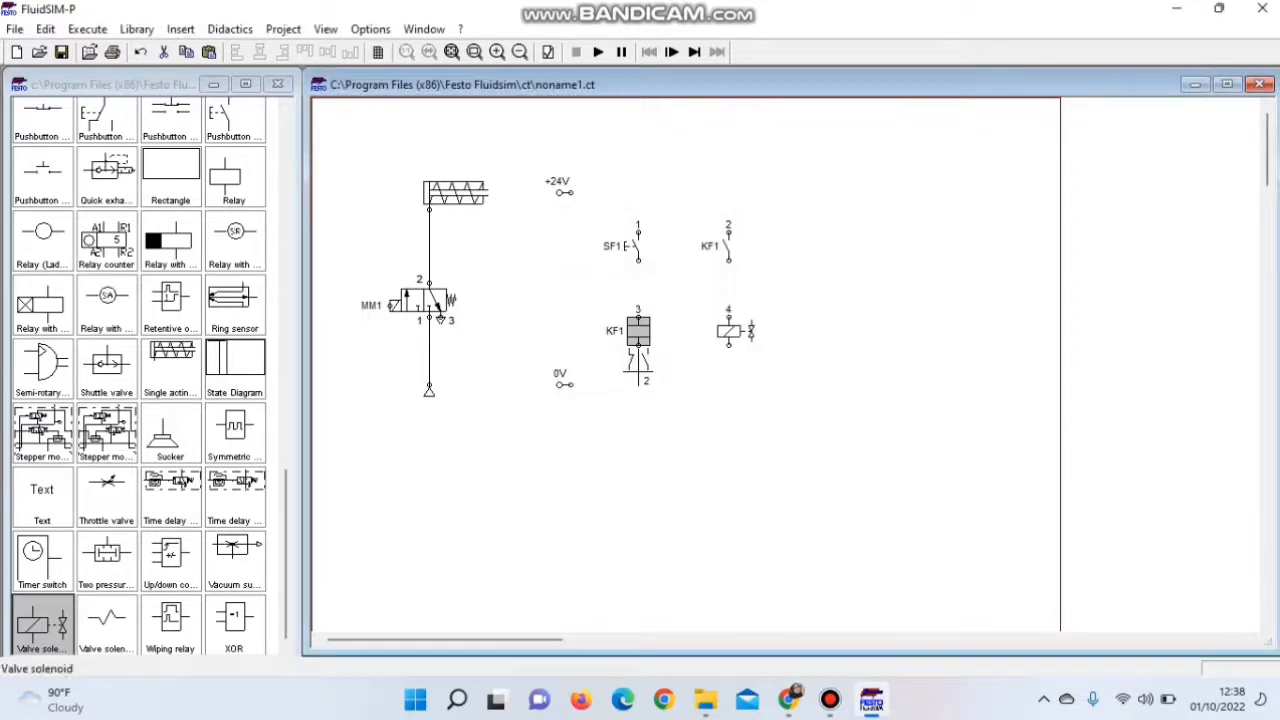
pyautogui.doubleClick(729, 329)
pyautogui.write('MM1')
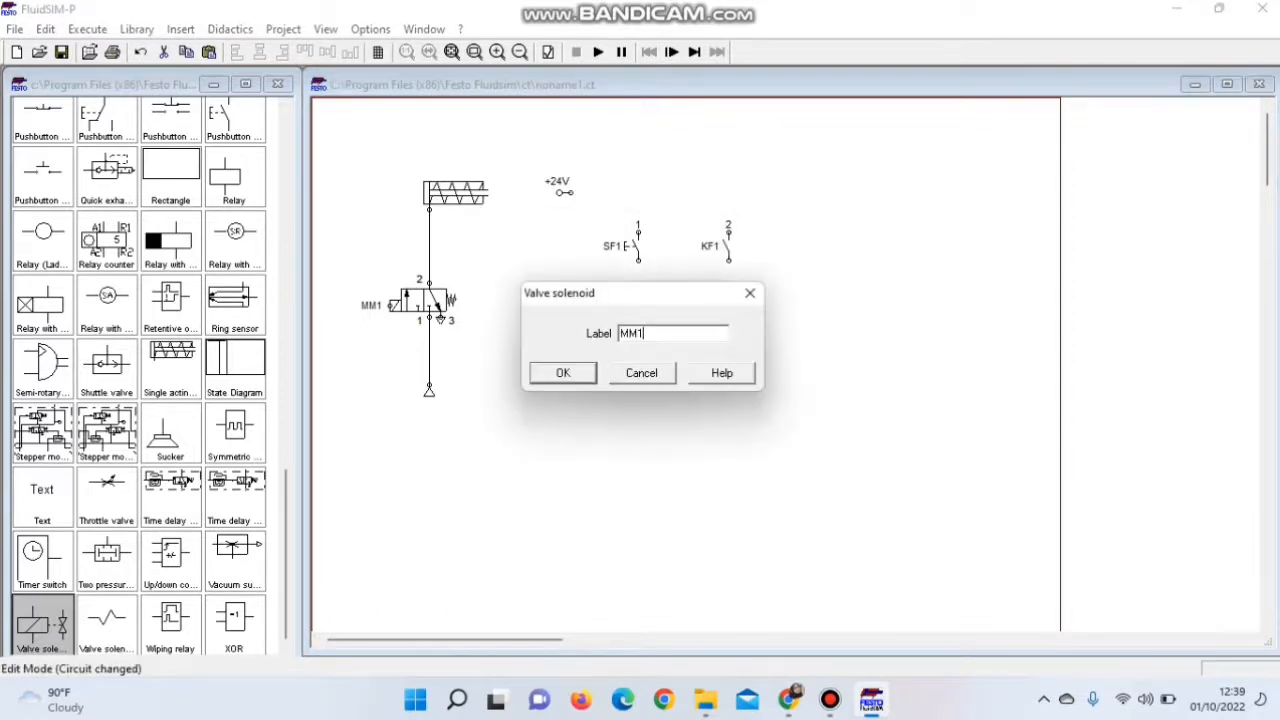
pyautogui.press('Return')
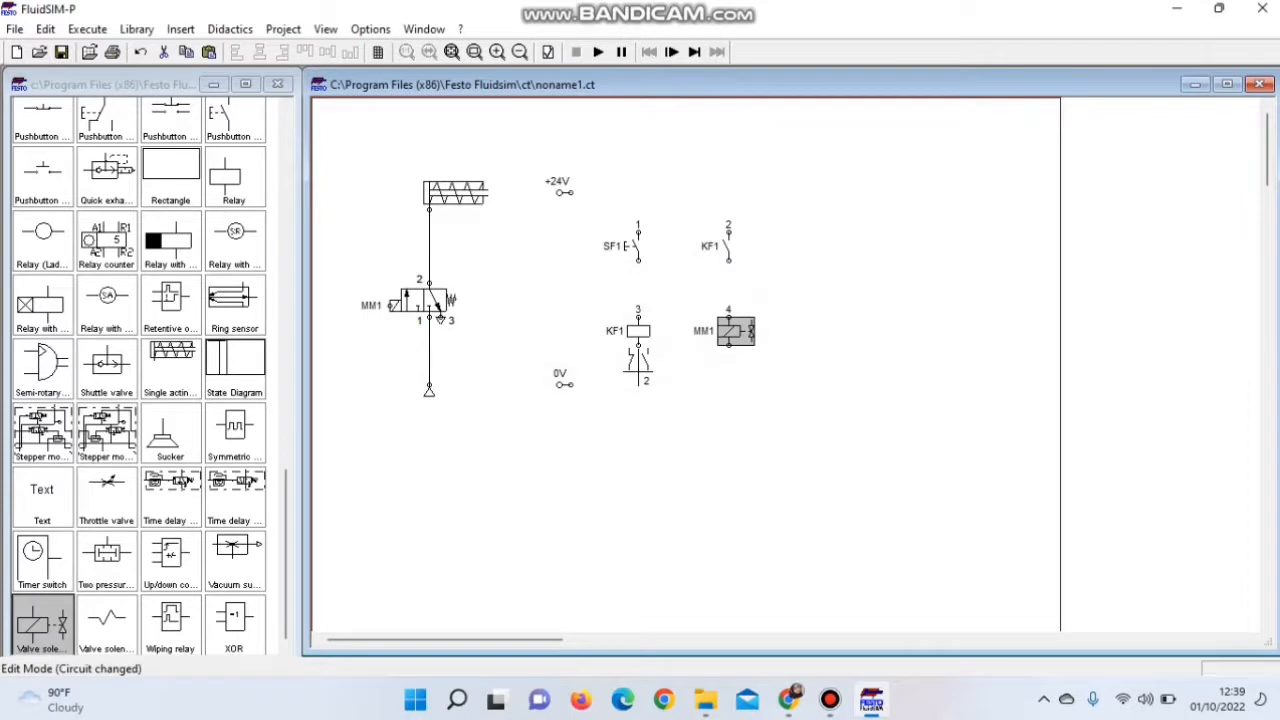
# Wire pushbutton SF1 and relay KF1 in series between +24V and 0V, with switch KF1 and solenoid MM1 as a parallel branch.
pyautogui.moveTo(567, 192); pyautogui.dragTo(571, 385)
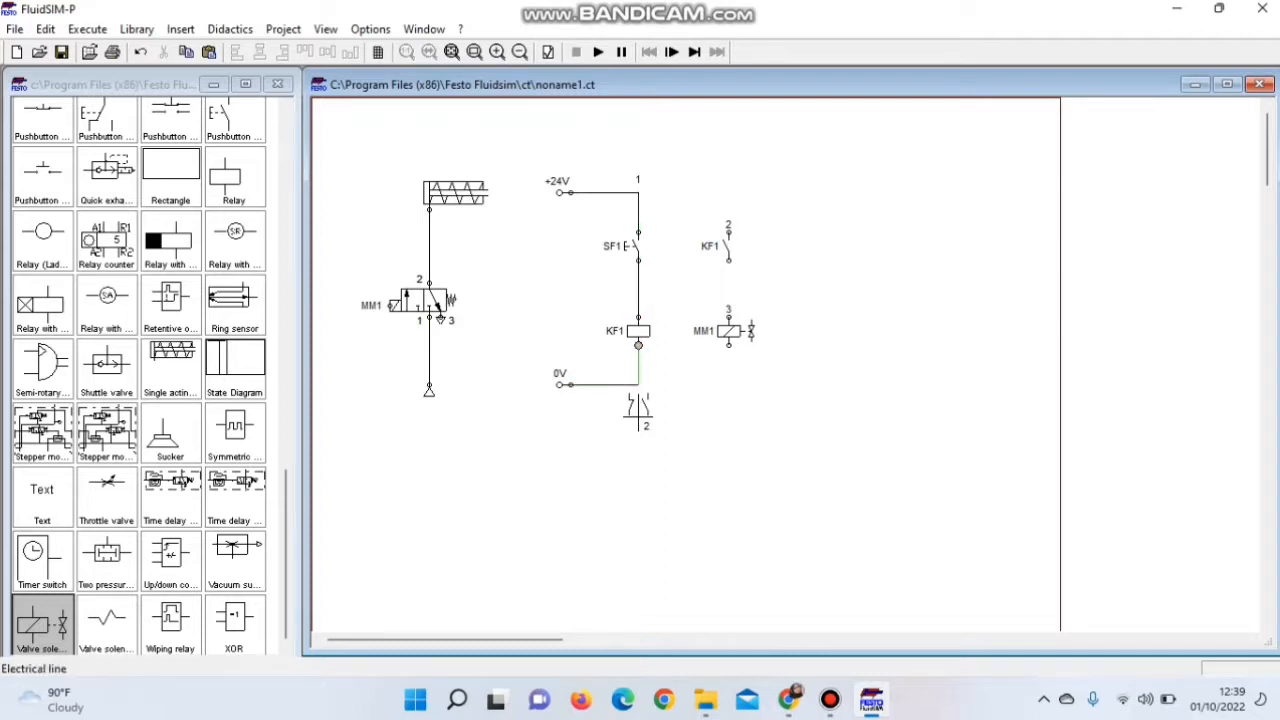
pyautogui.moveTo(638, 352)
pyautogui.mouseDown()
pyautogui.moveTo(735, 350)
pyautogui.moveTo(638, 352)
pyautogui.mouseUp()
pyautogui.moveTo(729, 260); pyautogui.dragTo(728, 317)
pyautogui.moveTo(728, 228); pyautogui.dragTo(638, 192)
pyautogui.moveTo(728, 345); pyautogui.dragTo(638, 384)
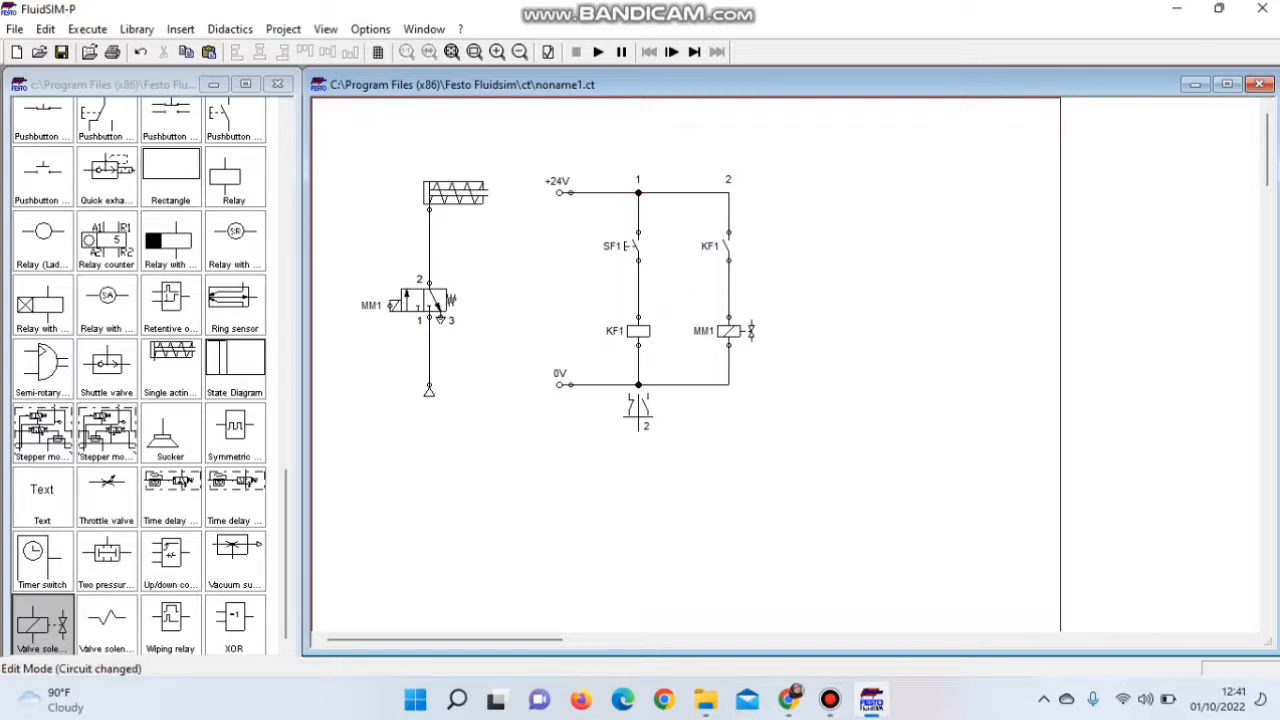
# Simulate the indirect-control circuit and actuate pushbutton SF1 repeatedly to extend and retract the cylinder.
pyautogui.click(597, 52)
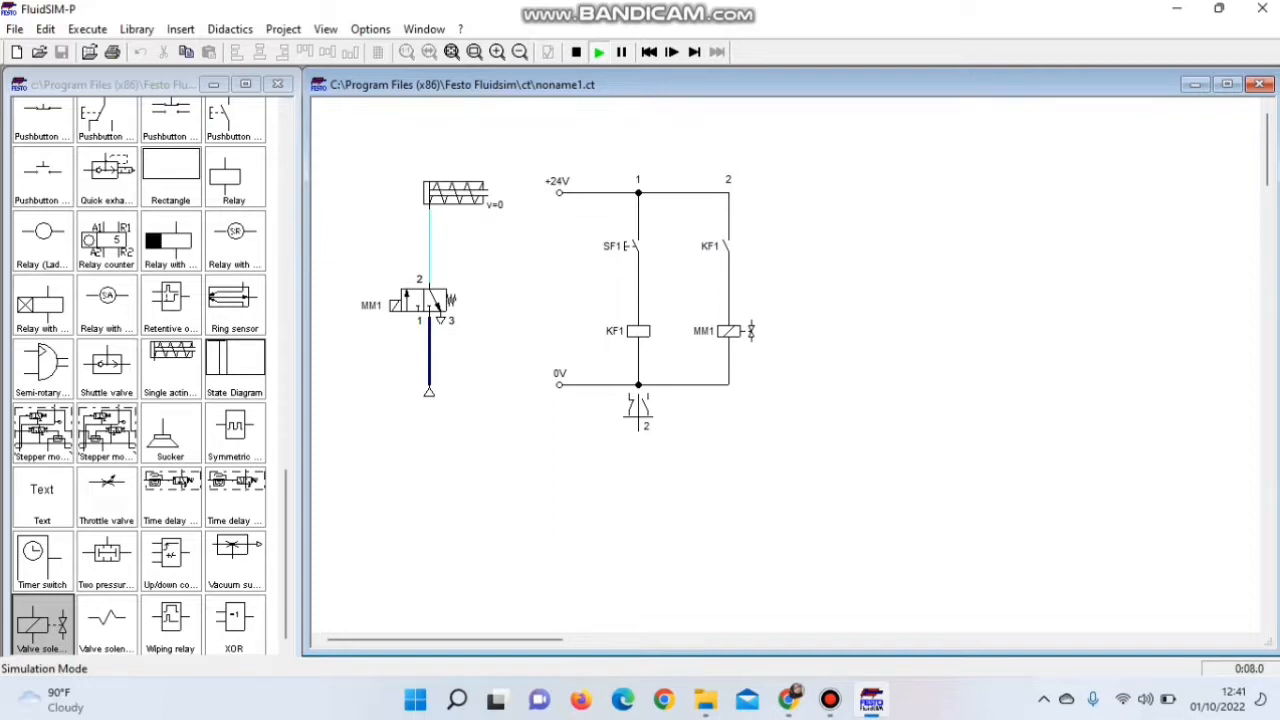
pyautogui.click(633, 246)
pyautogui.click(633, 246)
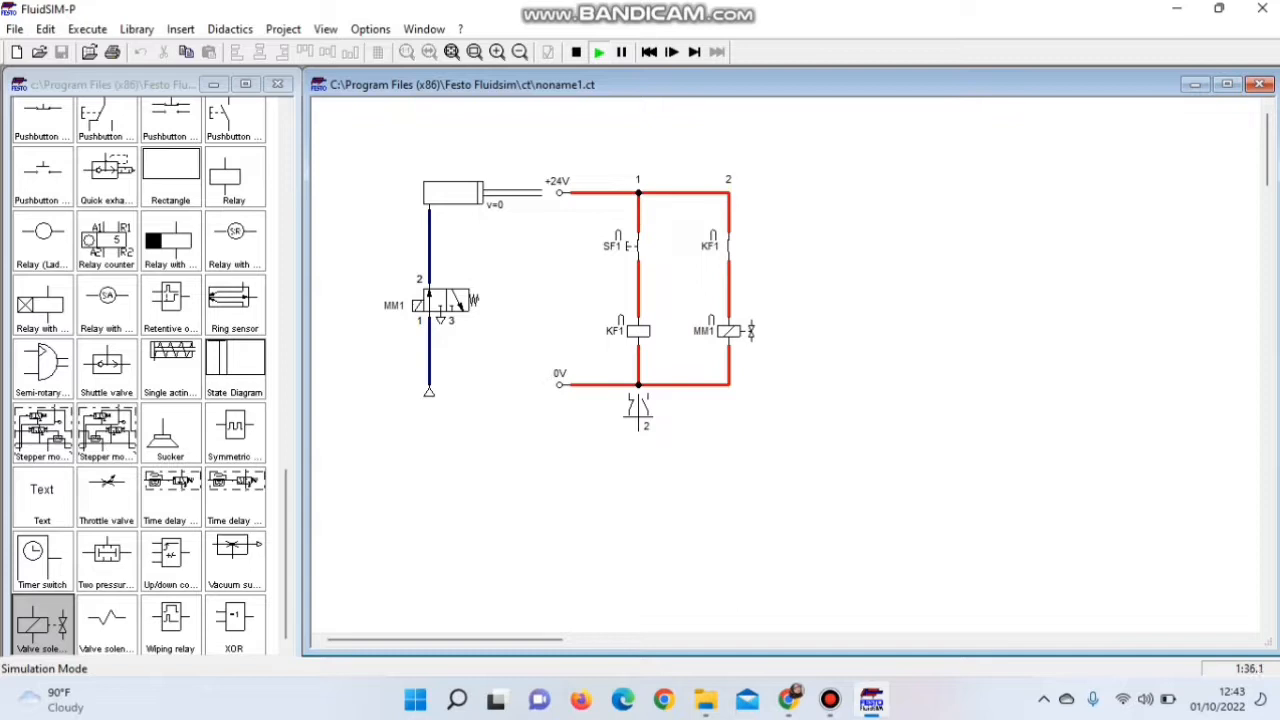
pyautogui.click(633, 246)
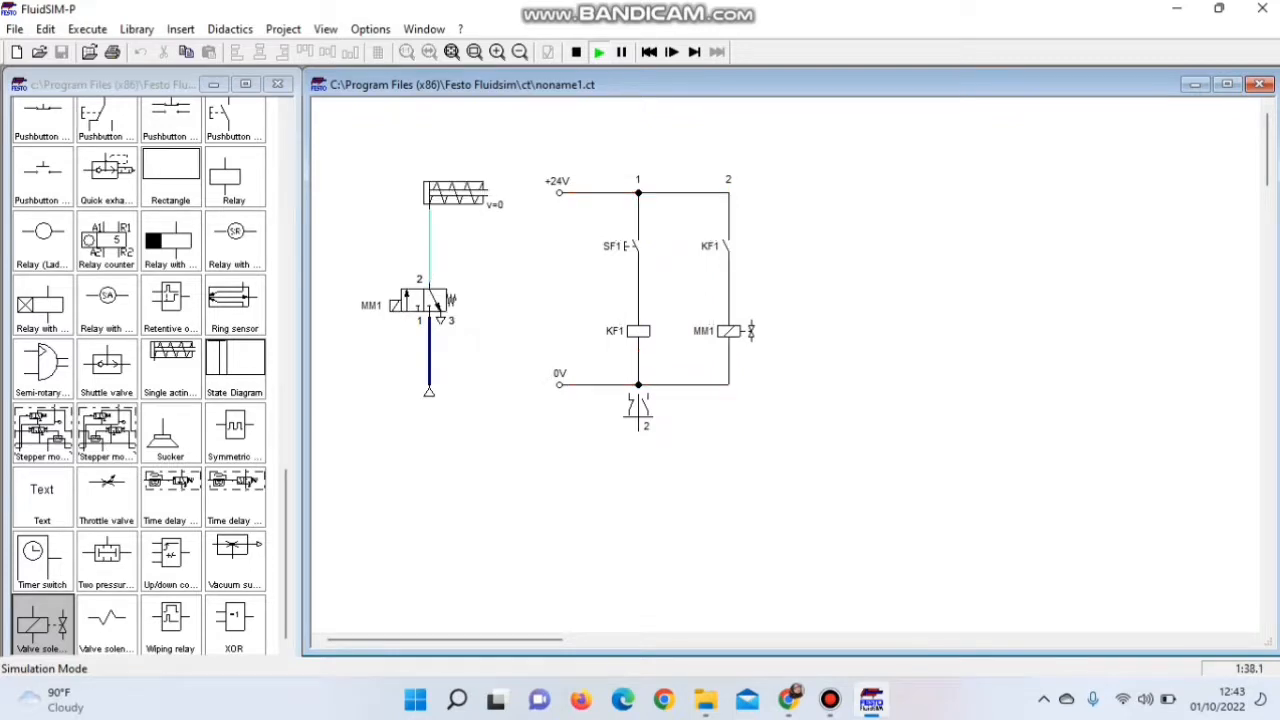
pyautogui.click(633, 246)
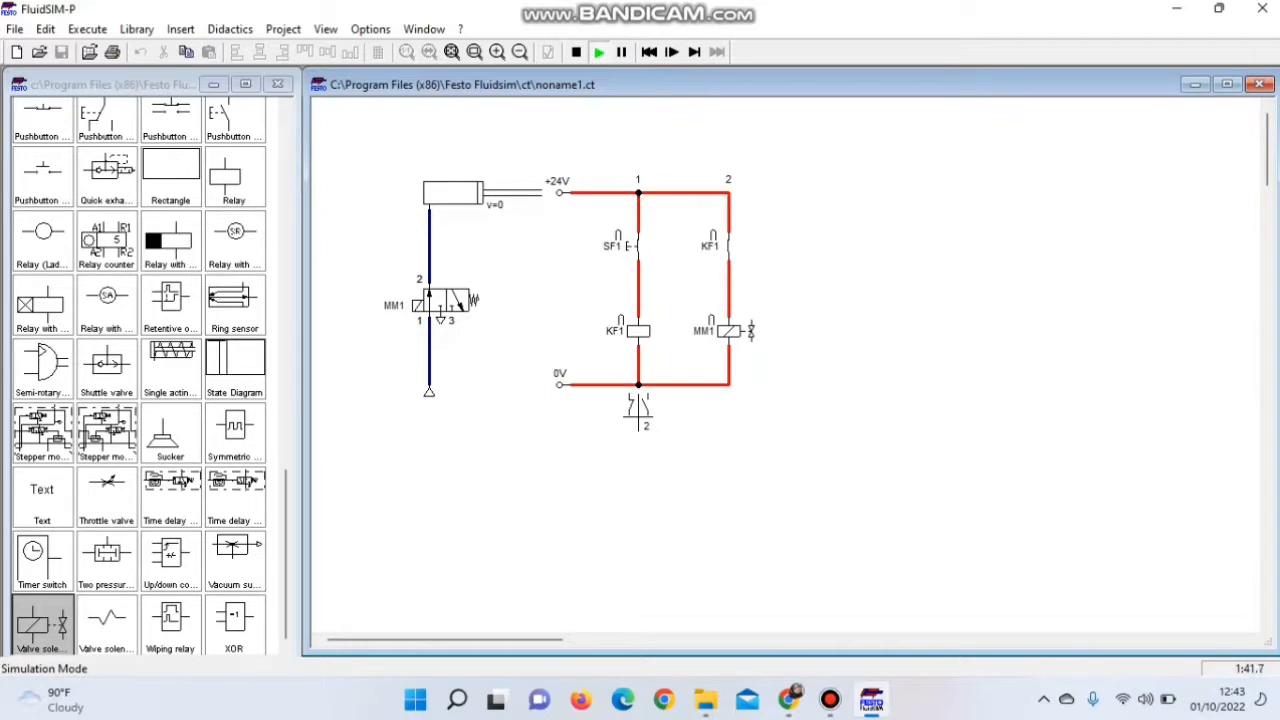
pyautogui.click(633, 246)
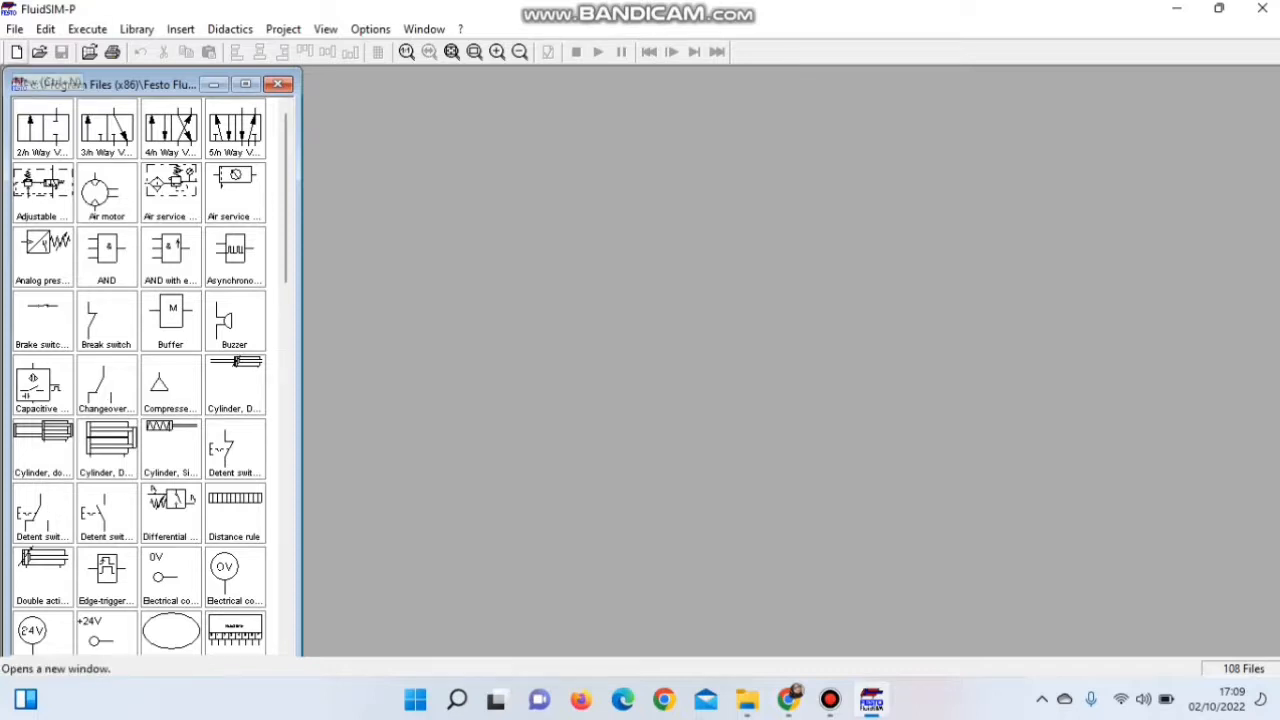
# In a new circuit, place a way valve configured as 5/2 Way Valve with electrical actuation on its left and spring return on its right.
pyautogui.click(16, 51)
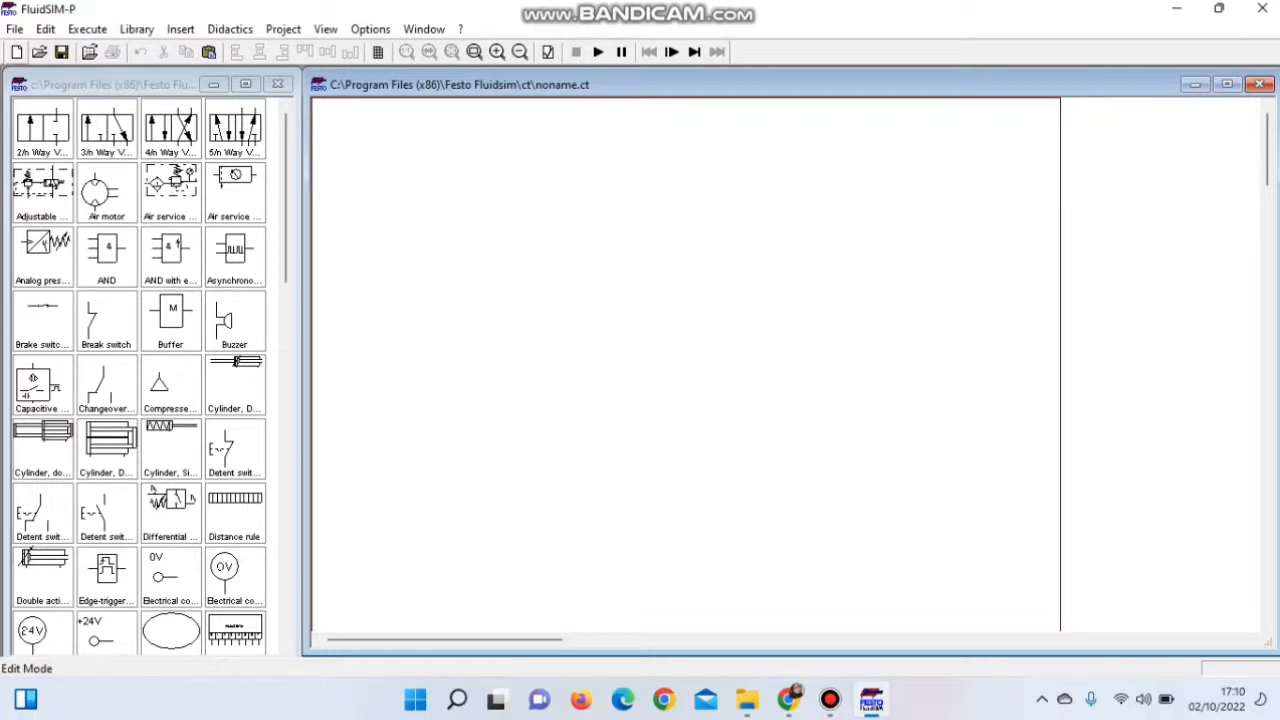
pyautogui.moveTo(235, 128); pyautogui.dragTo(475, 188)
pyautogui.doubleClick(475, 188)
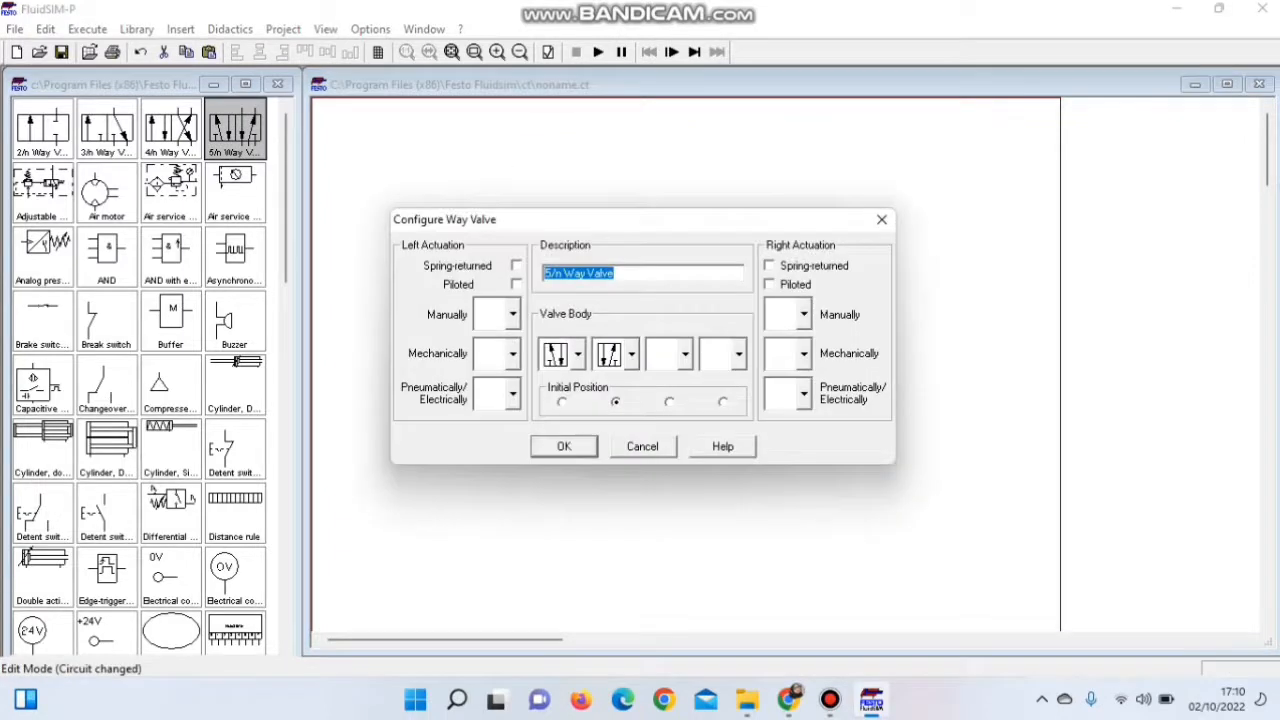
pyautogui.press('BackSpace')
pyautogui.write('2')
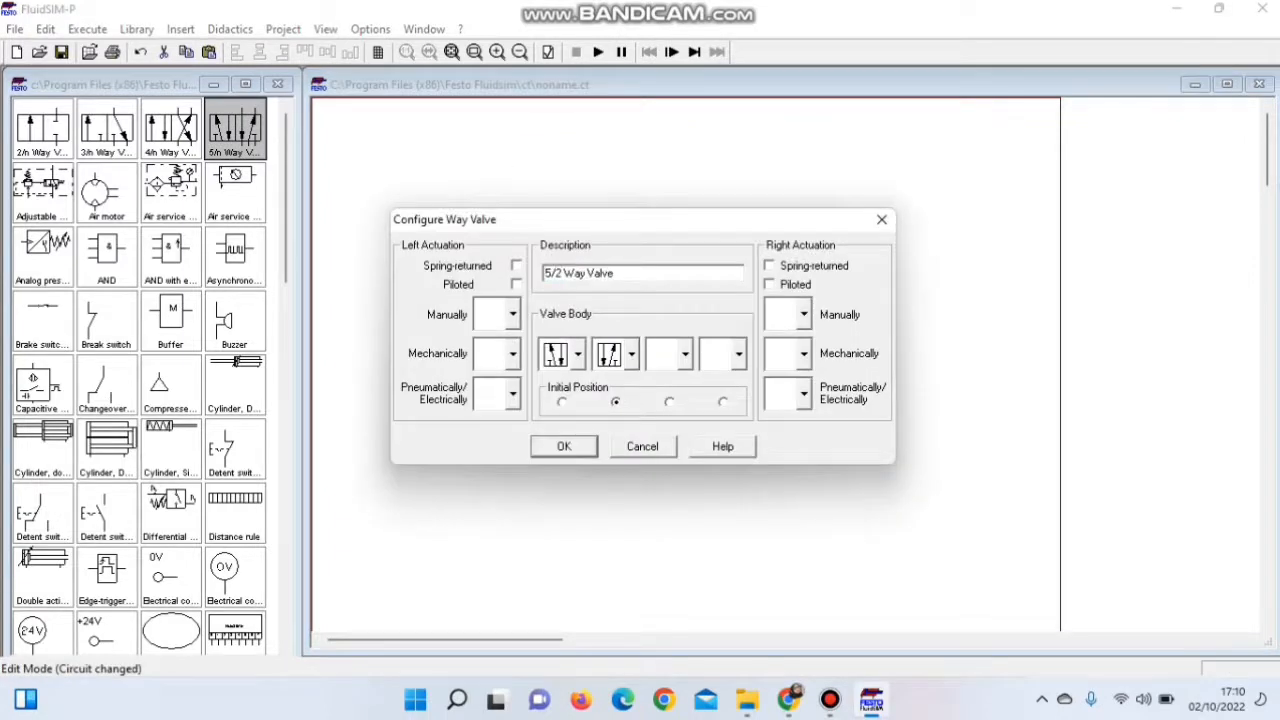
pyautogui.click(512, 394)
pyautogui.click(492, 450)
pyautogui.click(769, 265)
pyautogui.click(564, 446)
# Place a double-acting cylinder above the 5/2 way valve and a compressed air supply below it.
pyautogui.moveTo(286, 200); pyautogui.dragTo(286, 313)
pyautogui.moveTo(43, 190); pyautogui.dragTo(476, 150)
pyautogui.moveTo(286, 313); pyautogui.dragTo(286, 196)
pyautogui.moveTo(170, 385); pyautogui.dragTo(490, 392)
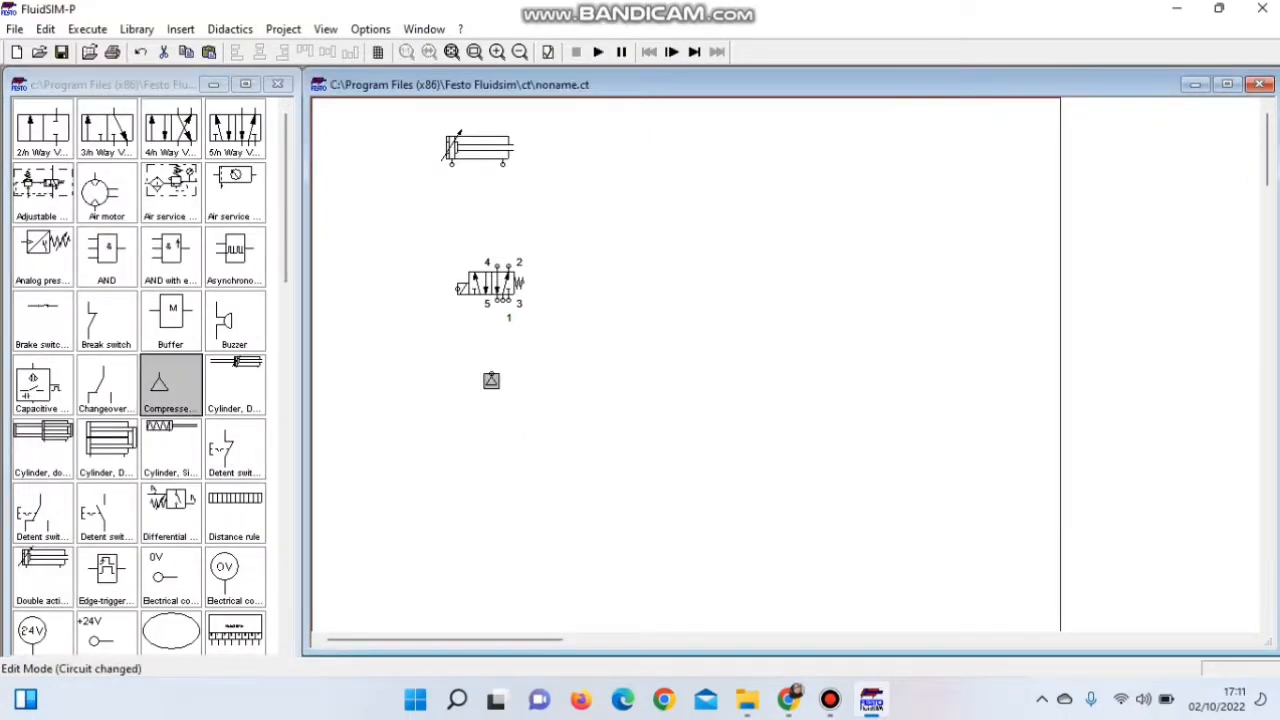
# Place two one-way flow control valves side by side between the cylinder and the 5/2 valve, and a distance rule above the piston rod.
pyautogui.scroll(-8, 140, 375)
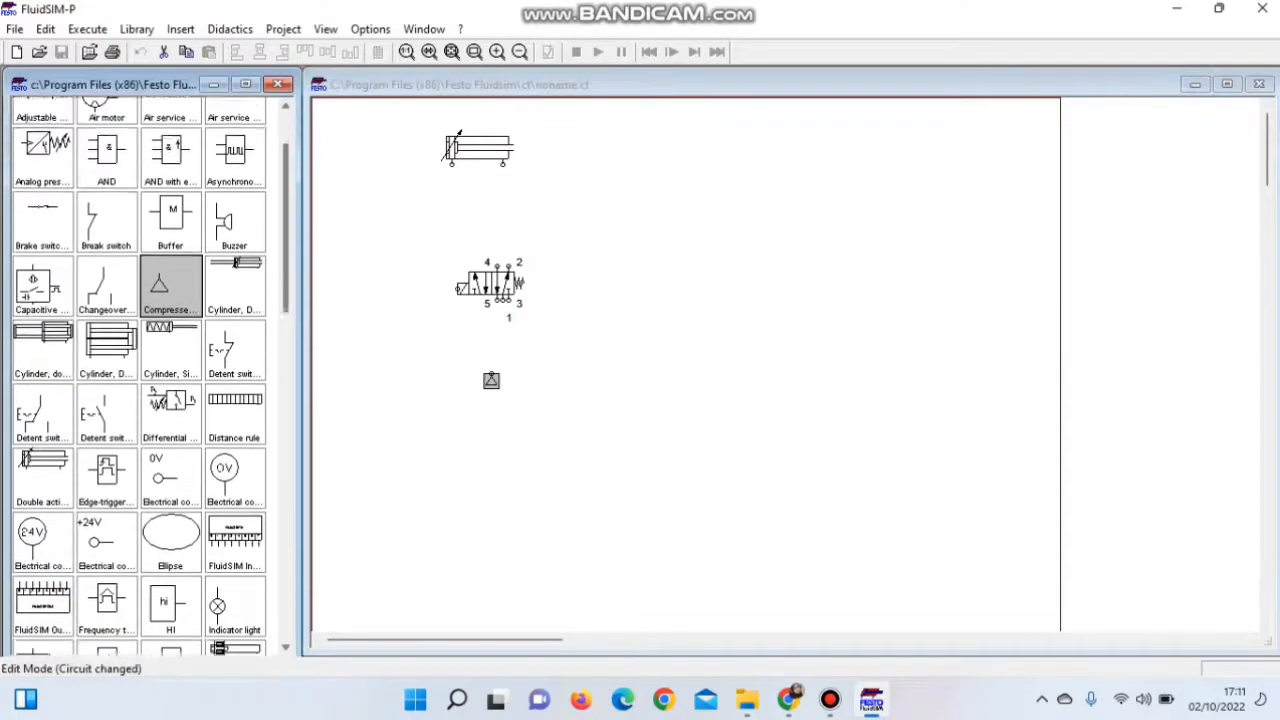
pyautogui.scroll(-2, 140, 375)
pyautogui.moveTo(42, 495); pyautogui.dragTo(519, 225)
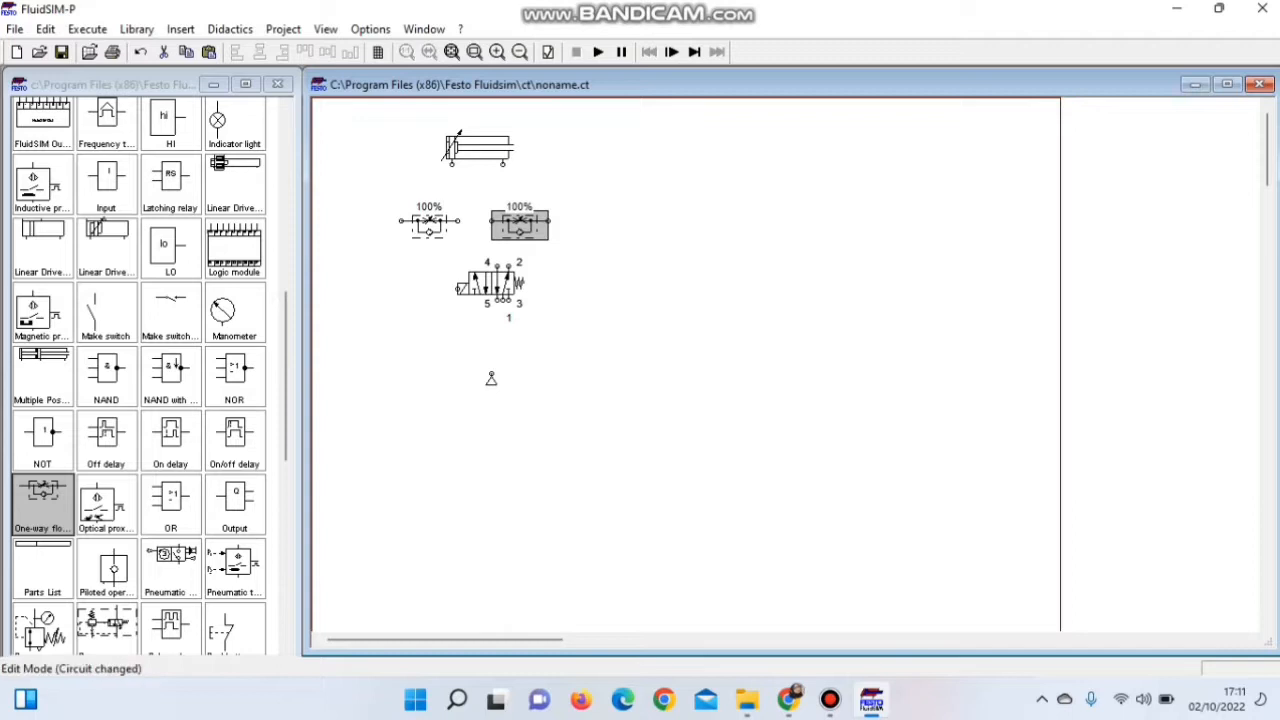
pyautogui.scroll(5, 150, 380)
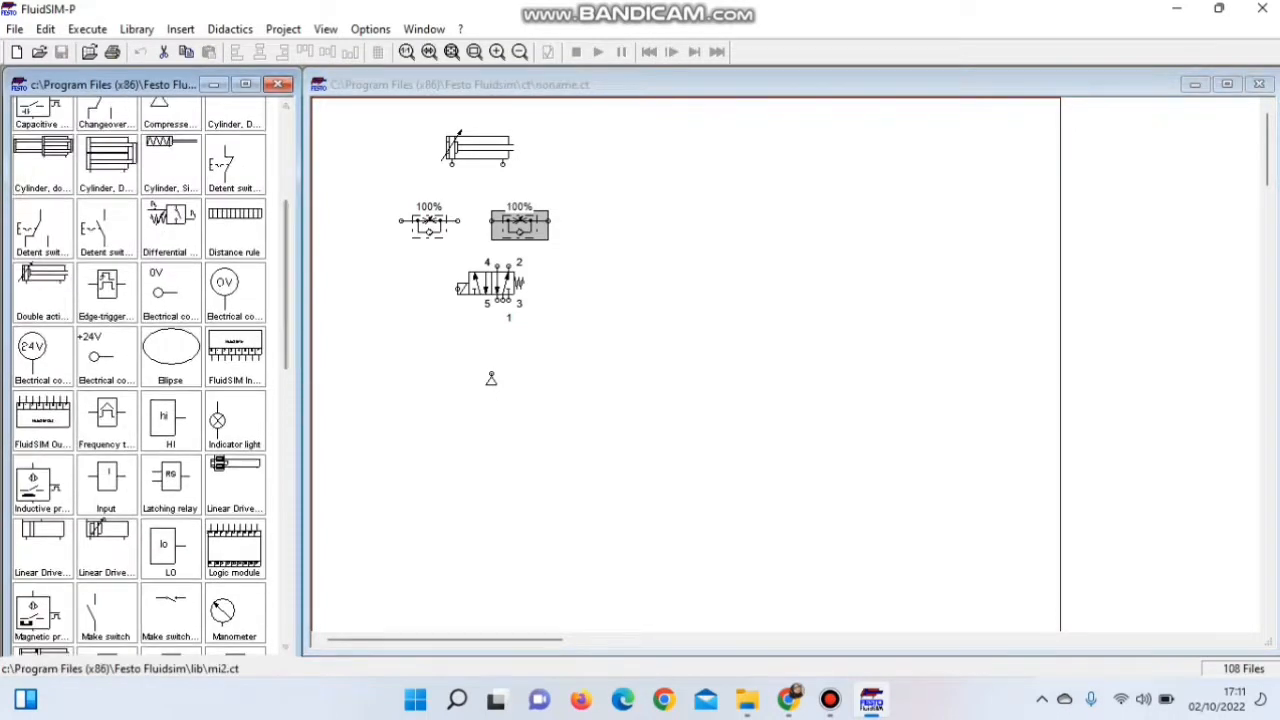
pyautogui.moveTo(235, 230); pyautogui.dragTo(539, 121)
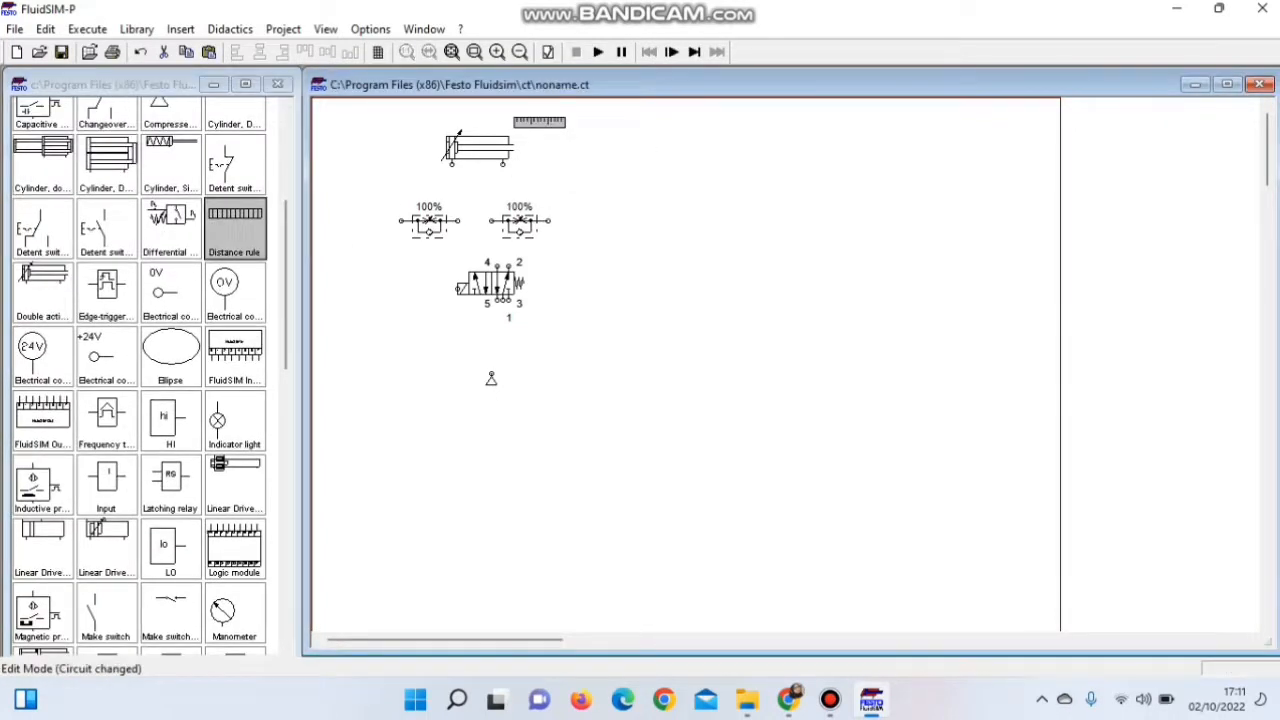
# Move the compressed air supply, the 5/2 valve and the left flow control valve lower to space out the circuit.
pyautogui.moveTo(491, 380); pyautogui.dragTo(468, 458)
pyautogui.moveTo(491, 284); pyautogui.dragTo(457, 346)
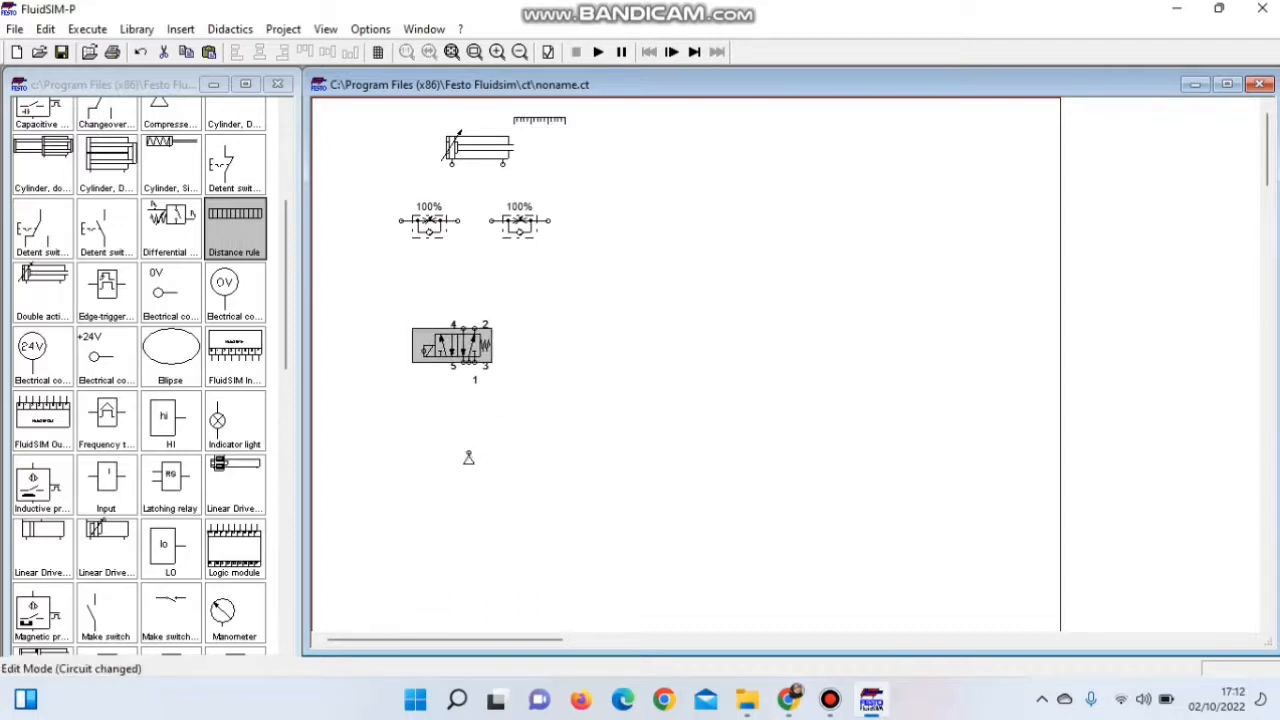
pyautogui.moveTo(429, 224); pyautogui.dragTo(429, 240)
pyautogui.rightClick(460, 247)
pyautogui.moveTo(486, 408)
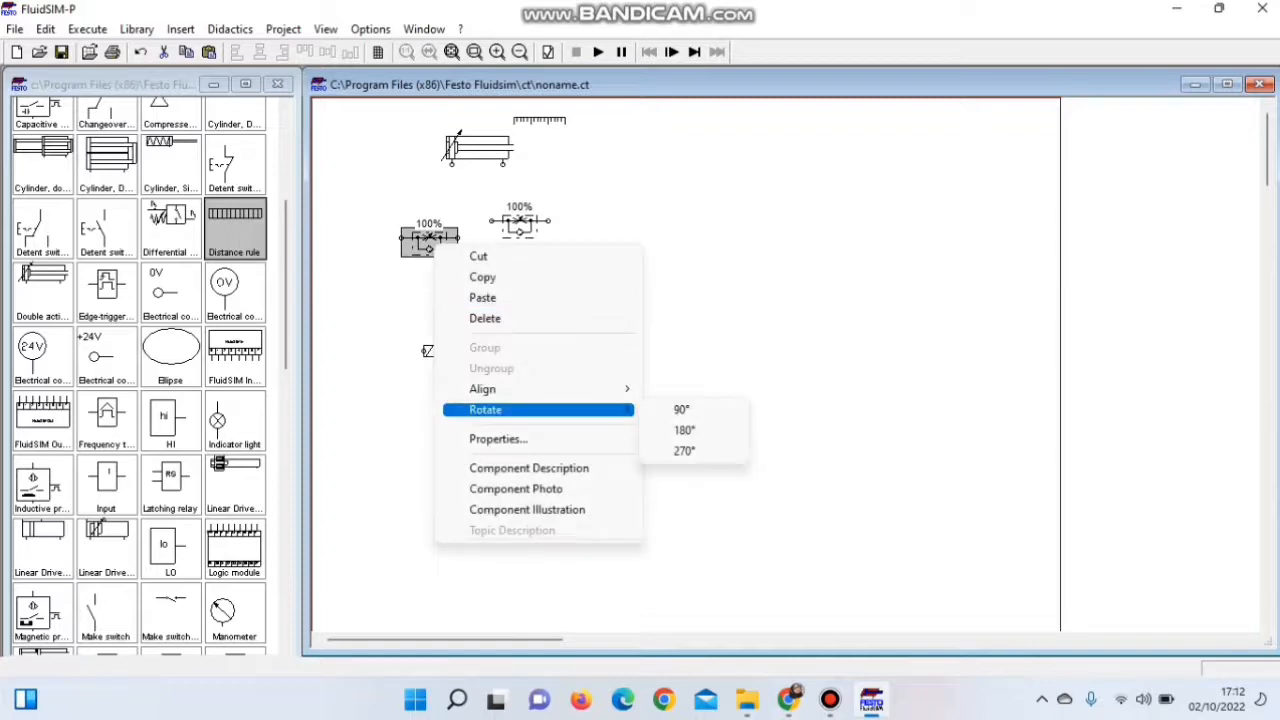
pyautogui.click(680, 431)
pyautogui.rightClick(428, 250)
pyautogui.click(686, 443)
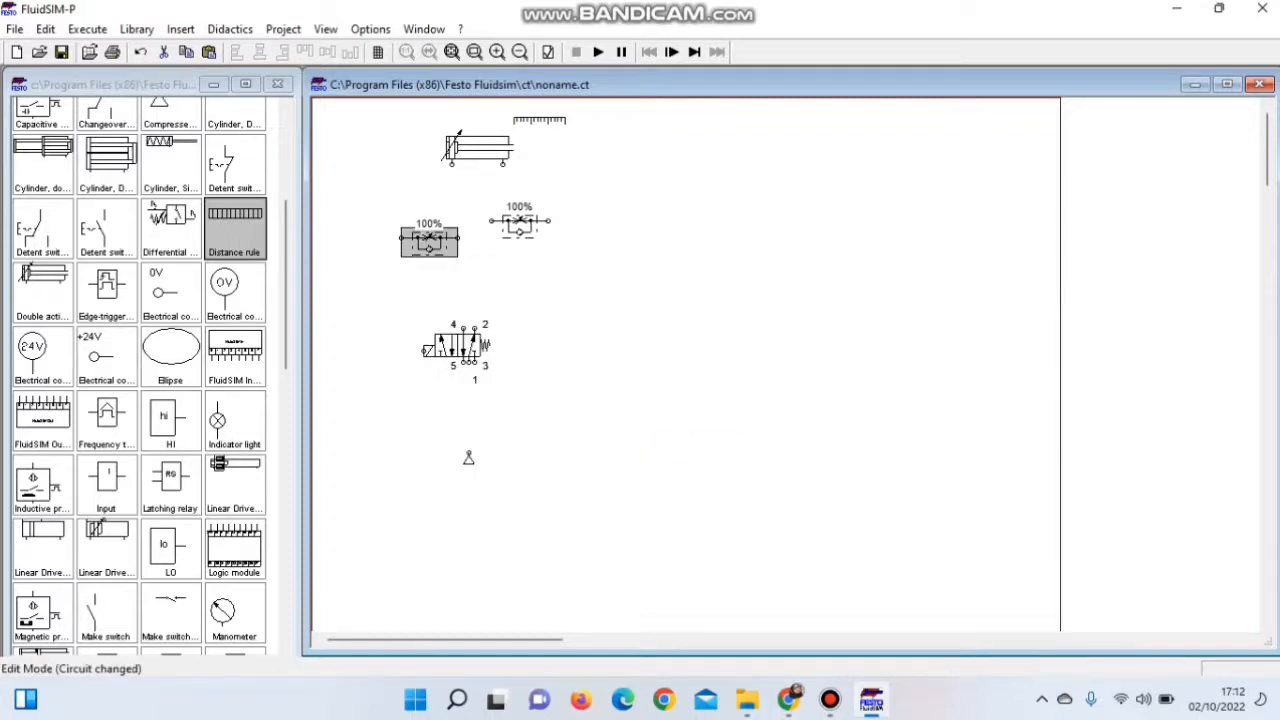
pyautogui.doubleClick(429, 242)
pyautogui.press('Return')
# Rotate the left one-way flow control valve to a vertical orientation with its adjustable throttle on the right side.
pyautogui.rightClick(444, 240)
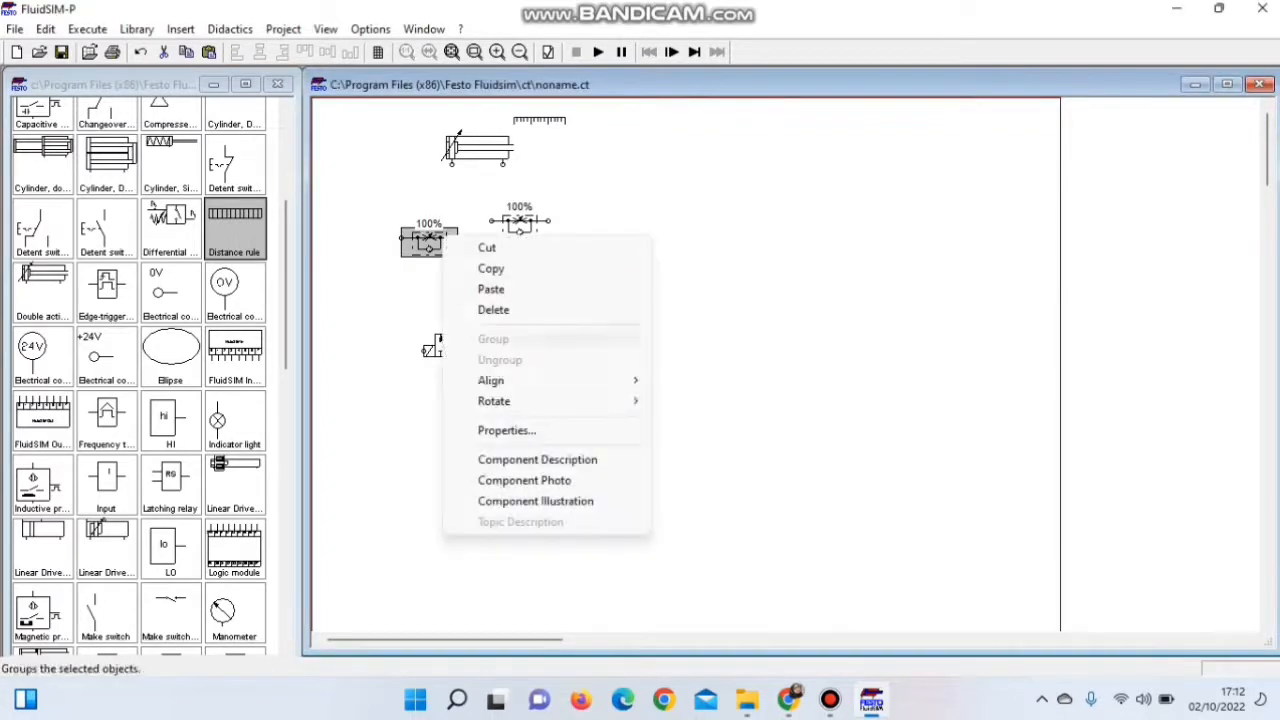
pyautogui.moveTo(560, 401)
pyautogui.click(700, 401)
pyautogui.rightClick(449, 262)
pyautogui.moveTo(486, 429)
pyautogui.click(690, 429)
pyautogui.rightClick(416, 249)
pyautogui.click(664, 414)
# Lower the right one-way flow control valve and rotate it upright to match the left one.
pyautogui.moveTo(514, 217); pyautogui.dragTo(513, 245)
pyautogui.rightClick(512, 242)
pyautogui.moveTo(562, 404)
pyautogui.click(775, 425)
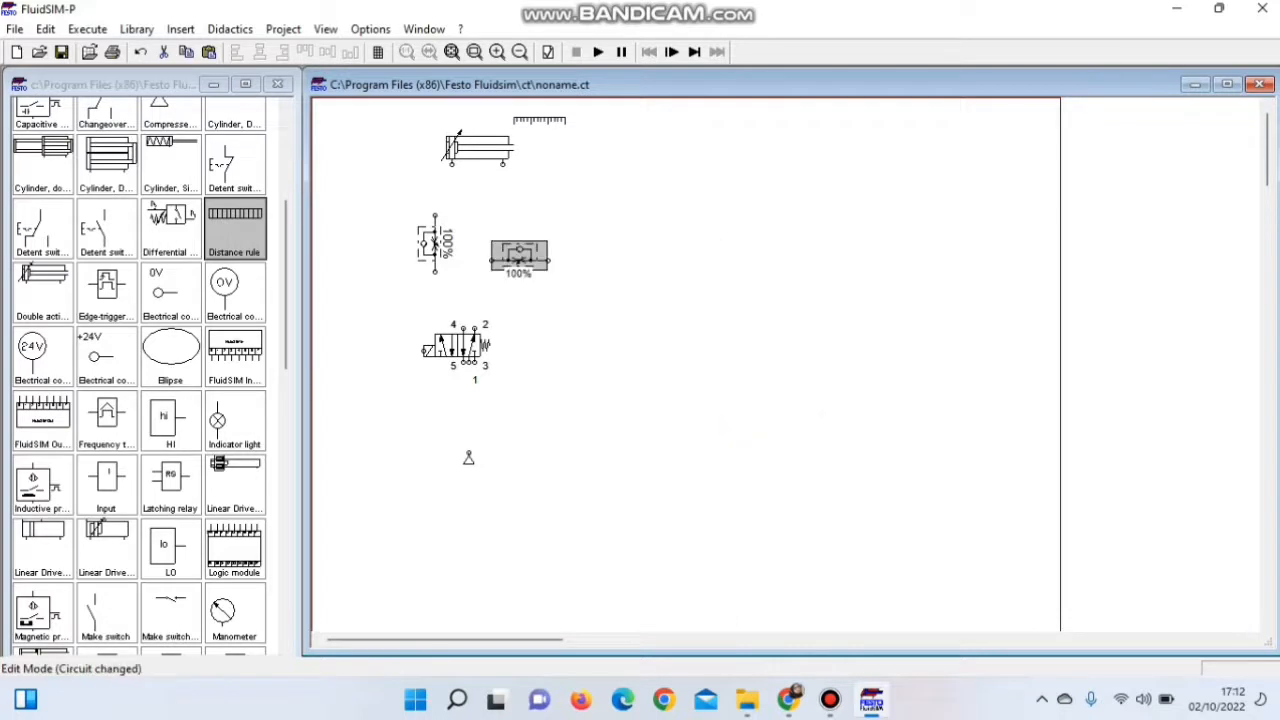
pyautogui.rightClick(543, 260)
pyautogui.moveTo(600, 426)
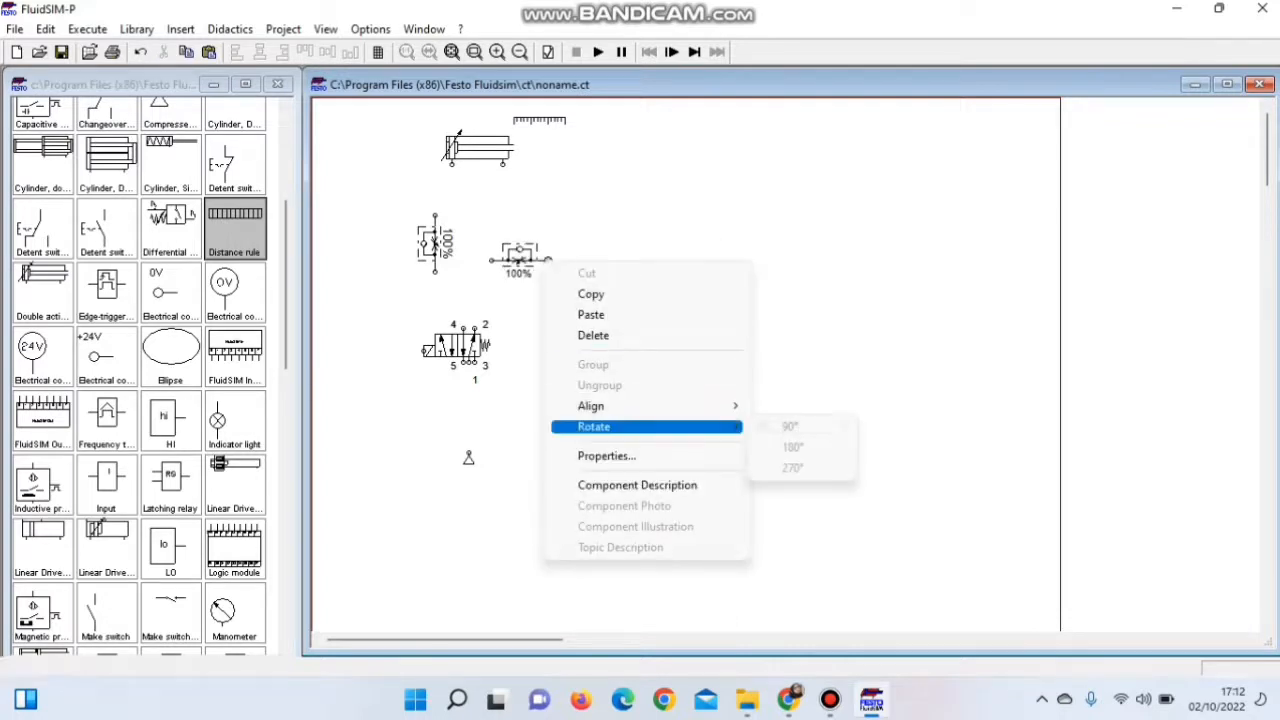
pyautogui.click(528, 290)
pyautogui.rightClick(519, 265)
pyautogui.click(759, 434)
pyautogui.moveTo(520, 256); pyautogui.dragTo(509, 250)
# Align each flow control valve beneath its cylinder port and connect the two cylinder ports to the valves' upper connections.
pyautogui.click(453, 158)
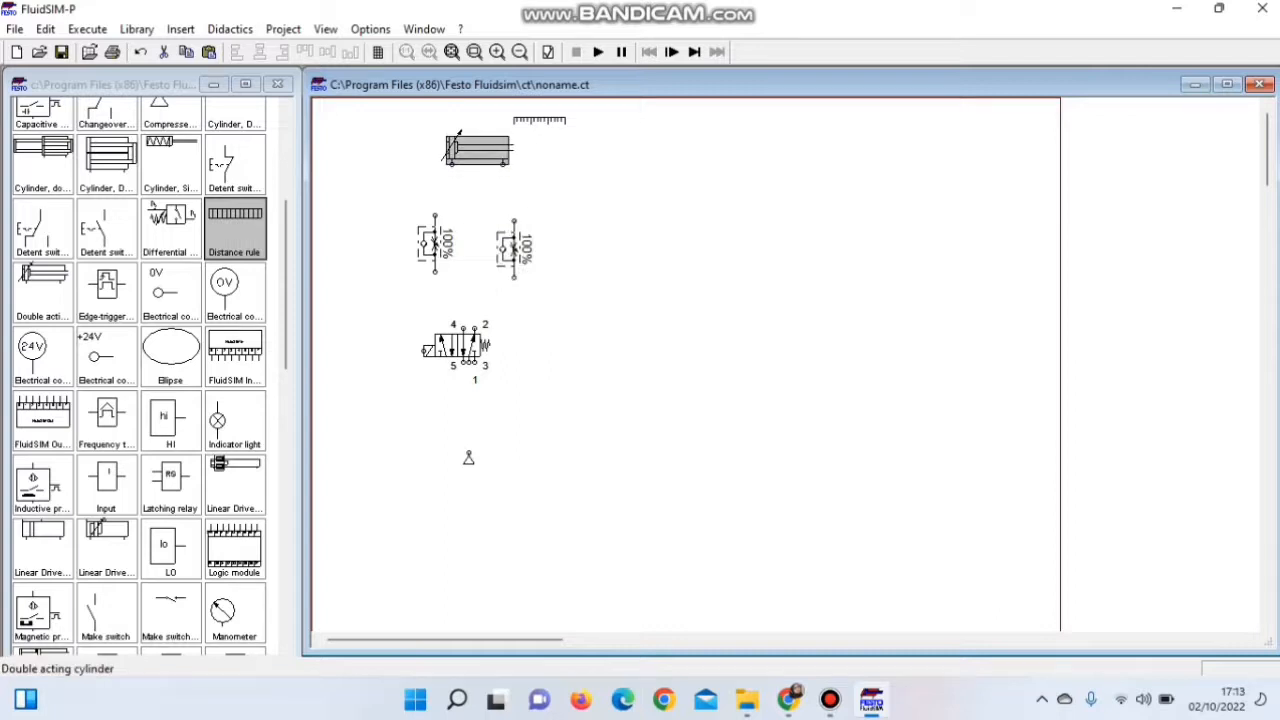
pyautogui.click(452, 164)
pyautogui.moveTo(452, 164); pyautogui.dragTo(435, 215)
pyautogui.moveTo(503, 164); pyautogui.dragTo(495, 257)
pyautogui.moveTo(428, 256); pyautogui.dragTo(496, 249)
# Centre the 5/2 valve, then connect the flow control valves to ports 4 and 2 and the compressed air supply to port 1.
pyautogui.click(475, 300)
pyautogui.click(495, 257)
pyautogui.click(485, 300)
pyautogui.click(490, 298)
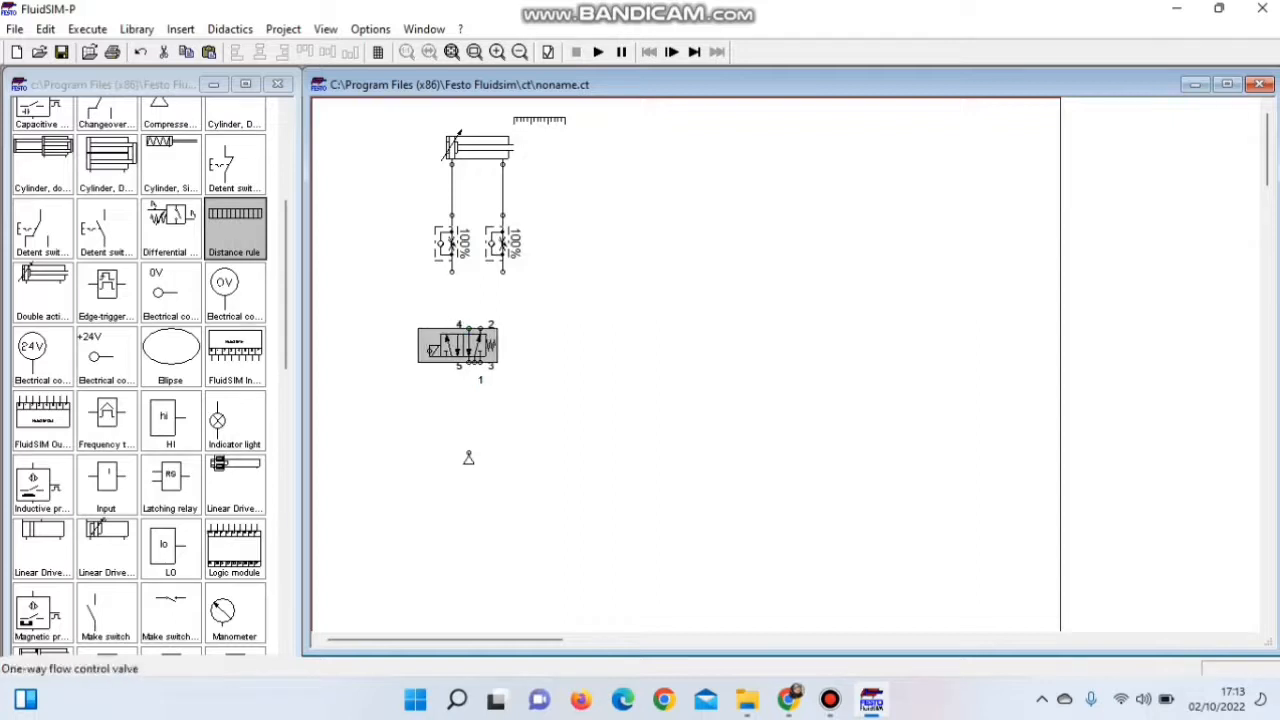
pyautogui.moveTo(452, 271); pyautogui.dragTo(468, 327)
pyautogui.moveTo(503, 271); pyautogui.dragTo(480, 459)
pyautogui.click(496, 396)
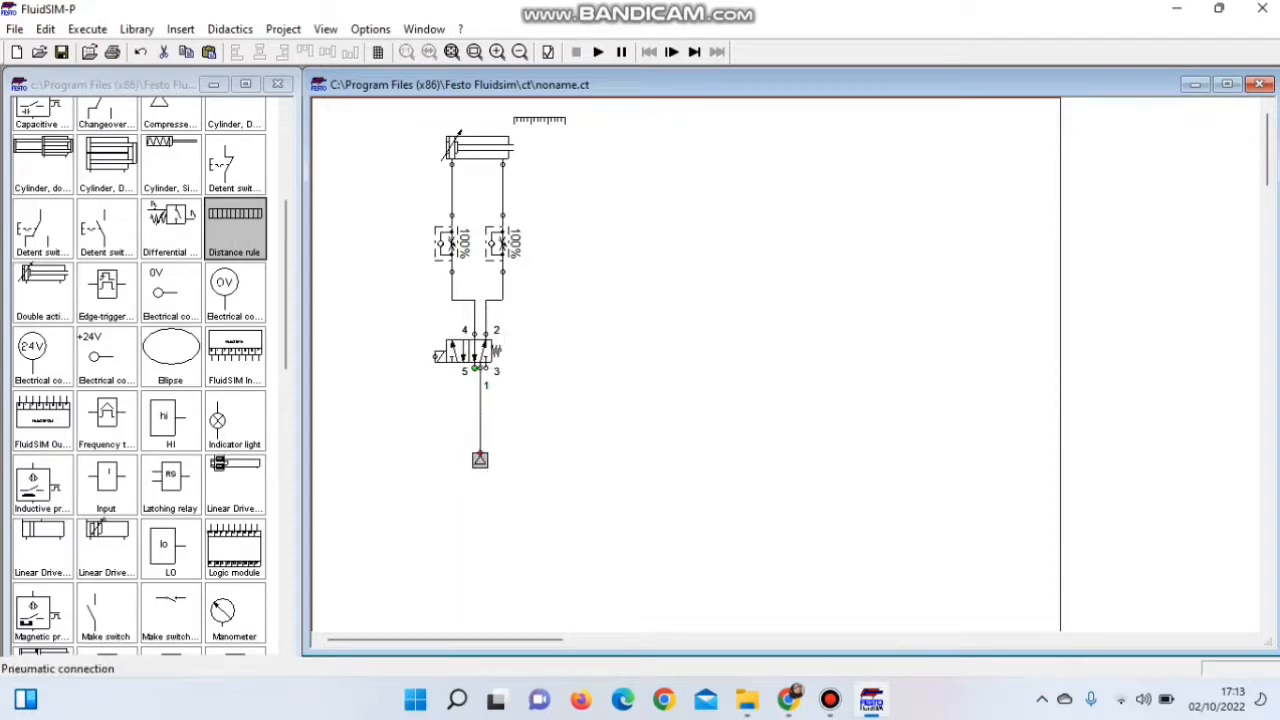
# Set the terminators of the 5/2 valve's connections 5 and 3 to the exhaust symbol with a stem above the triangle.
pyautogui.doubleClick(474, 368)
pyautogui.click(658, 392)
pyautogui.click(634, 518)
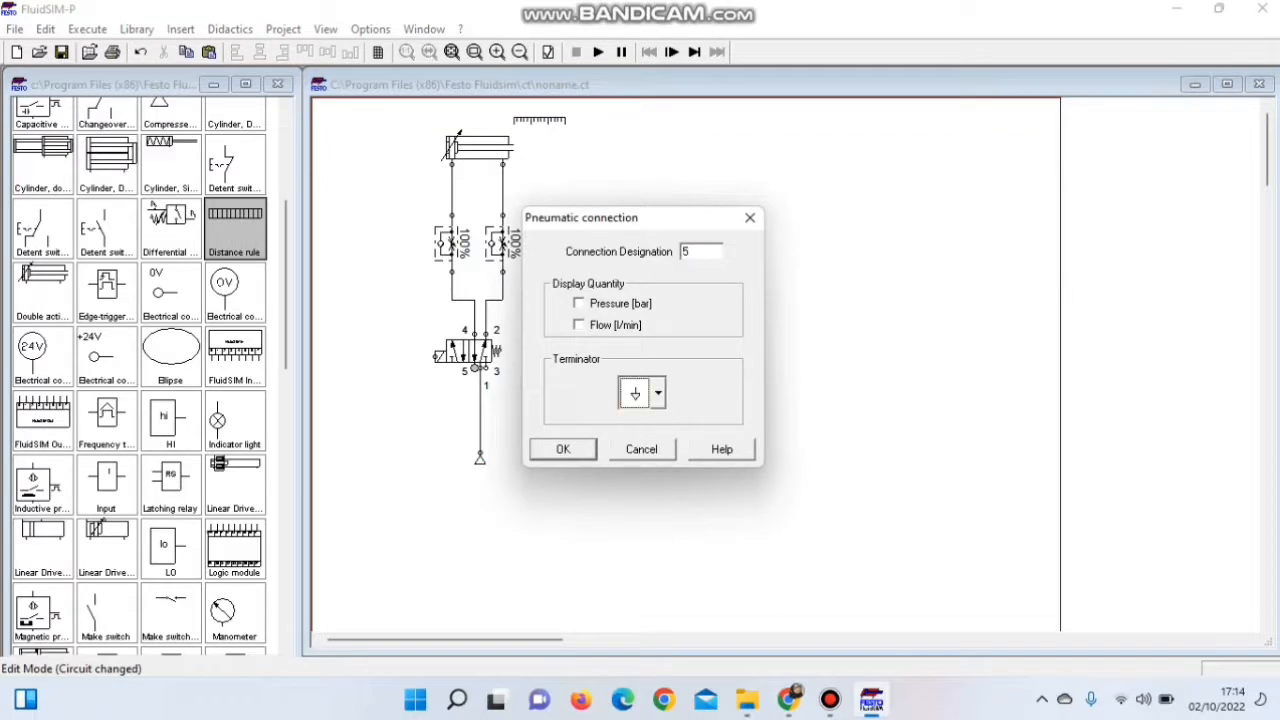
pyautogui.click(563, 449)
pyautogui.doubleClick(486, 369)
pyautogui.click(658, 392)
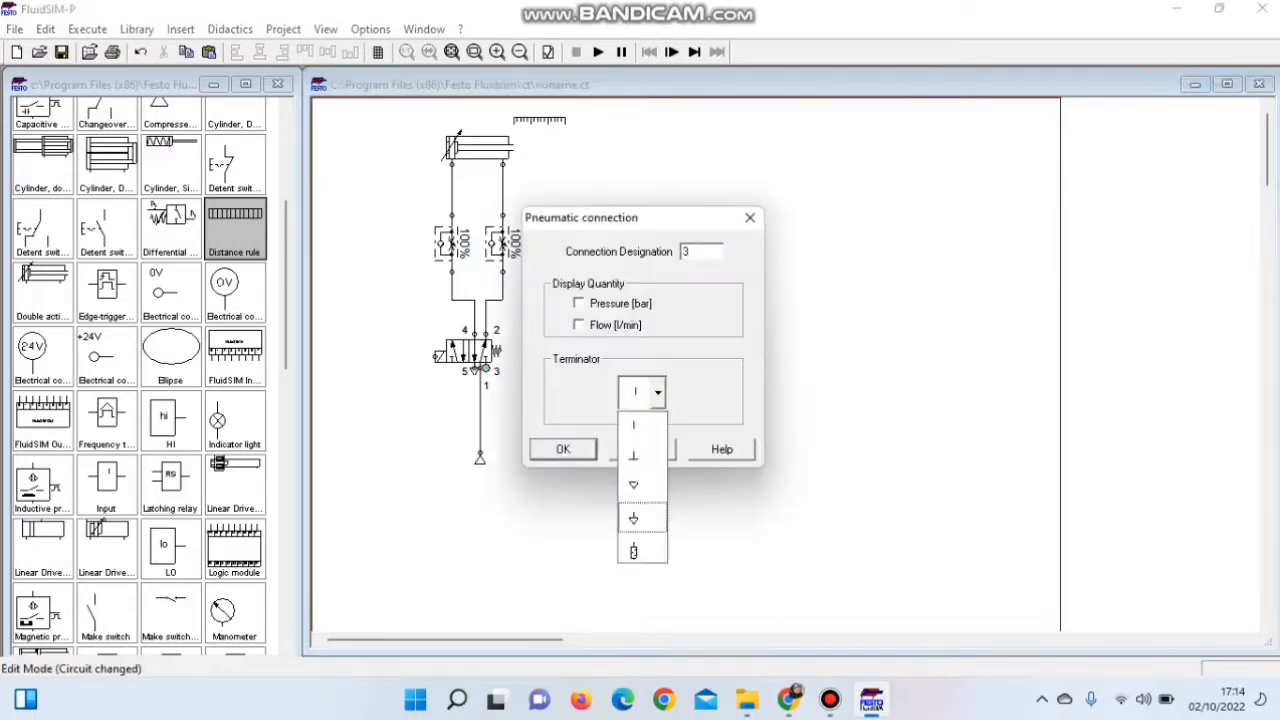
pyautogui.click(634, 518)
pyautogui.click(563, 449)
# Label the 5/2 valve's solenoid connection MM1.
pyautogui.doubleClick(437, 356)
pyautogui.write('mm')
pyautogui.press('BackSpace')
pyautogui.press('BackSpace')
pyautogui.press('capslock')
pyautogui.write('MM1')
pyautogui.press('Return')
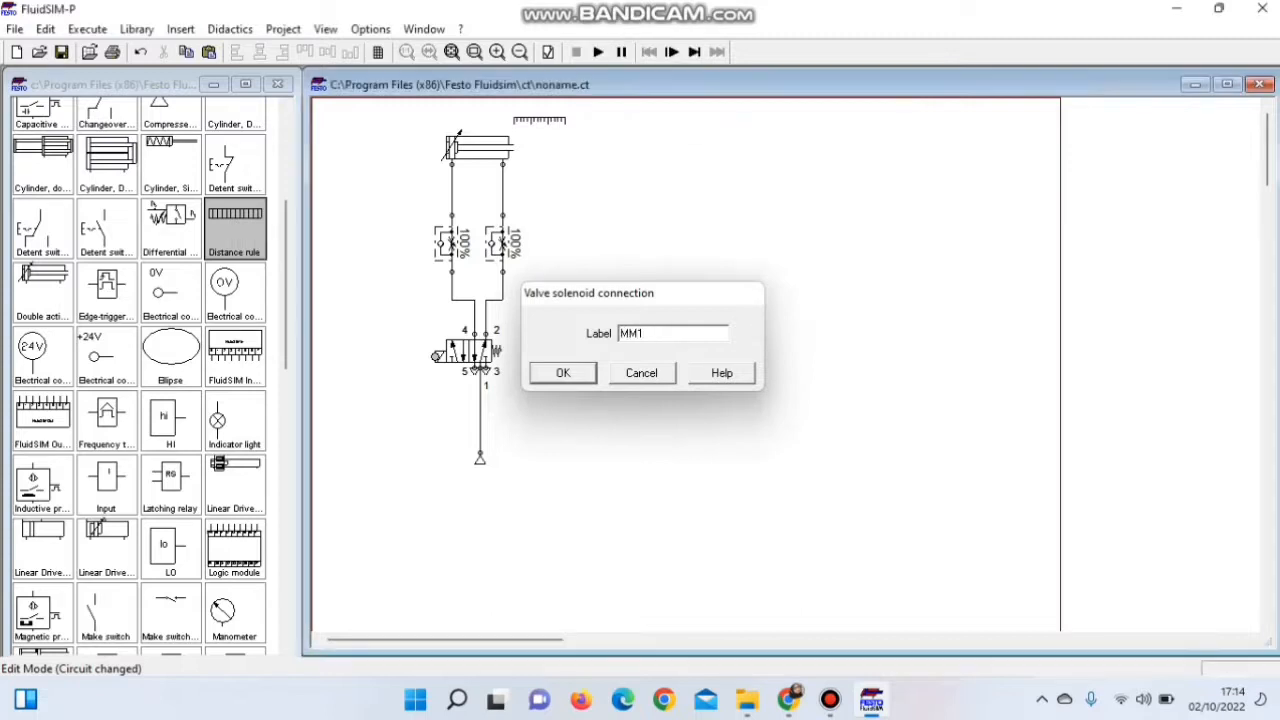
pyautogui.click(540, 122)
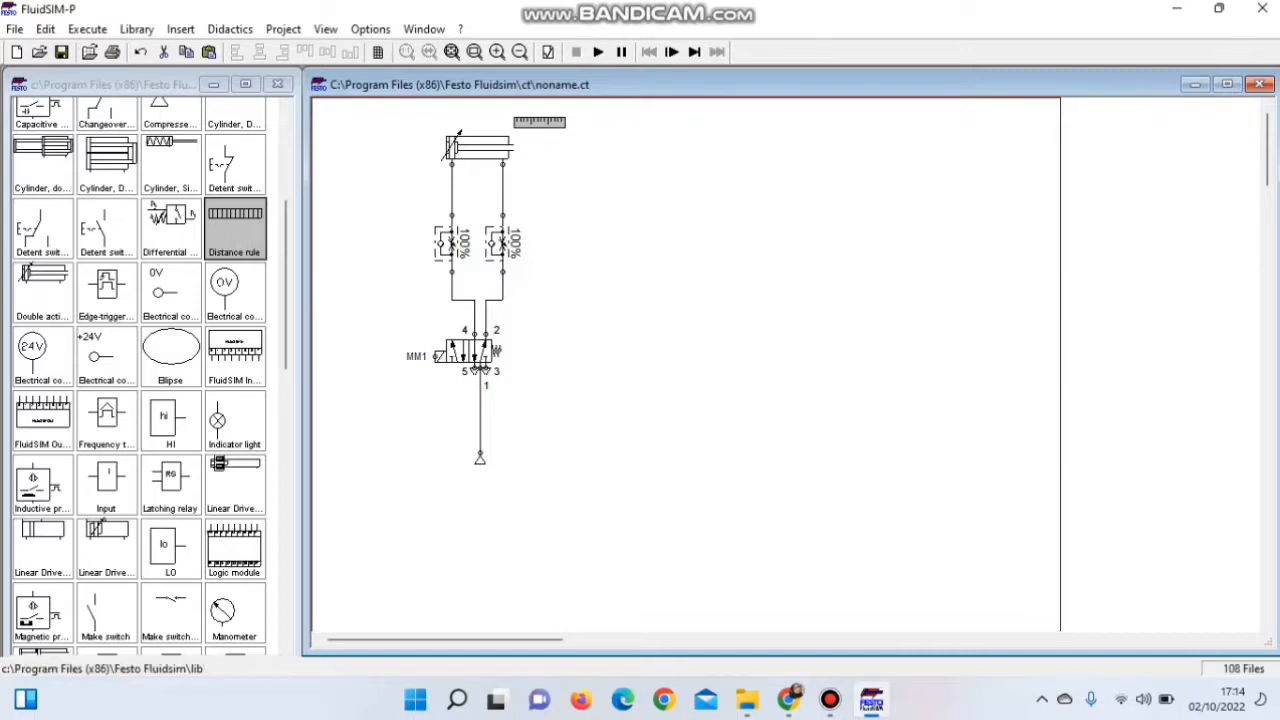
# Place a +24V electrical connection beside the pneumatic circuit and a 0V electrical connection well below it.
pyautogui.moveTo(107, 355); pyautogui.dragTo(630, 132)
pyautogui.moveTo(171, 290); pyautogui.dragTo(631, 447)
pyautogui.click(628, 458)
pyautogui.click(636, 464)
# Place a make pushbutton and two make switches in a row, with a third make switch and a break switch below the pushbutton.
pyautogui.moveTo(286, 300); pyautogui.dragTo(286, 426)
pyautogui.moveTo(234, 590); pyautogui.dragTo(660, 206)
pyautogui.moveTo(105, 205); pyautogui.dragTo(827, 207)
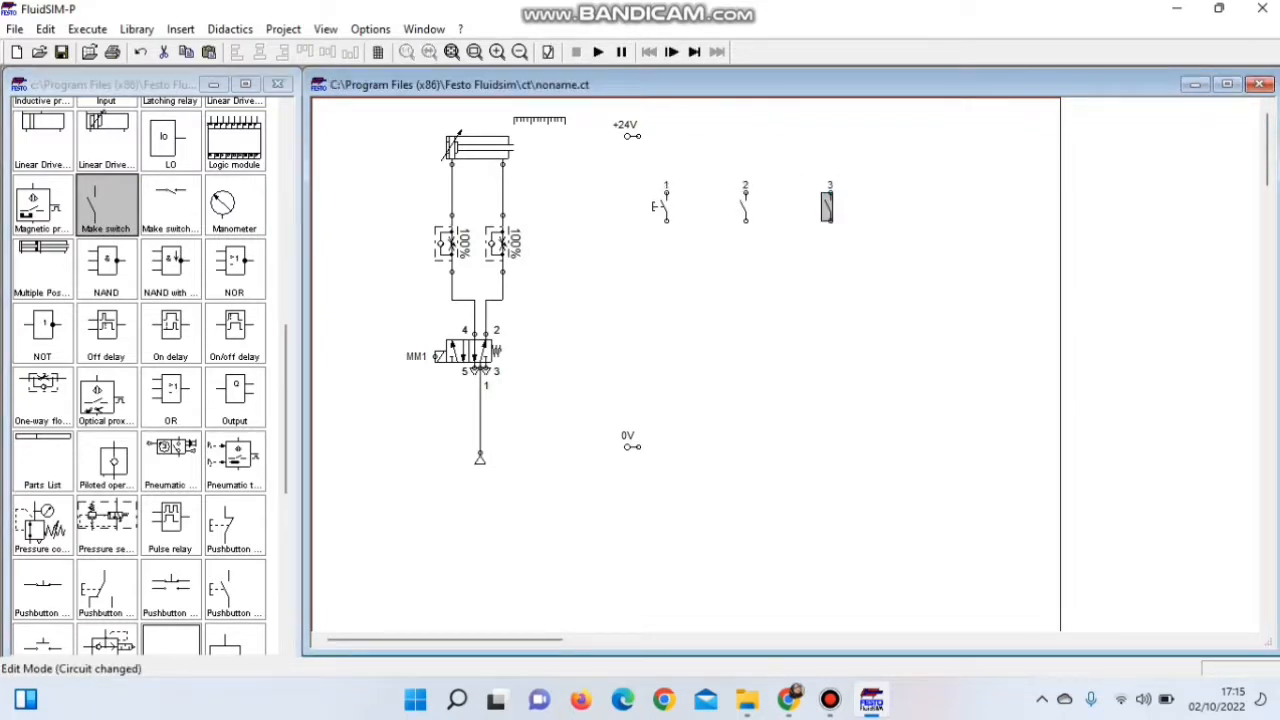
pyautogui.moveTo(105, 205); pyautogui.dragTo(663, 290)
pyautogui.moveTo(286, 409); pyautogui.dragTo(286, 240)
pyautogui.moveTo(106, 190); pyautogui.dragTo(667, 370)
# Place a relay below the break switch and a valve solenoid below the rightmost make switch.
pyautogui.moveTo(286, 240); pyautogui.dragTo(286, 437)
pyautogui.moveTo(234, 569); pyautogui.dragTo(632, 474)
pyautogui.moveTo(660, 433); pyautogui.dragTo(666, 444)
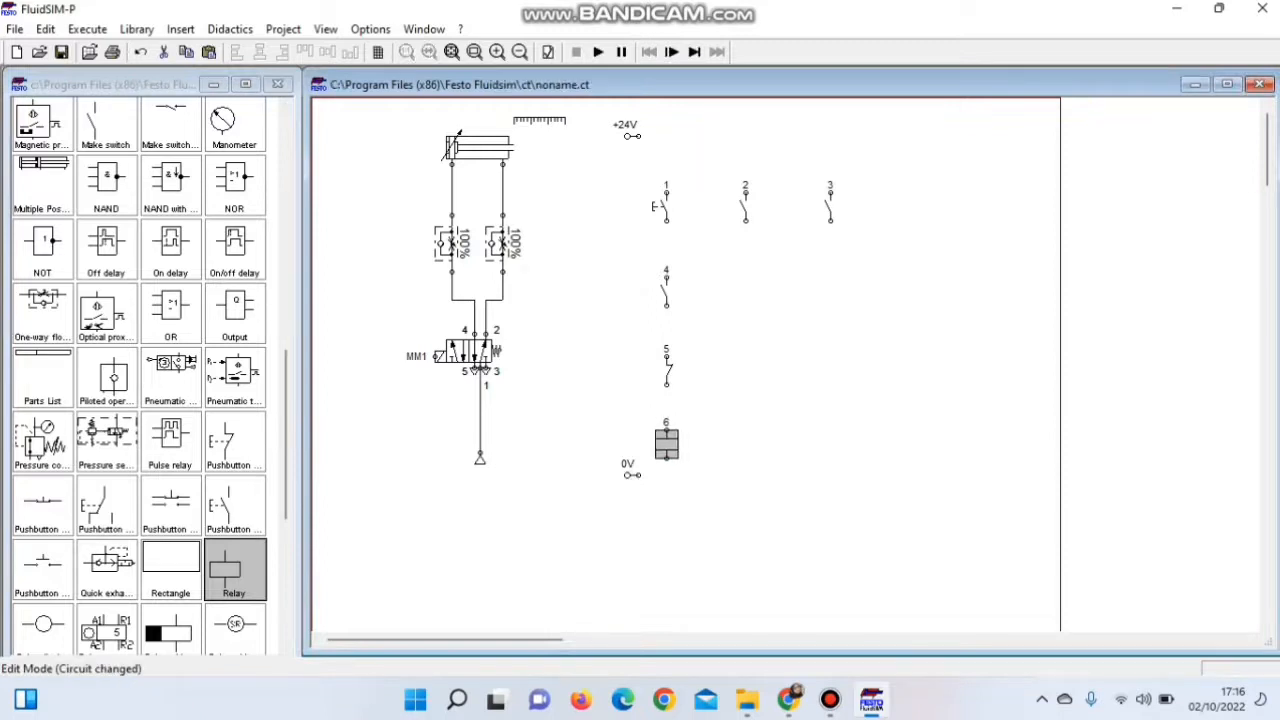
pyautogui.moveTo(286, 435); pyautogui.dragTo(286, 552)
pyautogui.moveTo(42, 625); pyautogui.dragTo(832, 446)
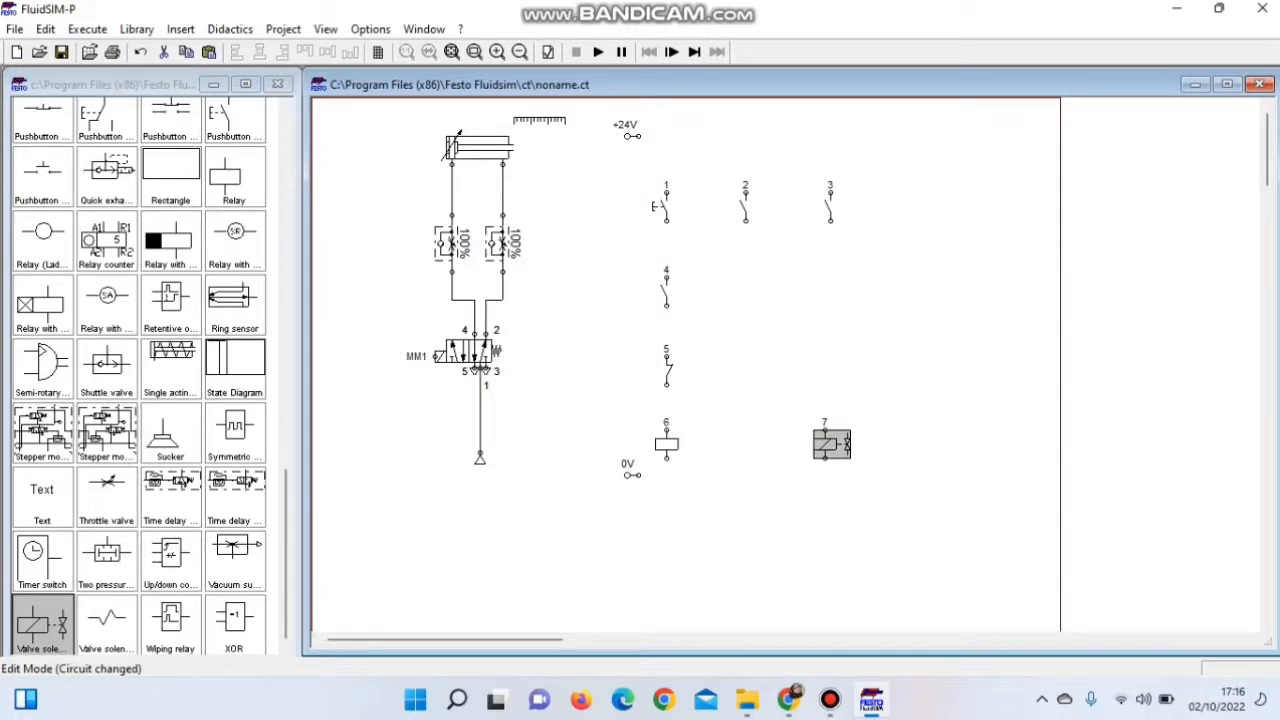
# Connect the +24V supply to the pushbutton and to both make switches in the upper row.
pyautogui.moveTo(632, 136); pyautogui.dragTo(666, 192)
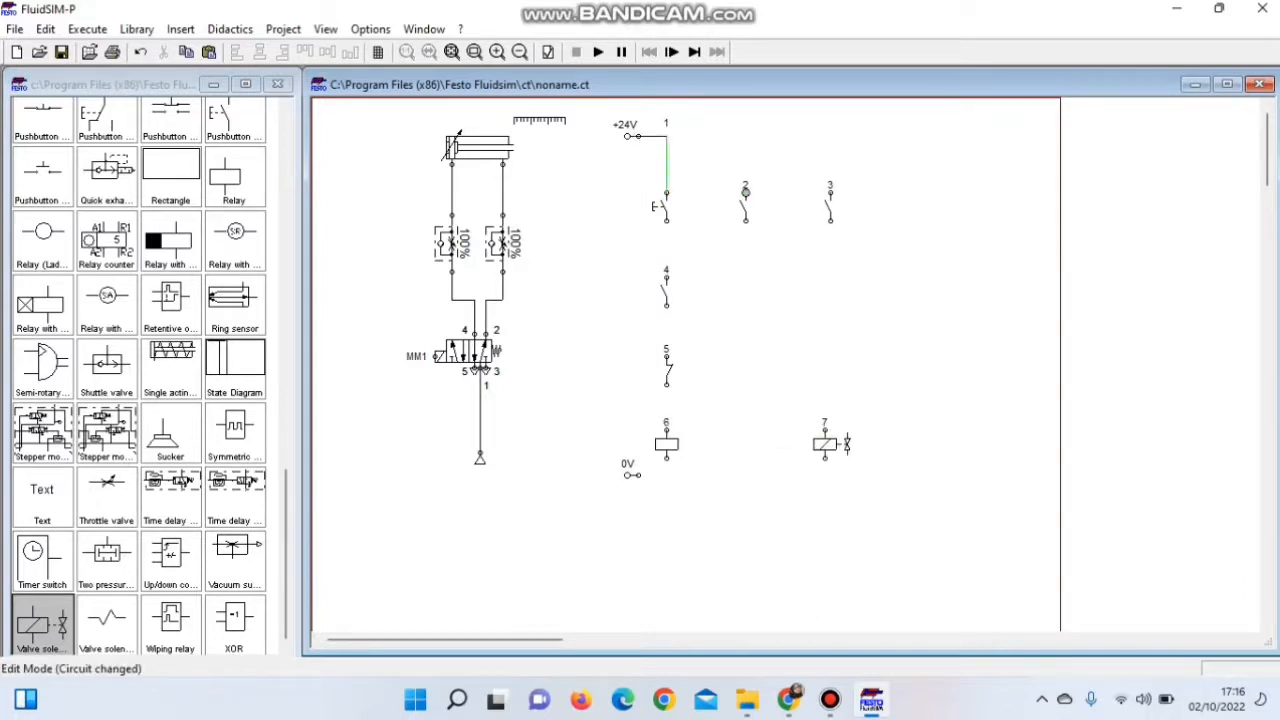
pyautogui.moveTo(745, 192); pyautogui.dragTo(666, 136)
pyautogui.moveTo(830, 192); pyautogui.dragTo(745, 136)
# Wire the first branch in series to the relay, join the second branch above the break switch, and connect the third branch to the solenoid.
pyautogui.moveTo(666, 220); pyautogui.dragTo(666, 430)
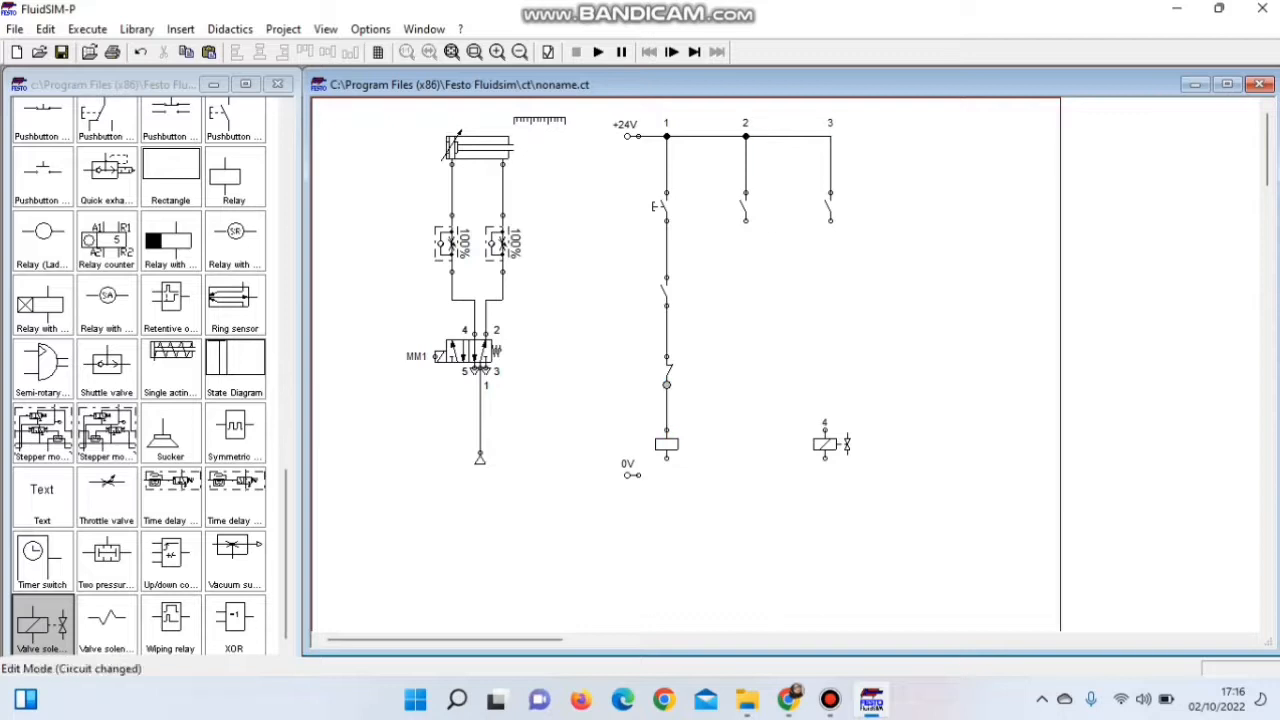
pyautogui.moveTo(745, 220); pyautogui.dragTo(666, 328)
pyautogui.moveTo(830, 220); pyautogui.dragTo(834, 464)
# Connect the lower terminals of the relay and the valve solenoid to 0V along one straight line, raising the relay to fit.
pyautogui.moveTo(830, 458); pyautogui.dragTo(666, 458)
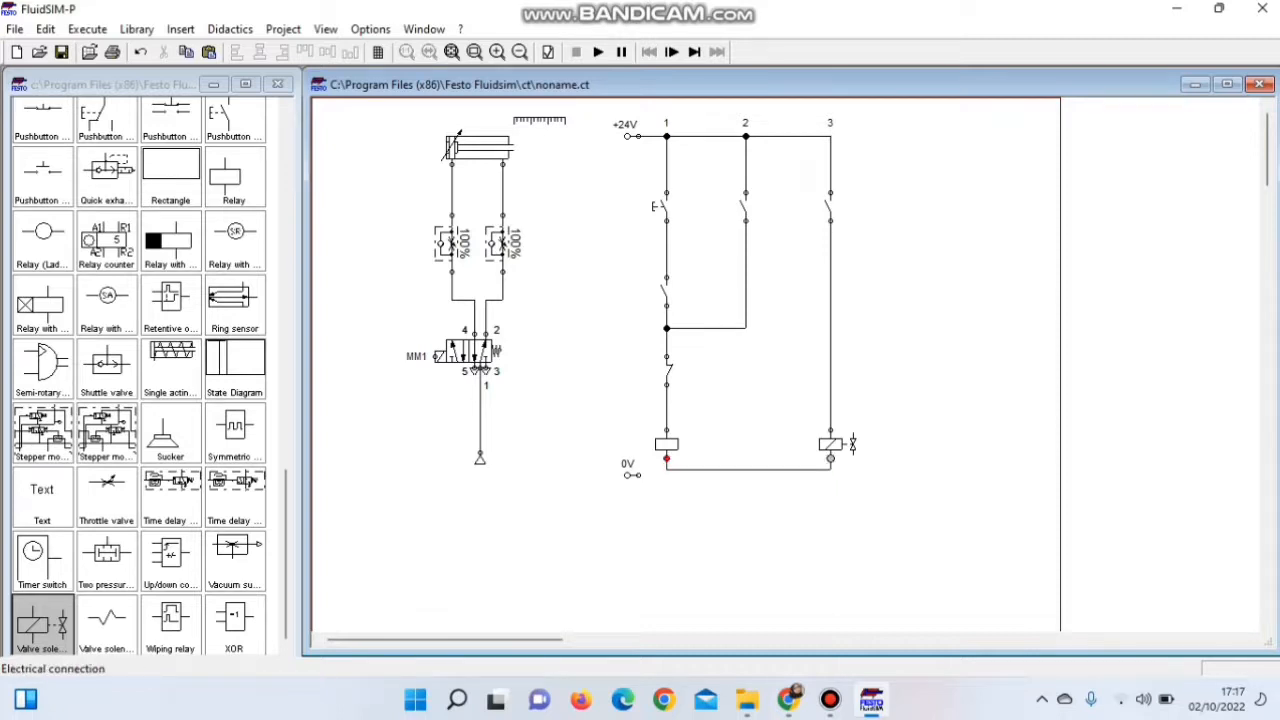
pyautogui.moveTo(633, 474)
pyautogui.mouseDown()
pyautogui.moveTo(666, 470)
pyautogui.moveTo(633, 469)
pyautogui.moveTo(666, 428)
pyautogui.mouseUp()
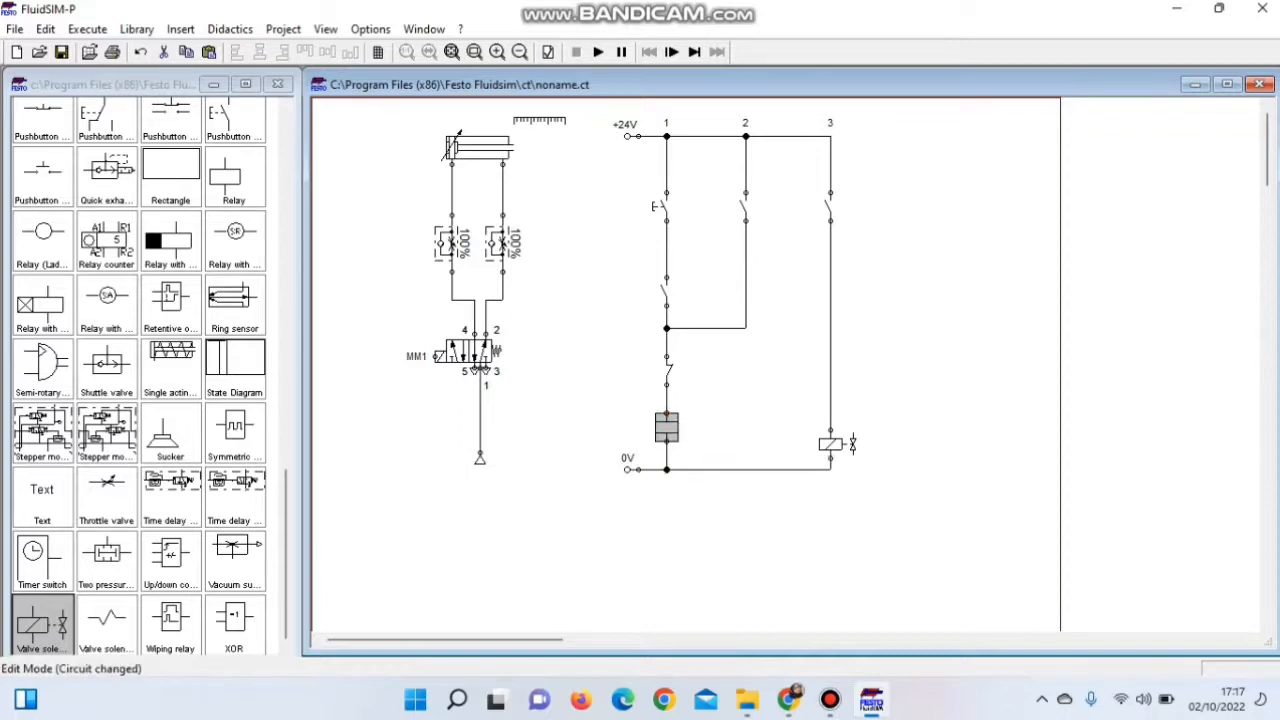
pyautogui.rightClick(668, 469)
pyautogui.click(700, 244)
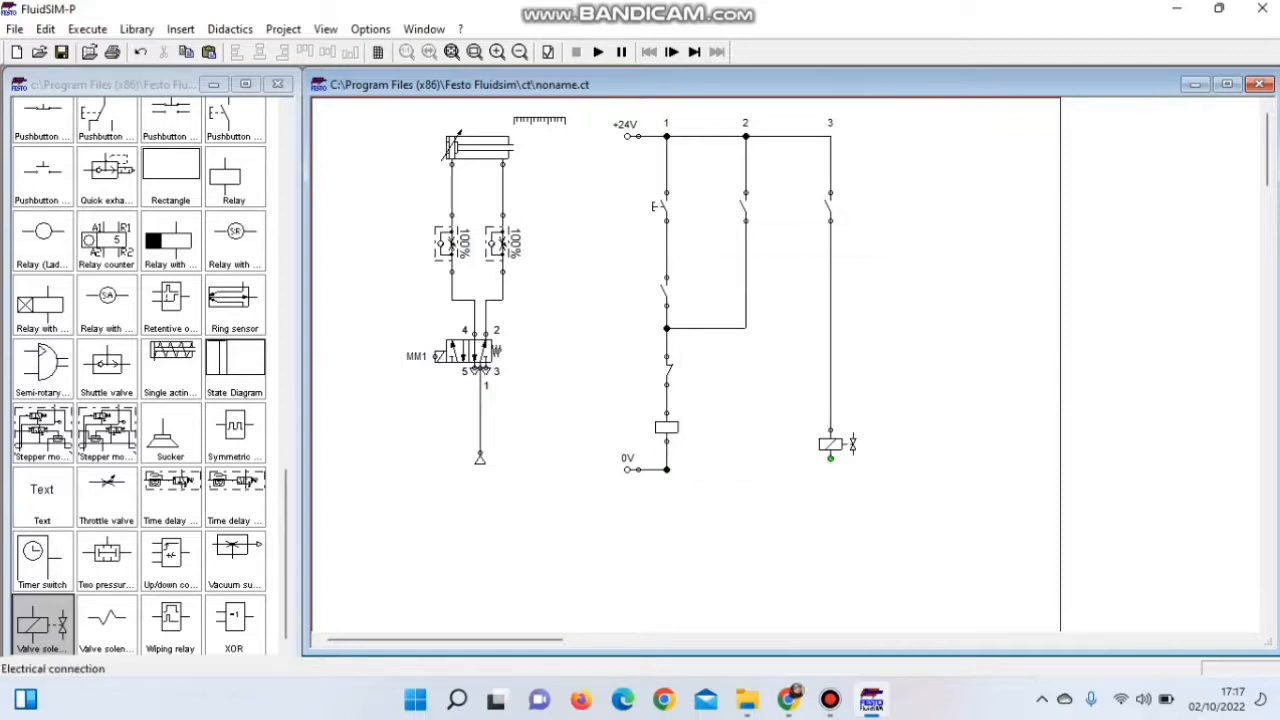
pyautogui.moveTo(666, 469); pyautogui.dragTo(830, 458)
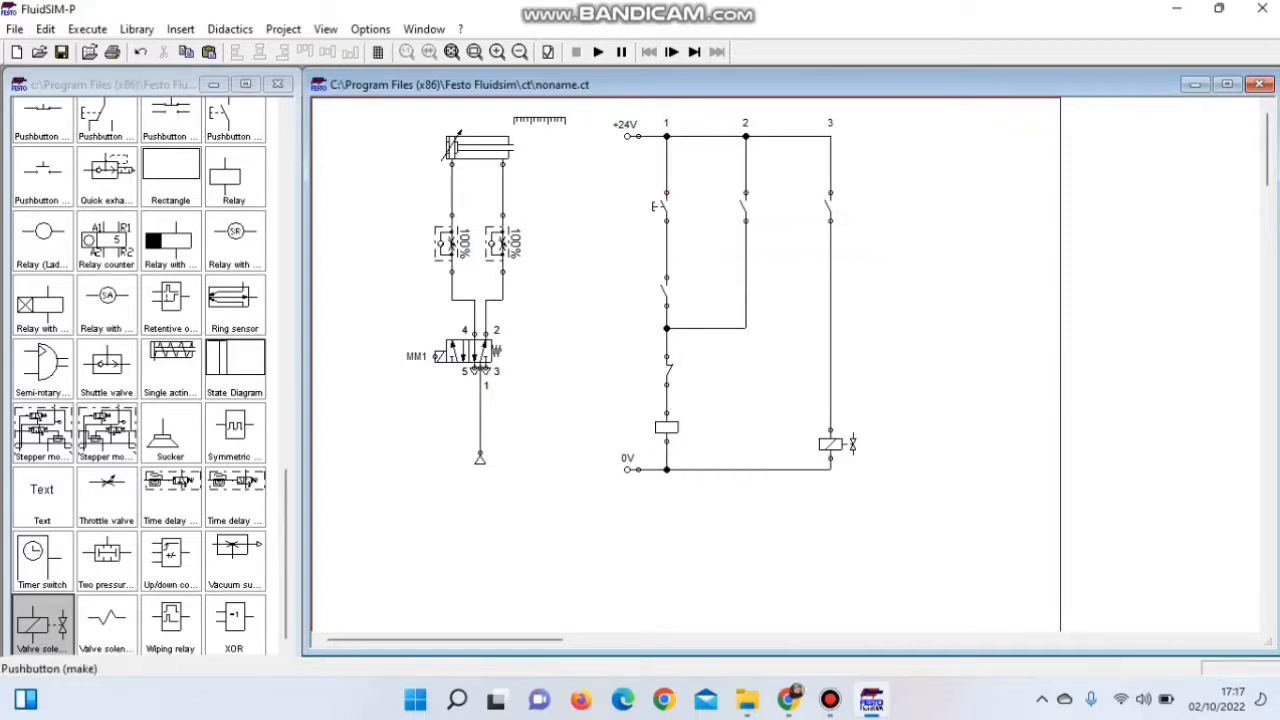
# Label the pushbutton S1 and both make switches in the second and third branches K1.
pyautogui.doubleClick(660, 207)
pyautogui.write('S1')
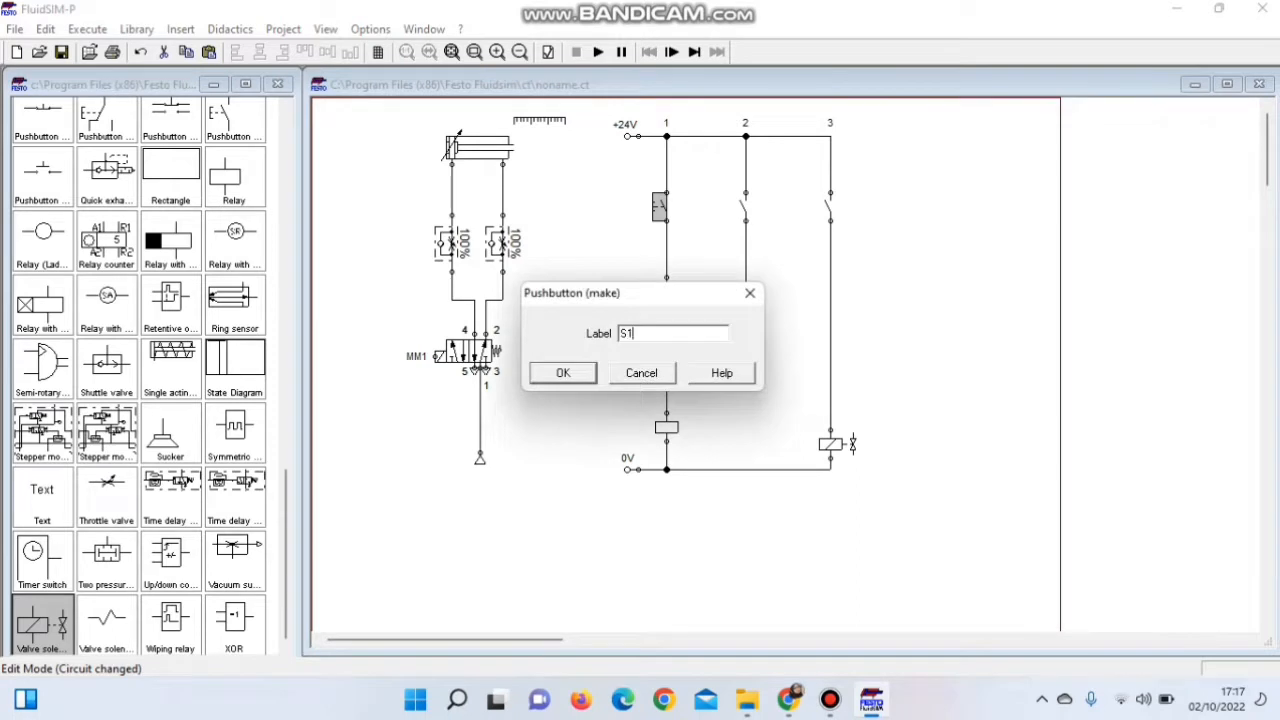
pyautogui.press('Return')
pyautogui.doubleClick(743, 207)
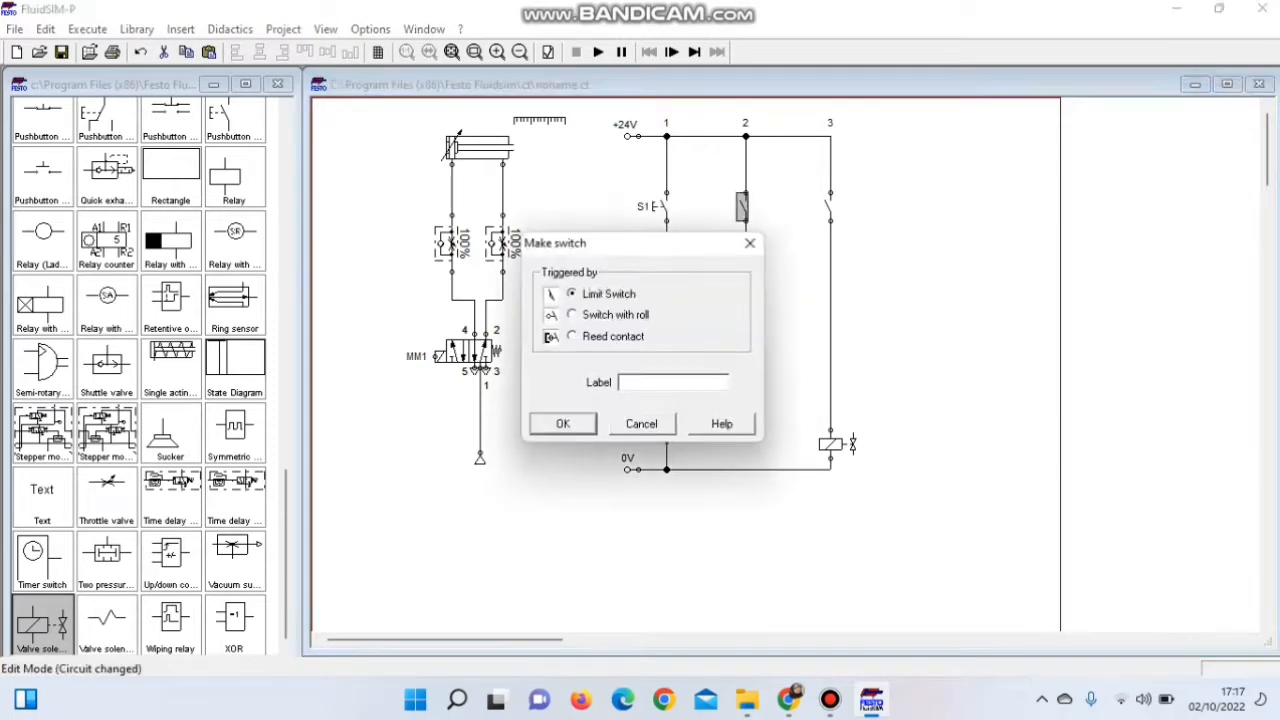
pyautogui.write('K1')
pyautogui.press('Return')
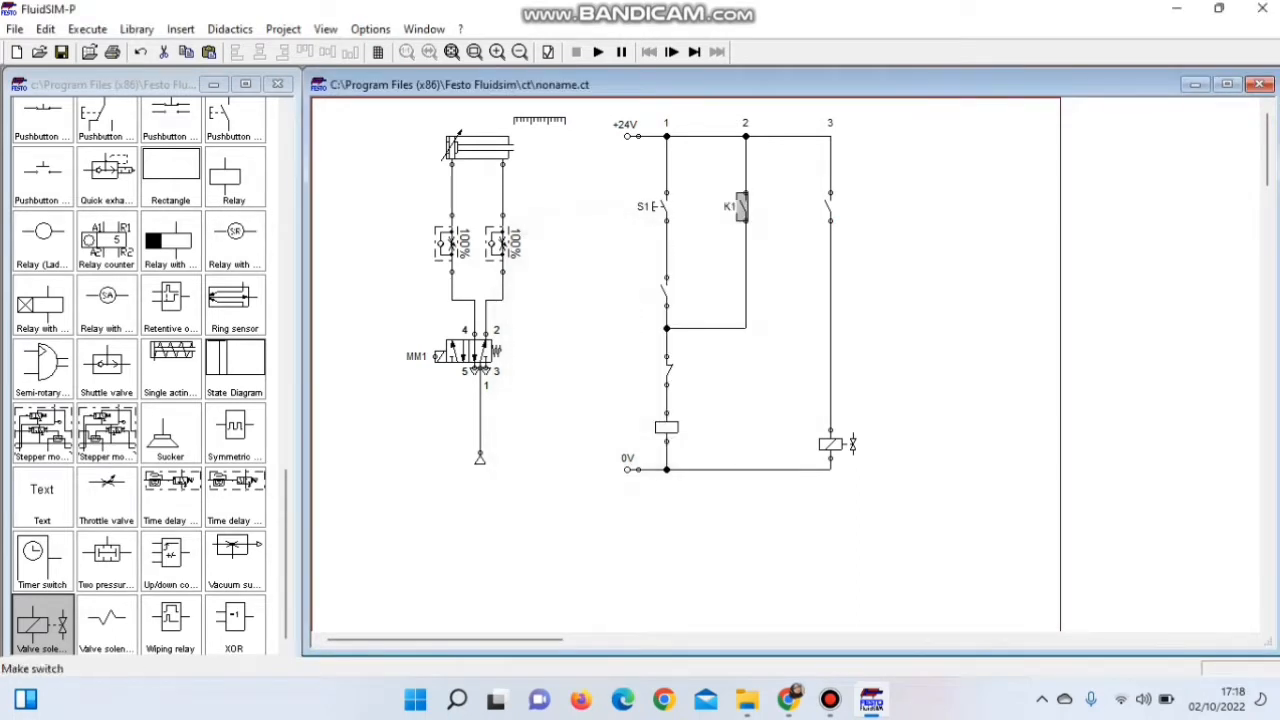
pyautogui.doubleClick(828, 207)
pyautogui.write('K1')
pyautogui.press('Return')
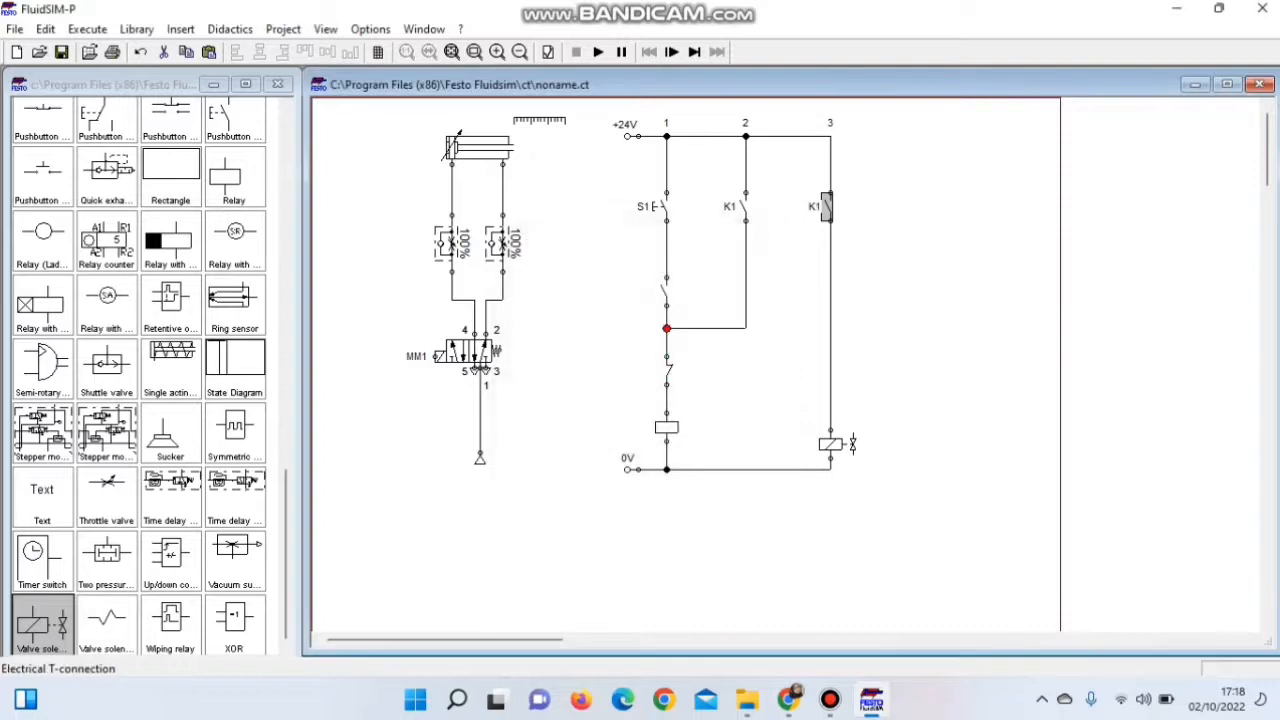
# Label the make switch below the pushbutton S2 and the break switch S3.
pyautogui.doubleClick(662, 291)
pyautogui.write('S2')
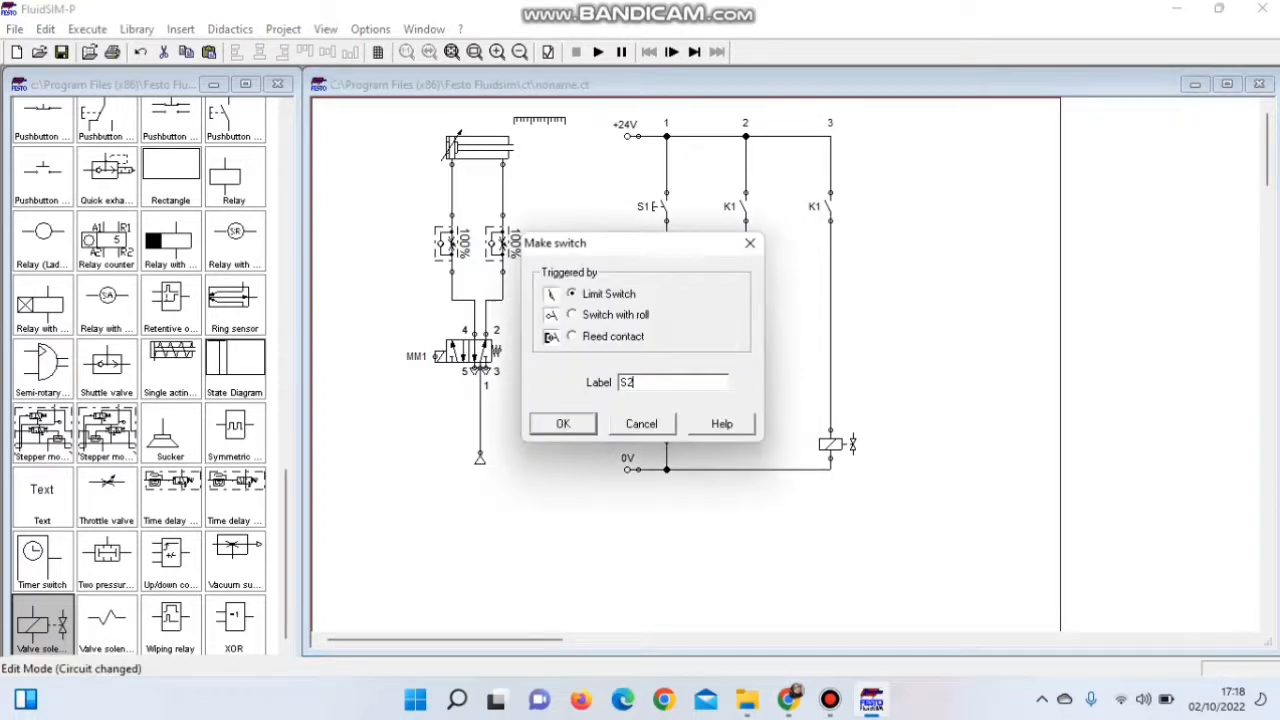
pyautogui.press('Return')
pyautogui.doubleClick(668, 372)
pyautogui.write('S3')
pyautogui.press('Return')
# Label the relay coil K1 and the valve solenoid MM1.
pyautogui.doubleClick(667, 427)
pyautogui.write('K1')
pyautogui.press('Return')
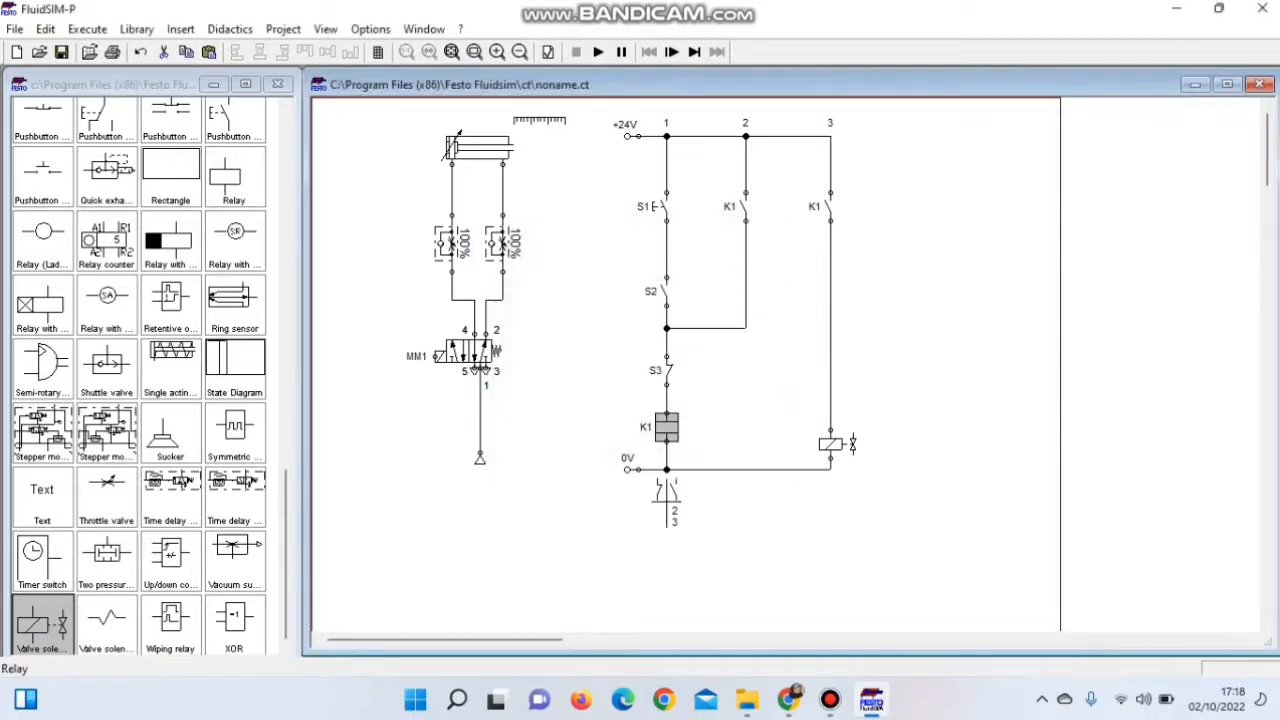
pyautogui.doubleClick(831, 444)
pyautogui.write('MM1')
pyautogui.press('Return')
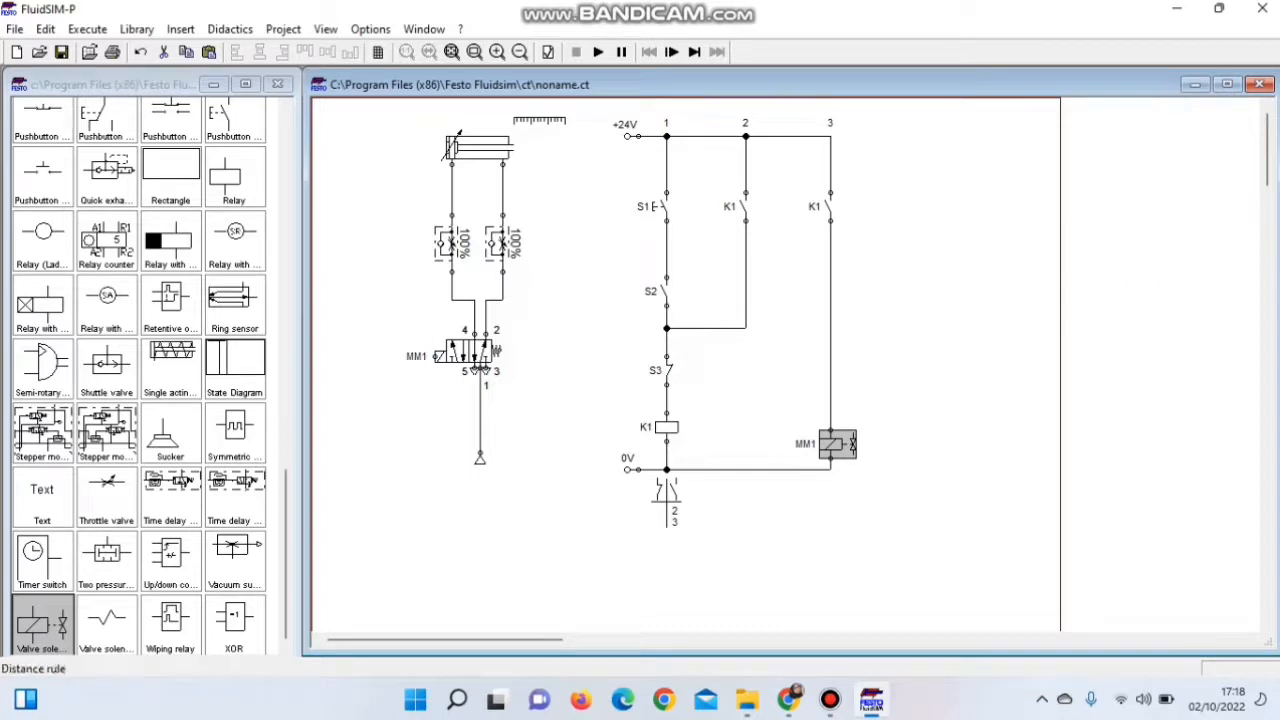
# Define two marks on the distance rule: s1 at 0 mm and s2 at 100 mm.
pyautogui.doubleClick(539, 120)
pyautogui.write('1s1')
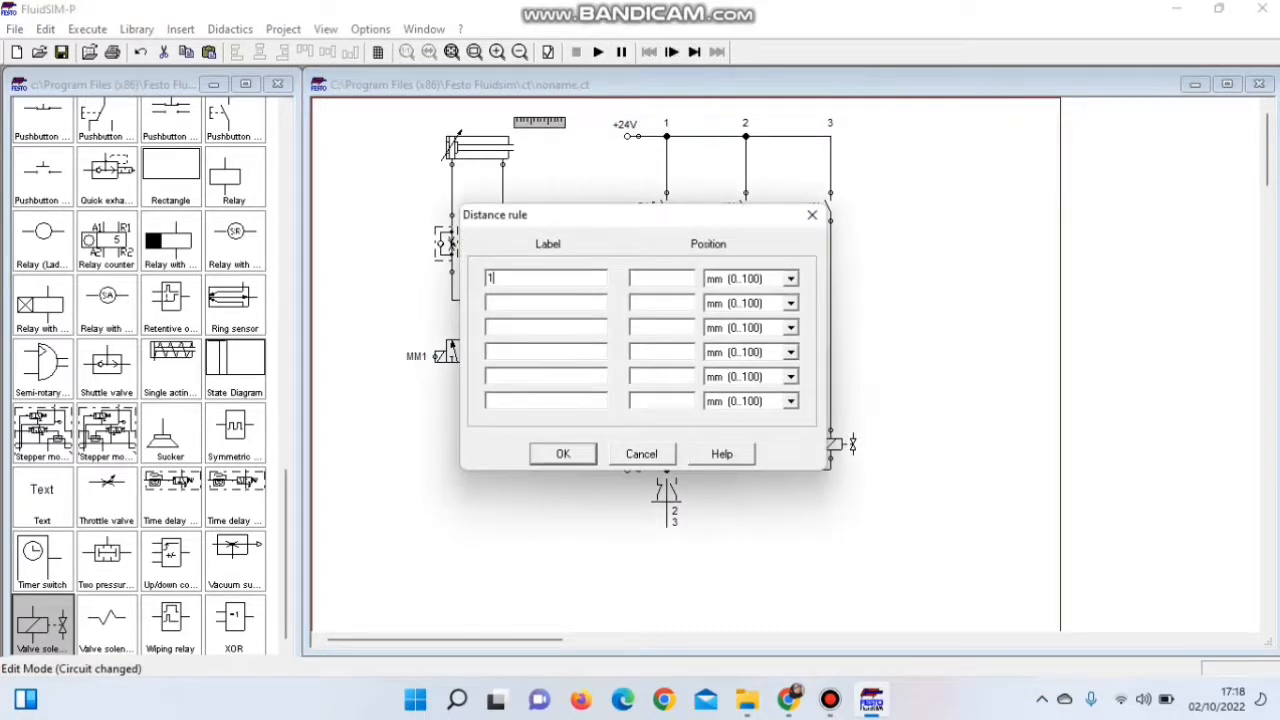
pyautogui.press('BackSpace')
pyautogui.press('BackSpace')
pyautogui.press('BackSpace')
pyautogui.write('s1')
pyautogui.press('Tab')
pyautogui.write('s2')
pyautogui.click(662, 279)
pyautogui.write('0')
pyautogui.click(662, 303)
pyautogui.write('100')
pyautogui.press('Return')
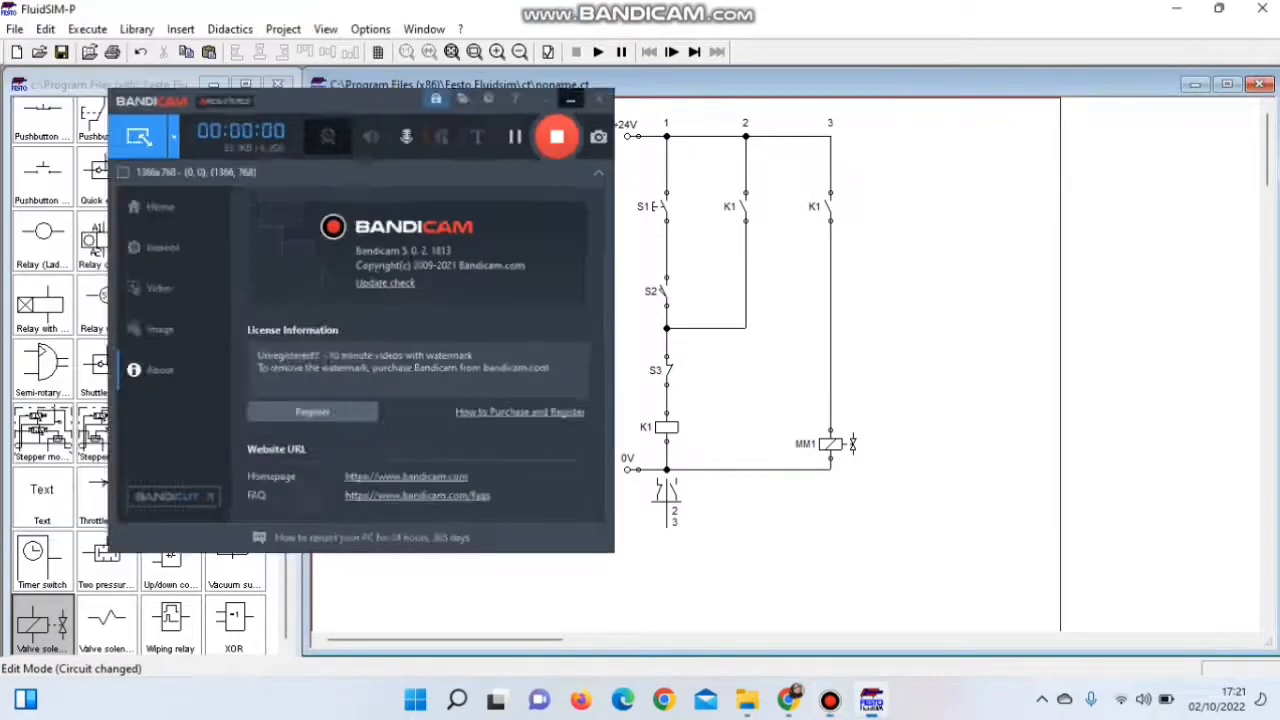
# Start the simulation and set the left one-way flow control valve's opening level to 50 %.
pyautogui.click(570, 99)
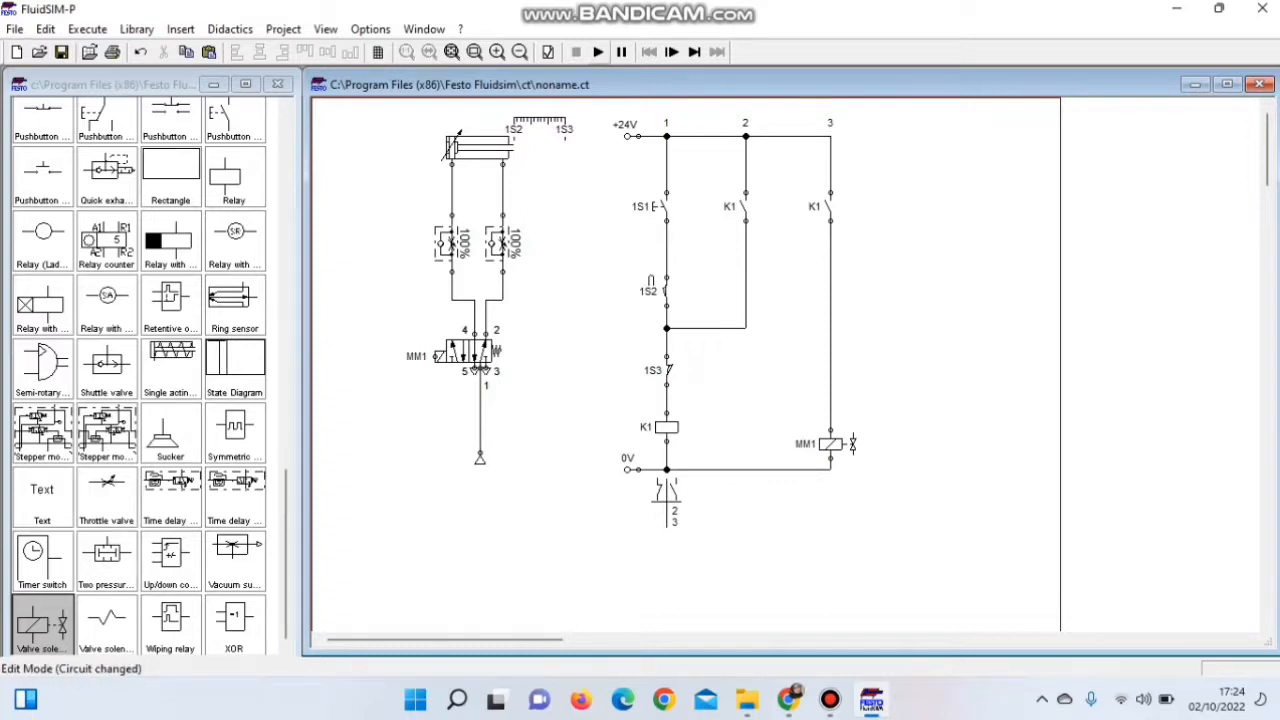
pyautogui.click(598, 52)
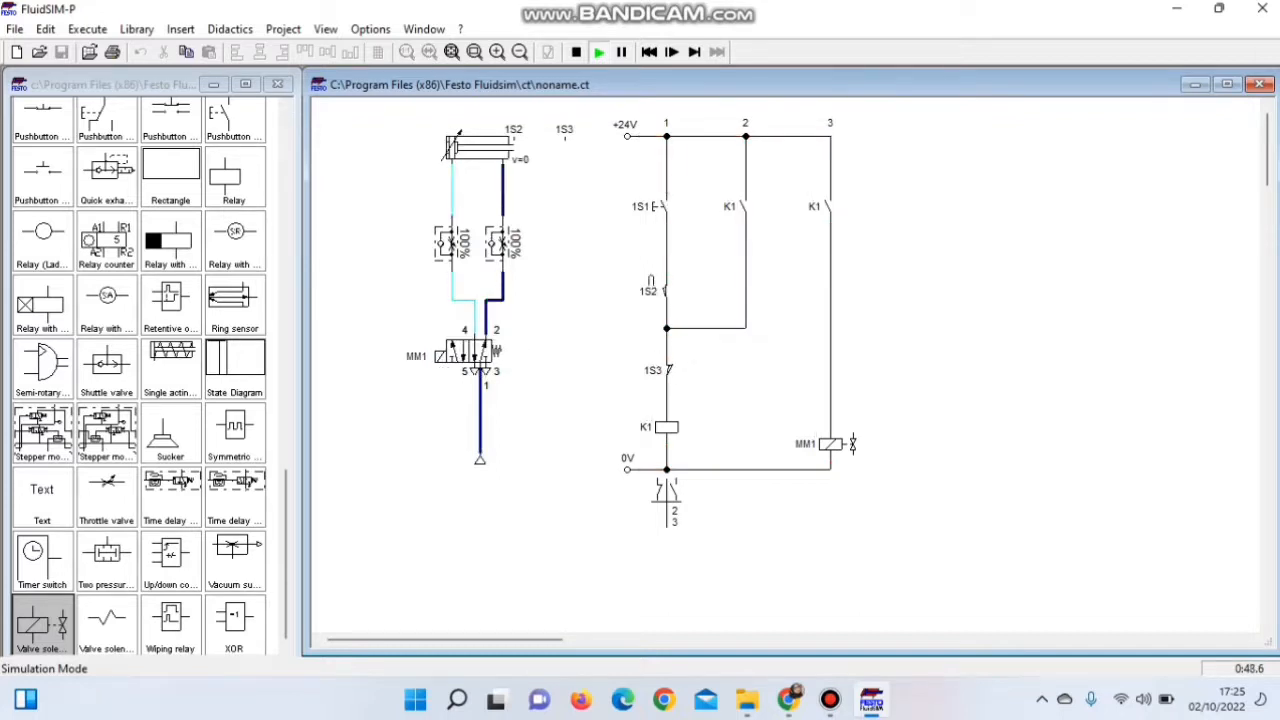
pyautogui.doubleClick(452, 244)
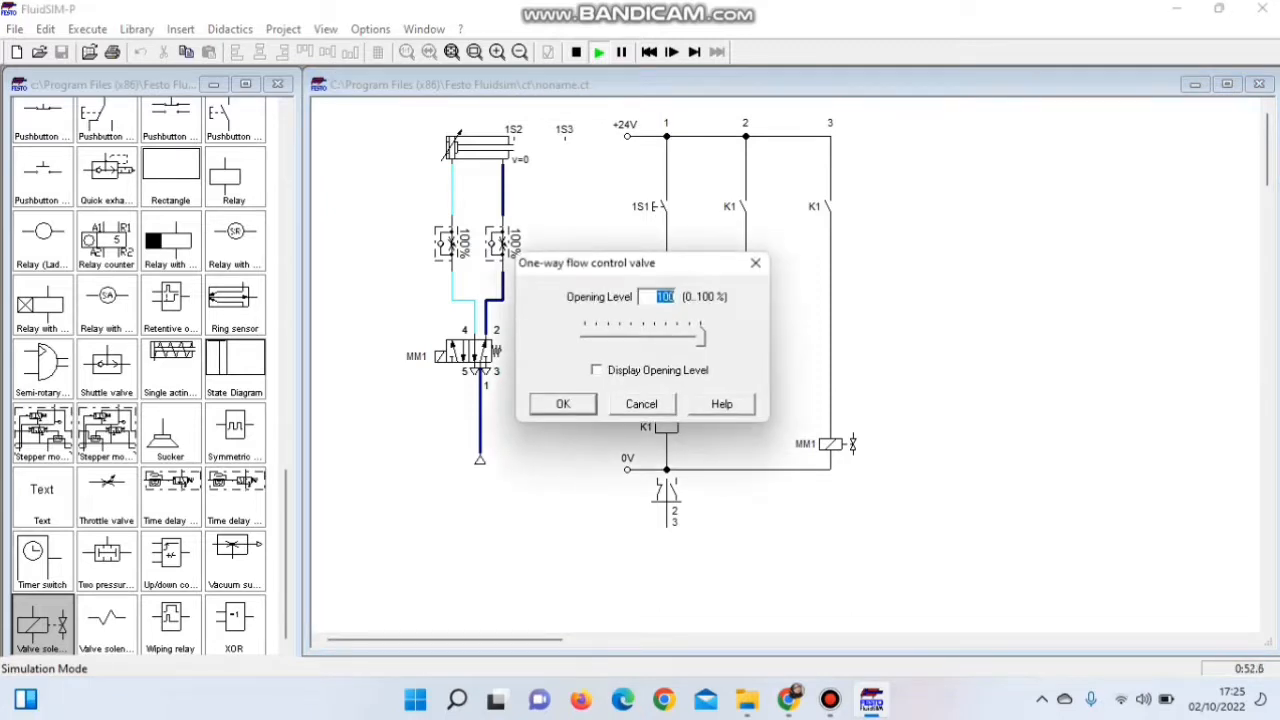
pyautogui.moveTo(700, 336); pyautogui.dragTo(643, 336)
pyautogui.click(563, 403)
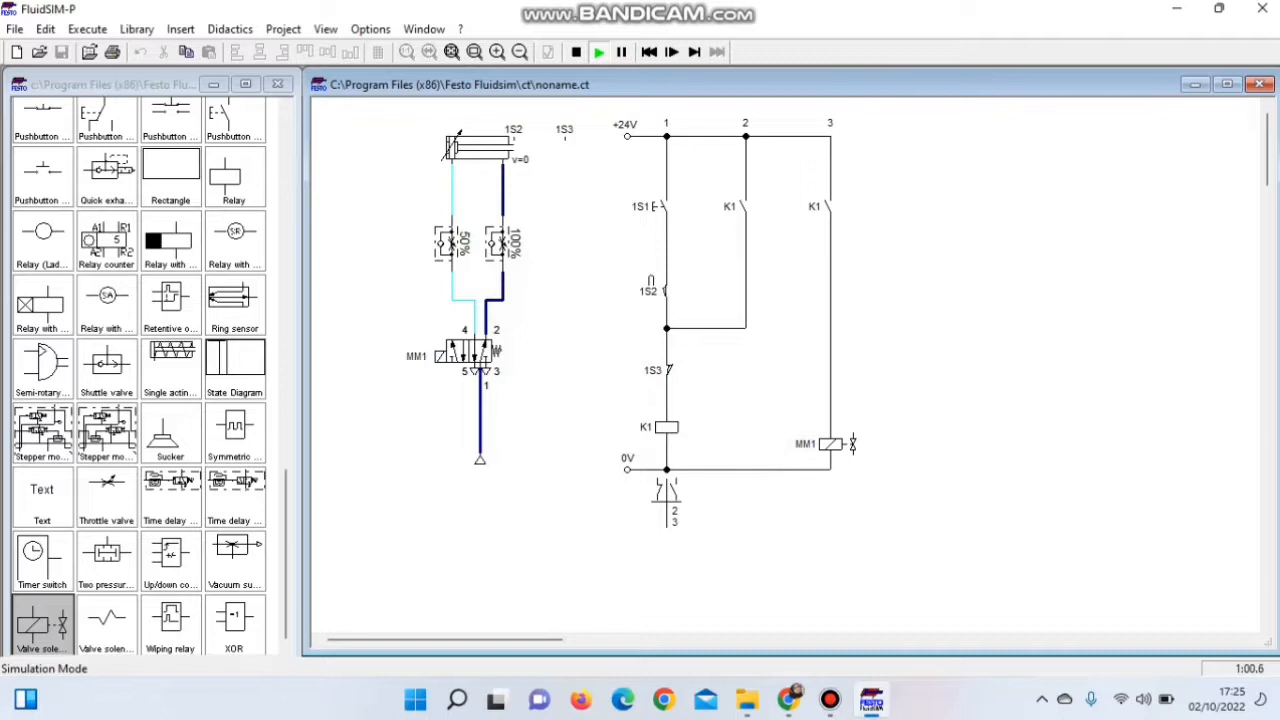
# Set the right one-way flow control valve's opening level to 40 % and actuate pushbutton 1S1 to cycle the cylinder.
pyautogui.doubleClick(501, 244)
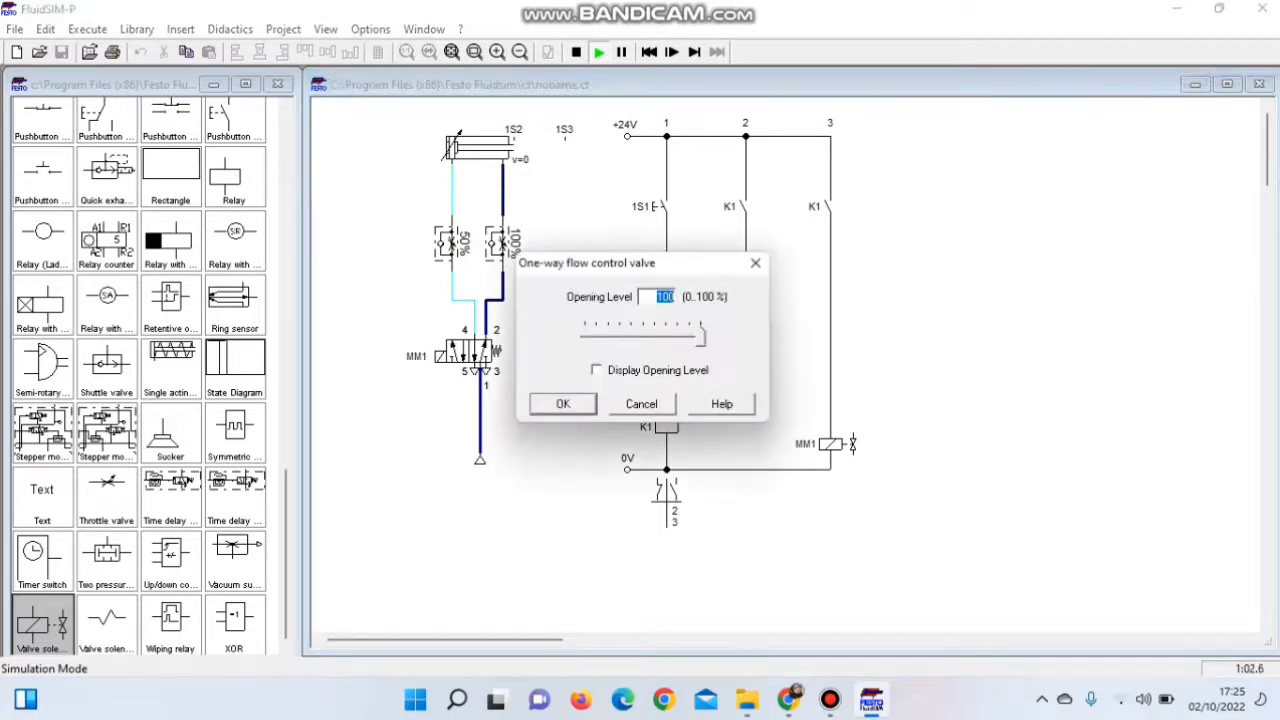
pyautogui.moveTo(701, 336); pyautogui.dragTo(644, 336)
pyautogui.moveTo(644, 337); pyautogui.dragTo(630, 337)
pyautogui.click(563, 403)
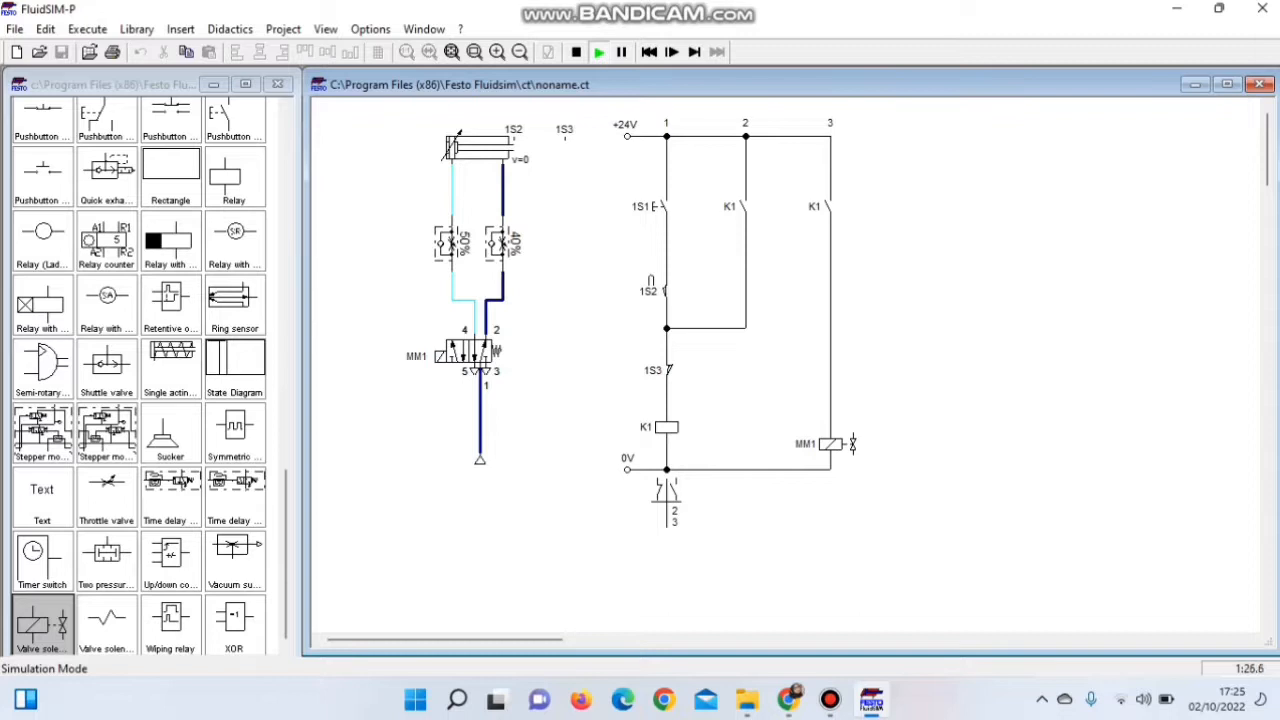
pyautogui.click(657, 206)
# Set the opening level of the left one-way flow control valve to 31 % and of the right one to 25 %.
pyautogui.doubleClick(447, 244)
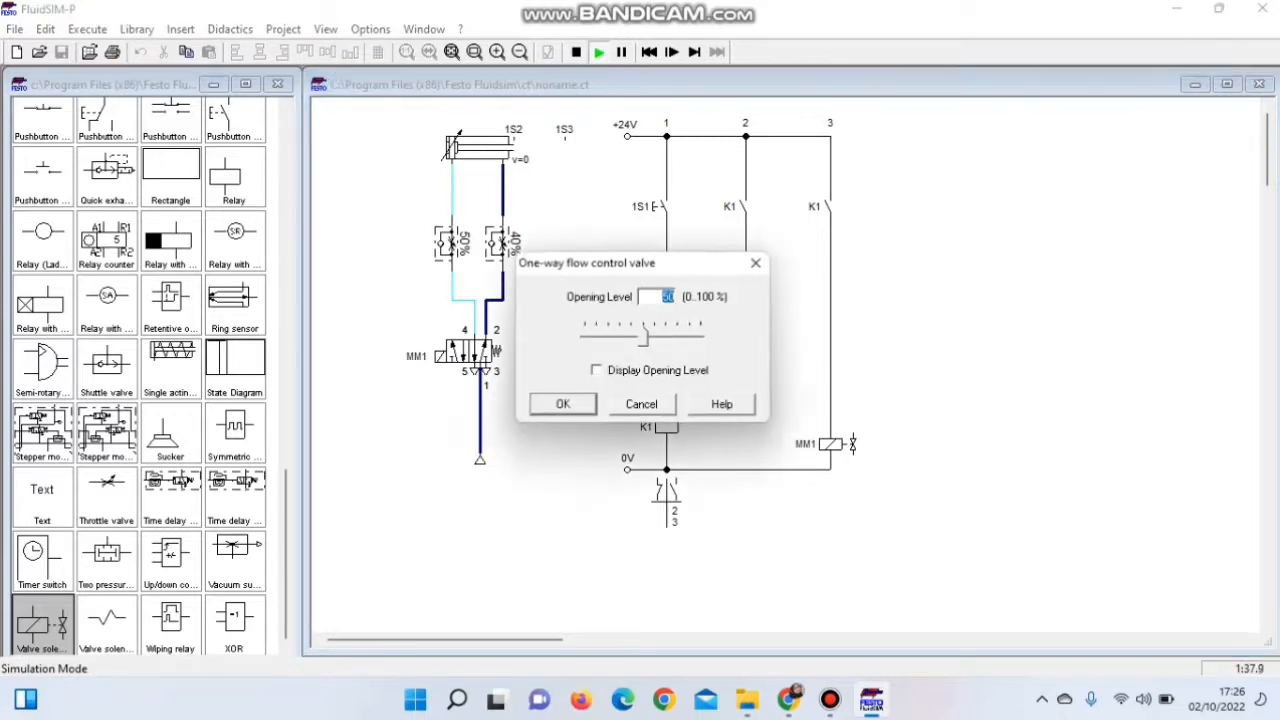
pyautogui.moveTo(643, 338); pyautogui.dragTo(622, 338)
pyautogui.press('Return')
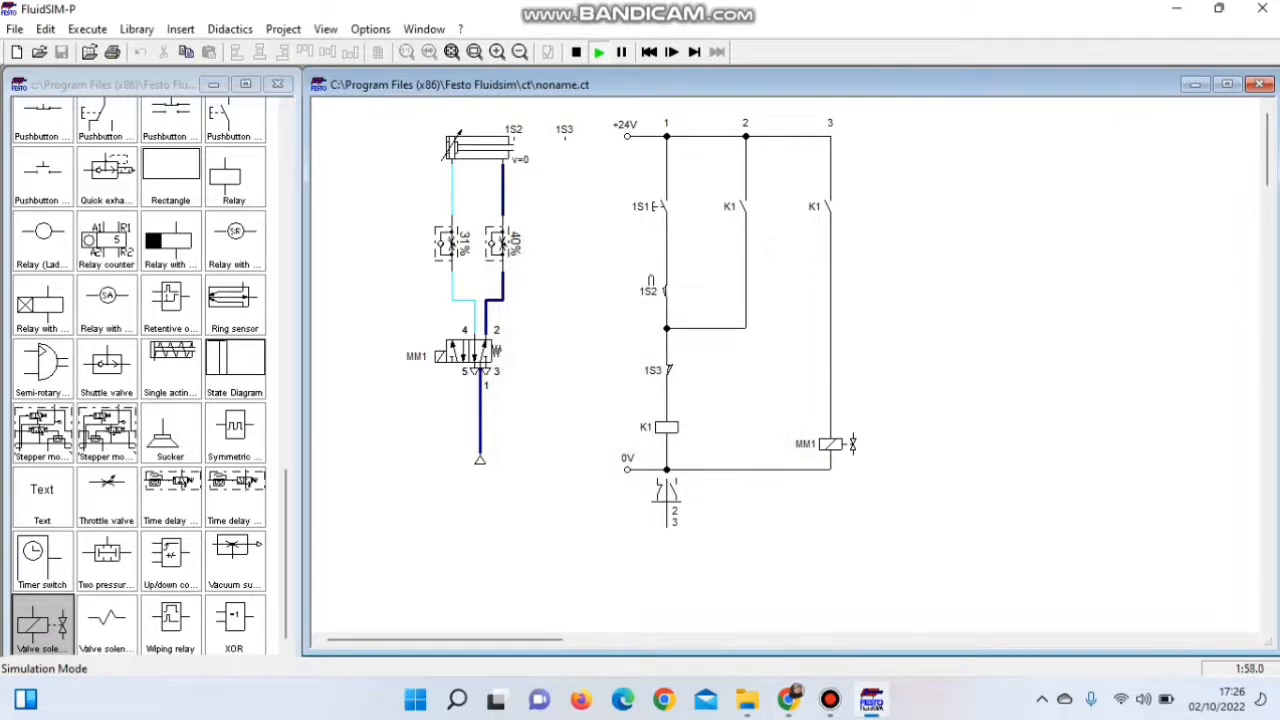
pyautogui.doubleClick(498, 244)
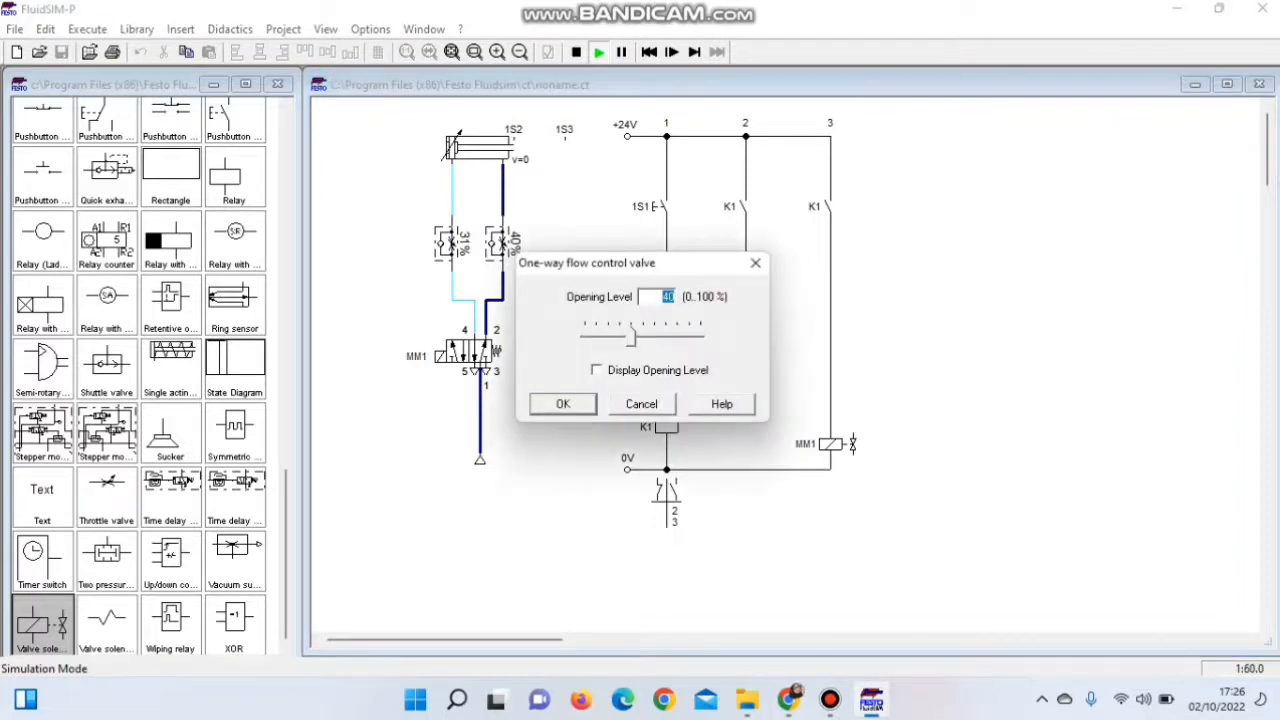
pyautogui.moveTo(631, 337); pyautogui.dragTo(615, 337)
pyautogui.click(563, 403)
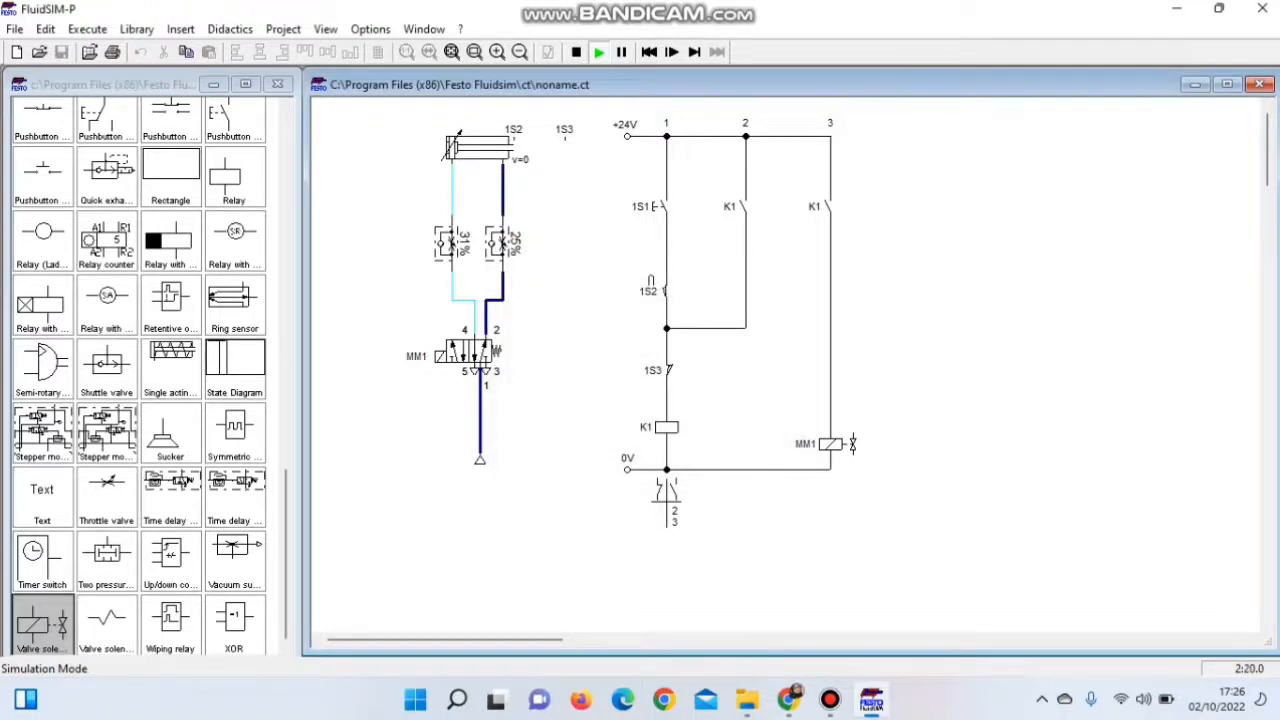
# Actuate pushbutton 1S1 to test the cylinder stroke with the reduced flow, and stop the simulation.
pyautogui.click(652, 205)
pyautogui.click(576, 52)
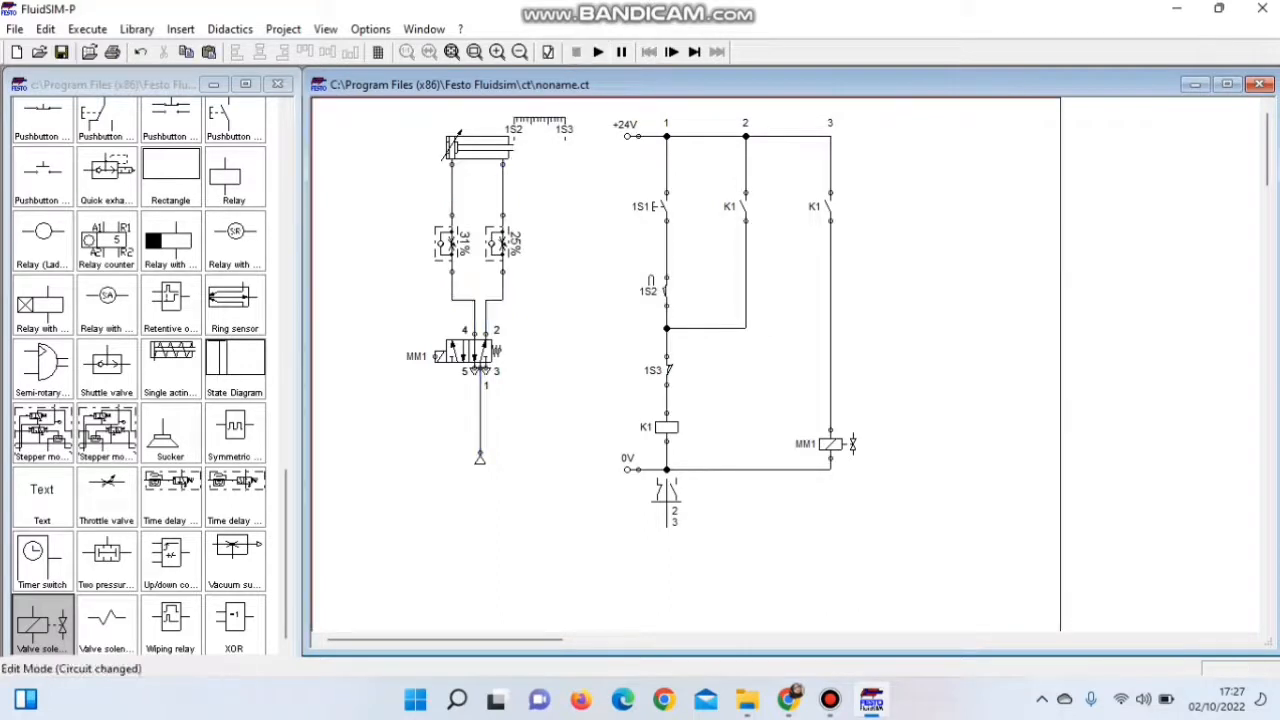